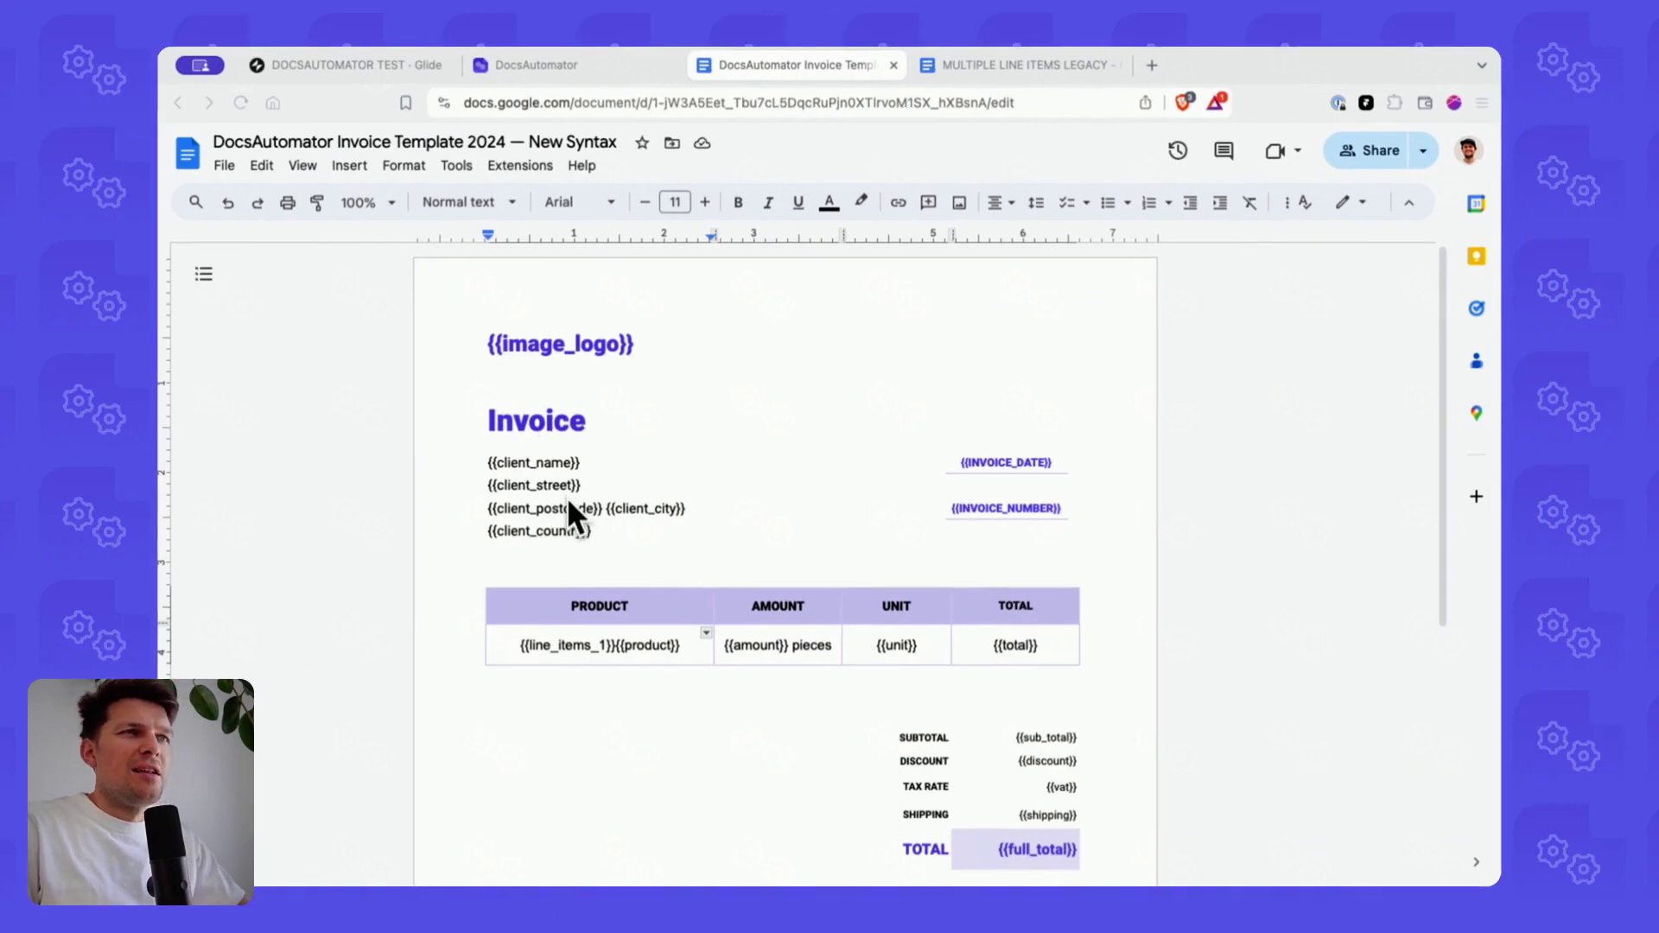
- Check the Glide Invoice Automation title on the DocsAutomator automation page
scroll(582, 382, down, 1)
click(567, 69)
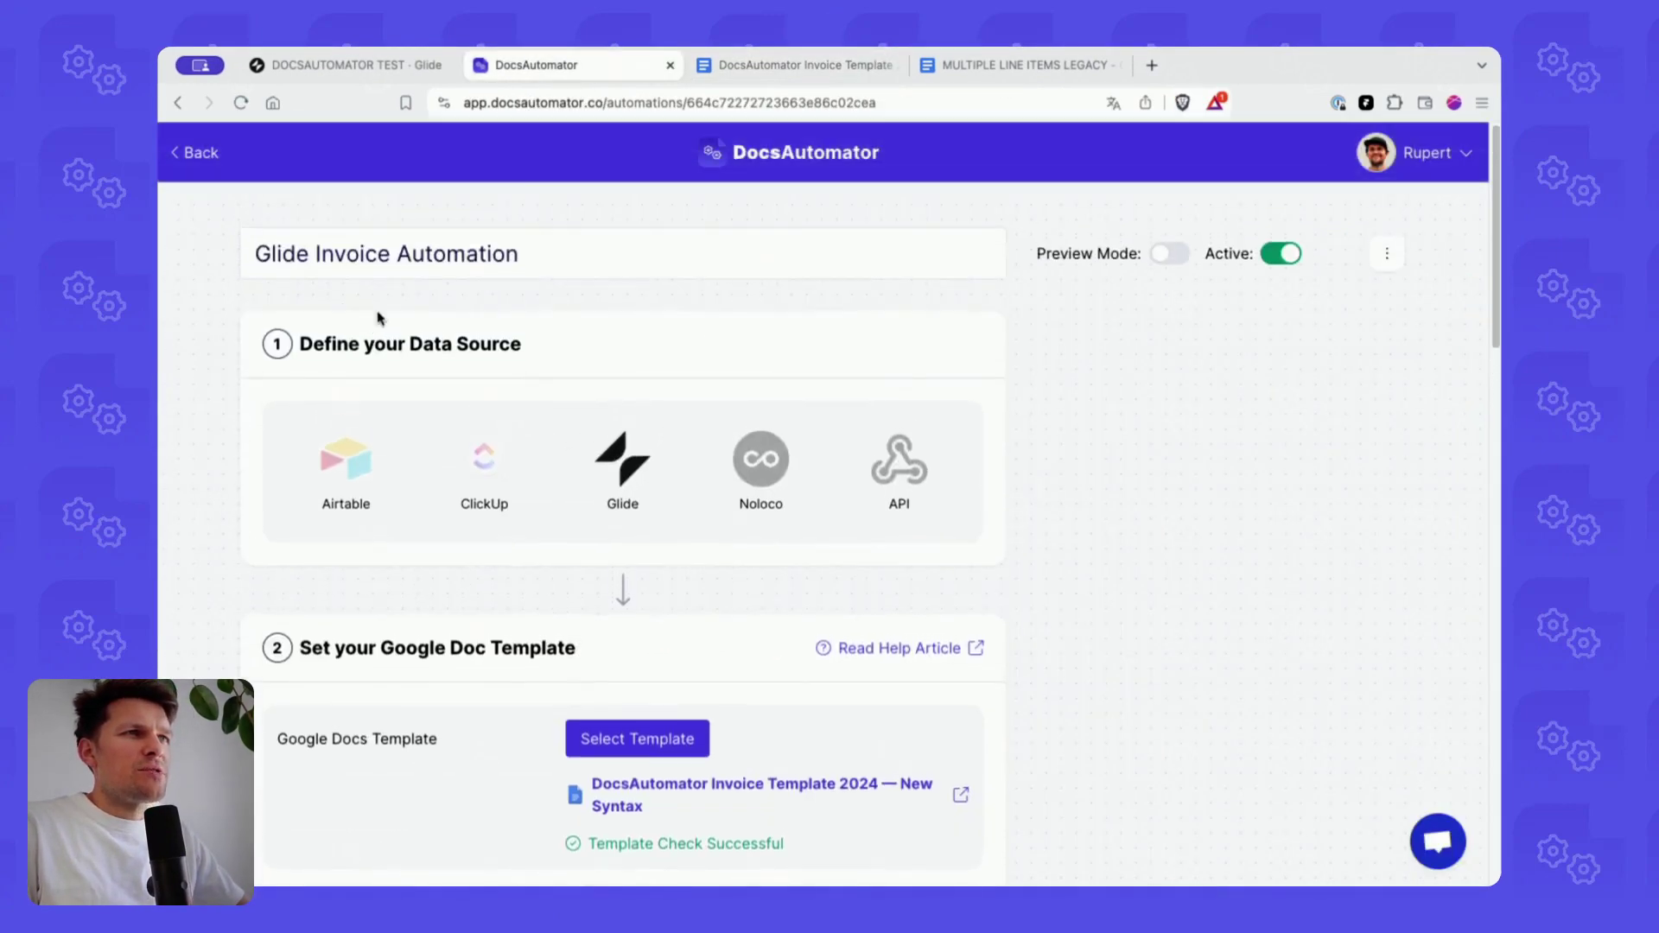
triple_click(353, 231)
click(468, 259)
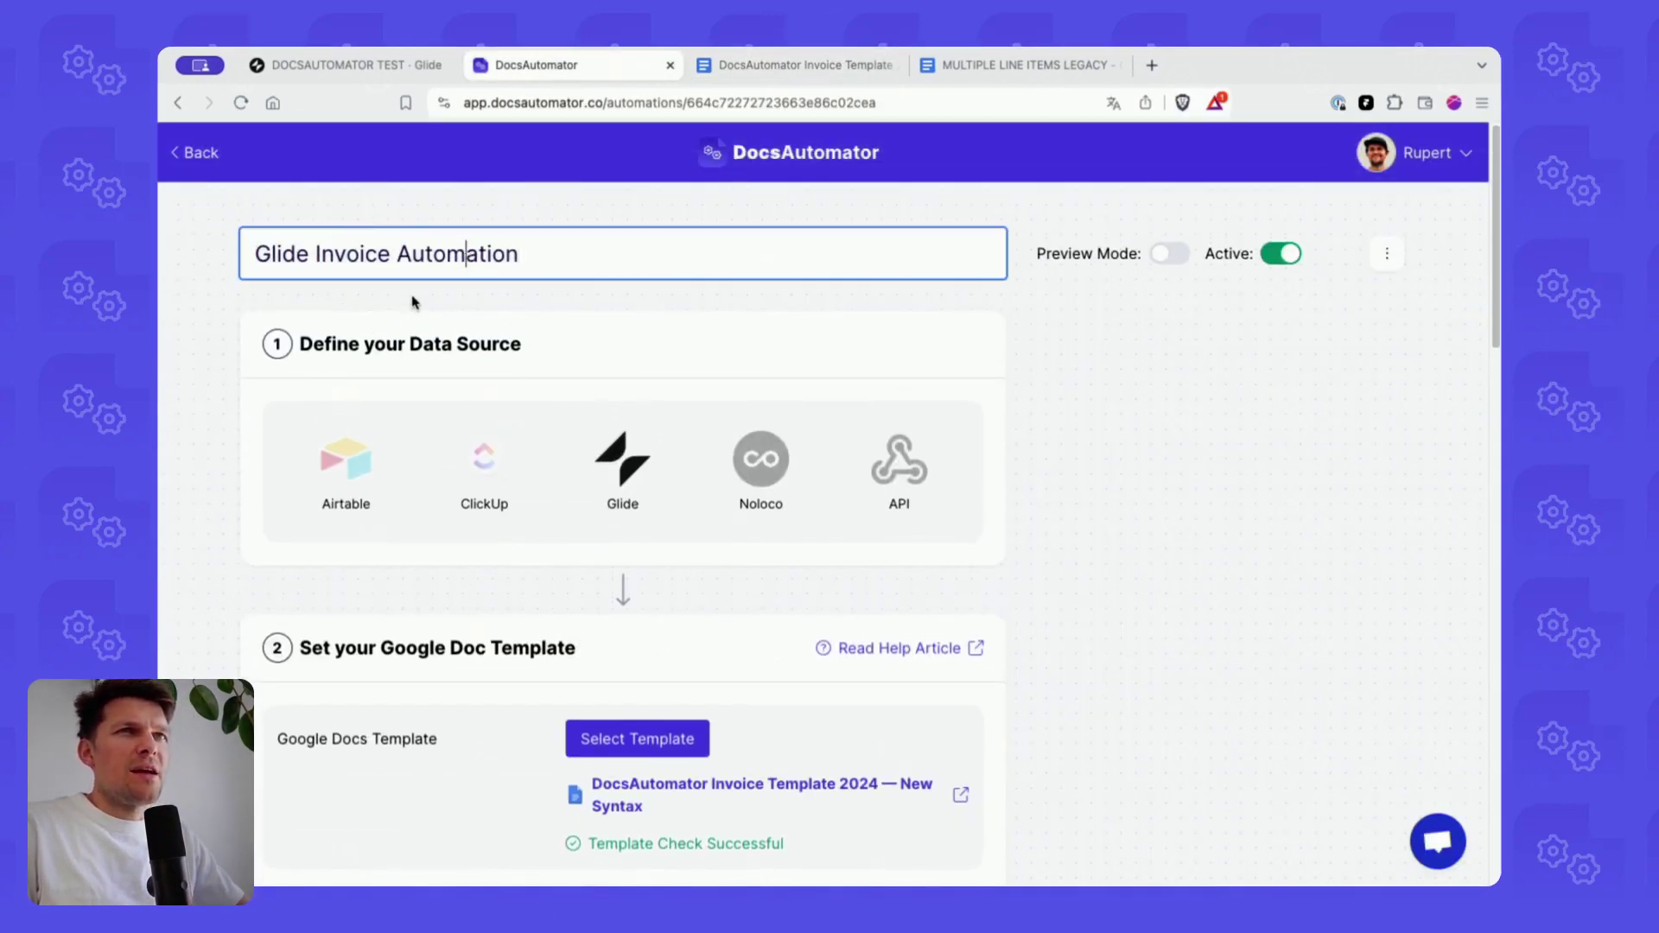
key(ctrl+Tab)
drag(559, 465, 1013, 459)
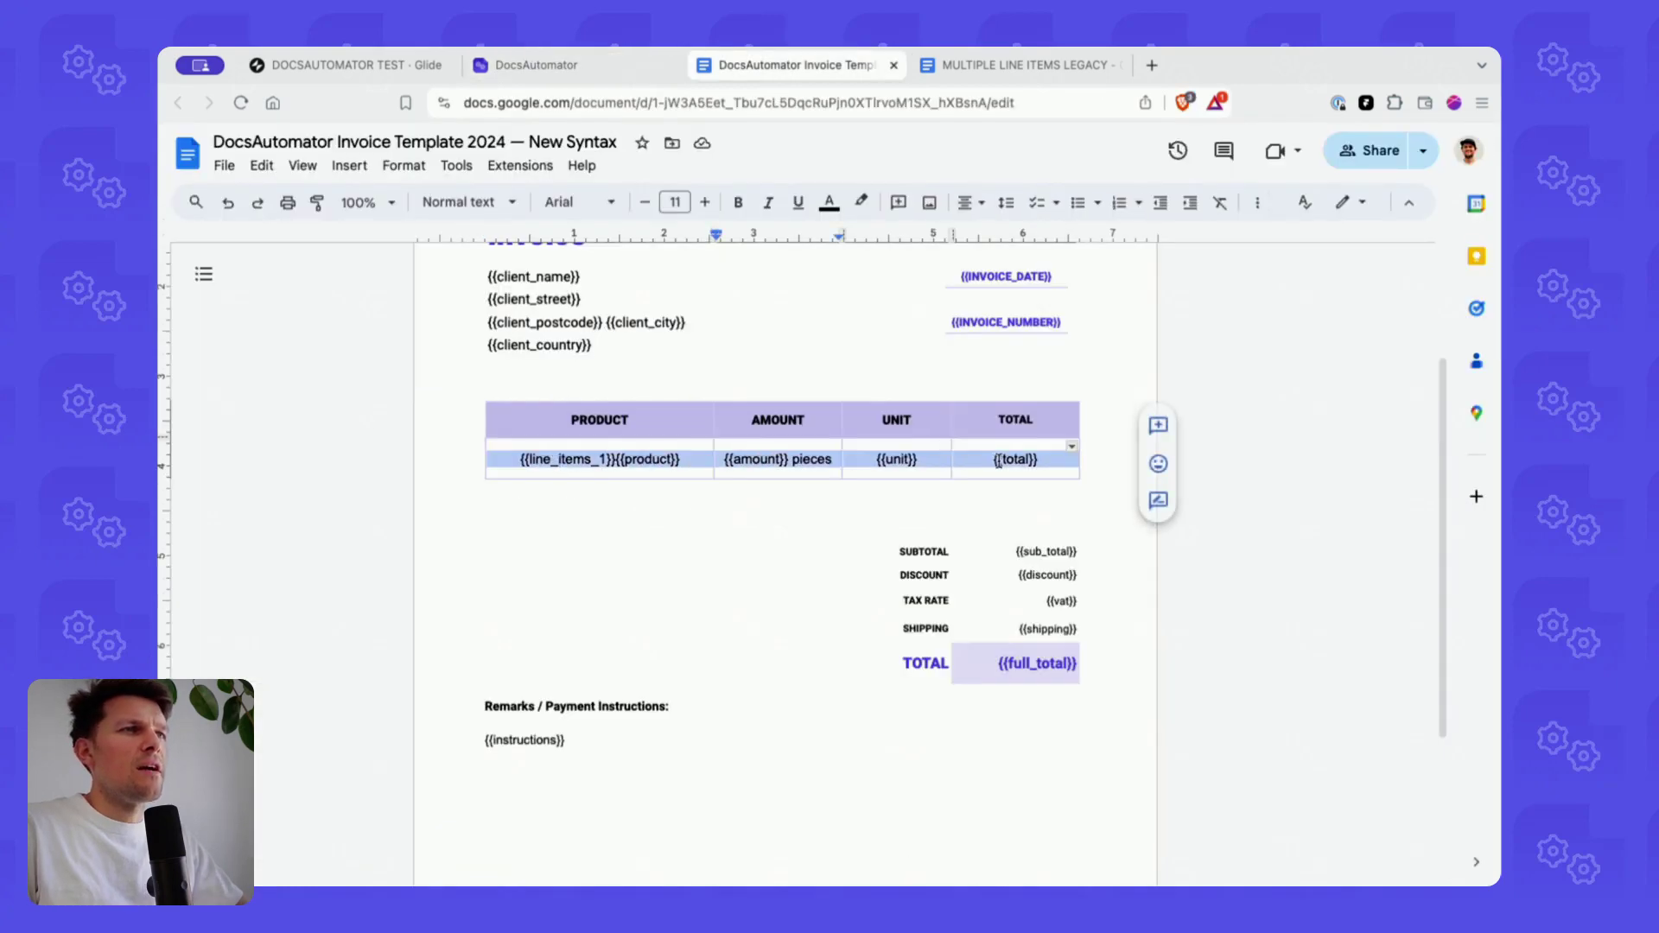
click(605, 457)
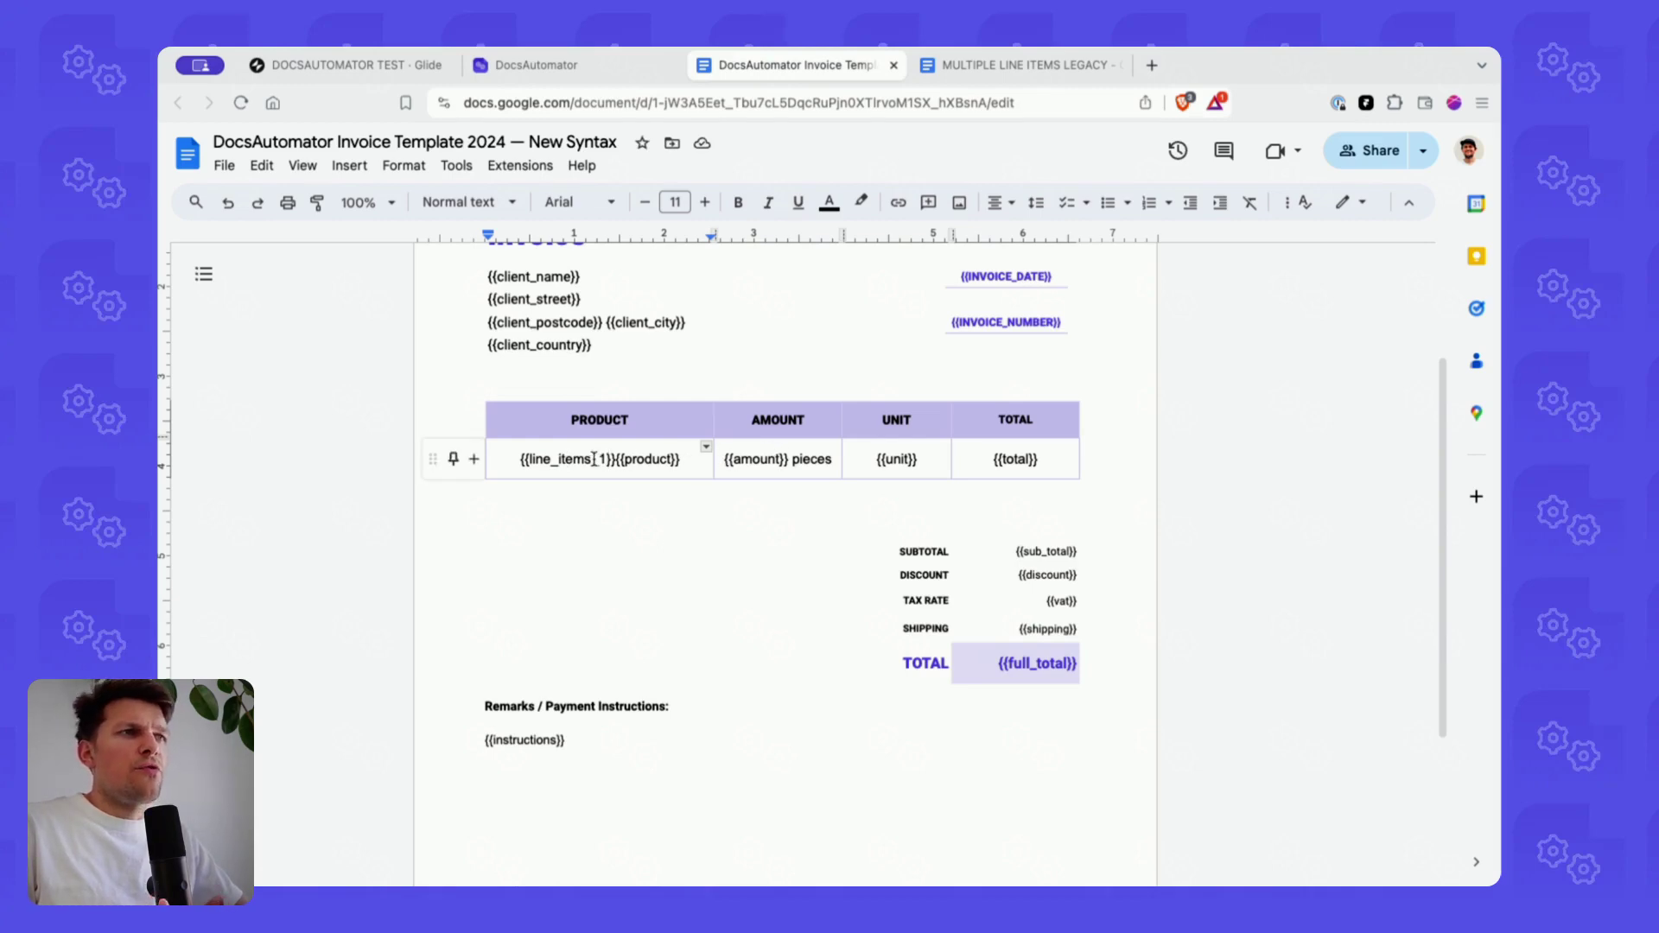
drag(593, 458, 542, 464)
key(Right)
key(Right)
key(Right)
key(Right)
key(Right)
key(Right)
key(Right)
key(Right)
key(Right)
key(Right)
key(Right)
key(Right)
key(Right)
key(Right)
key(Right)
key(Right)
key(Right)
key(Right)
key(Right)
key(Right)
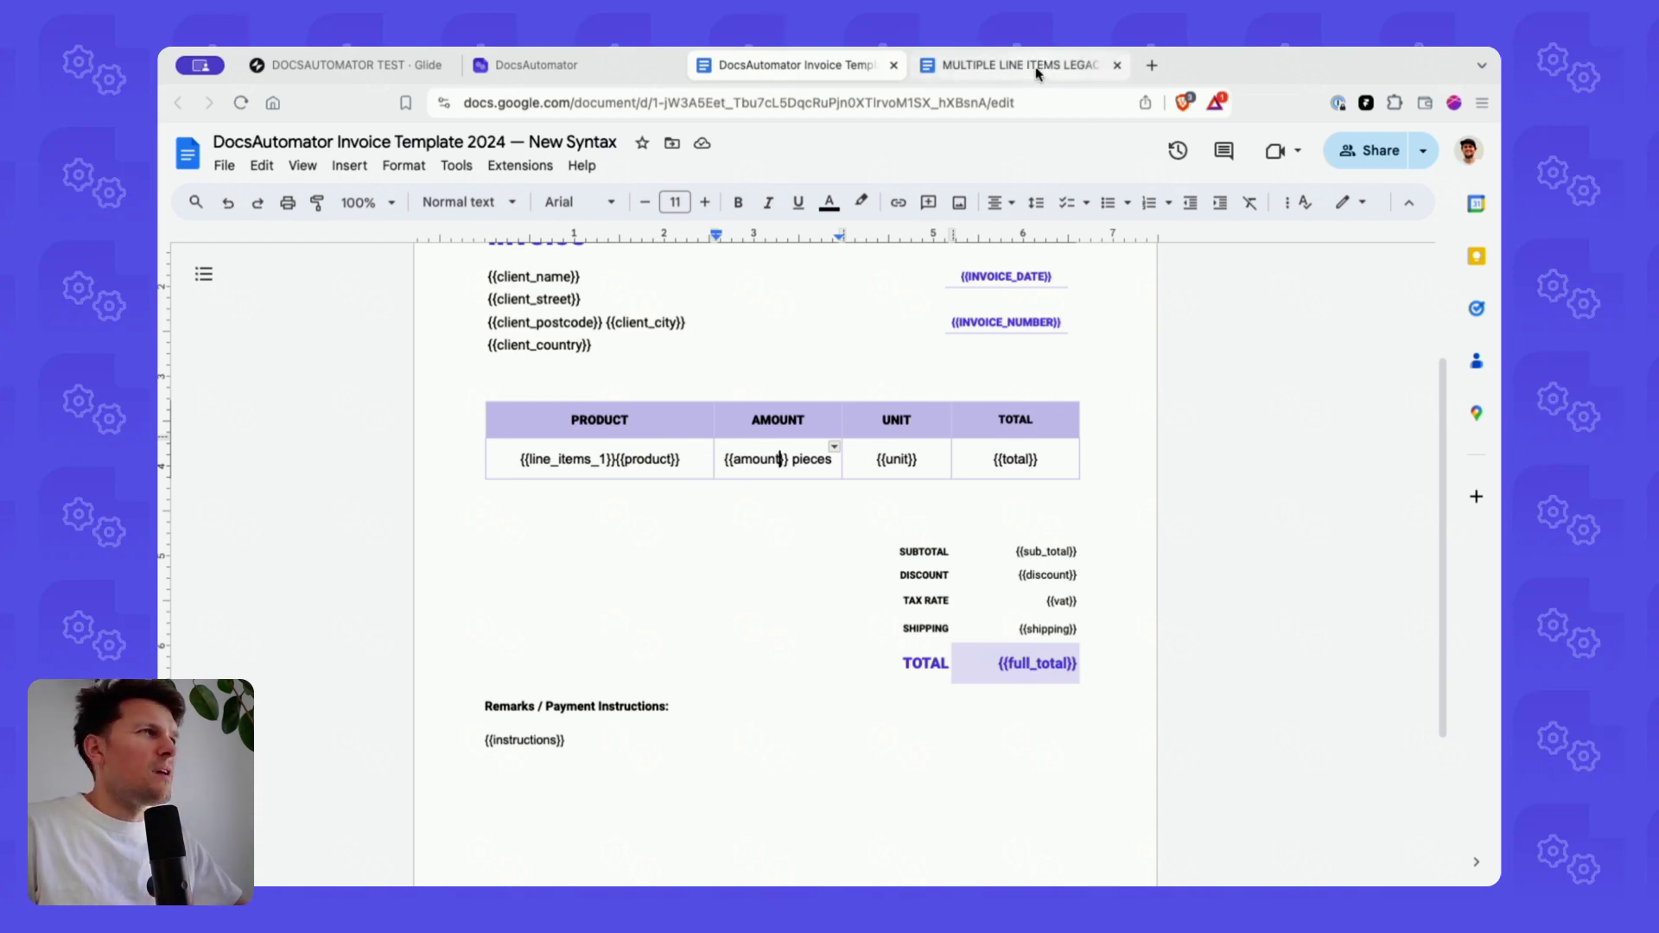
click(981, 71)
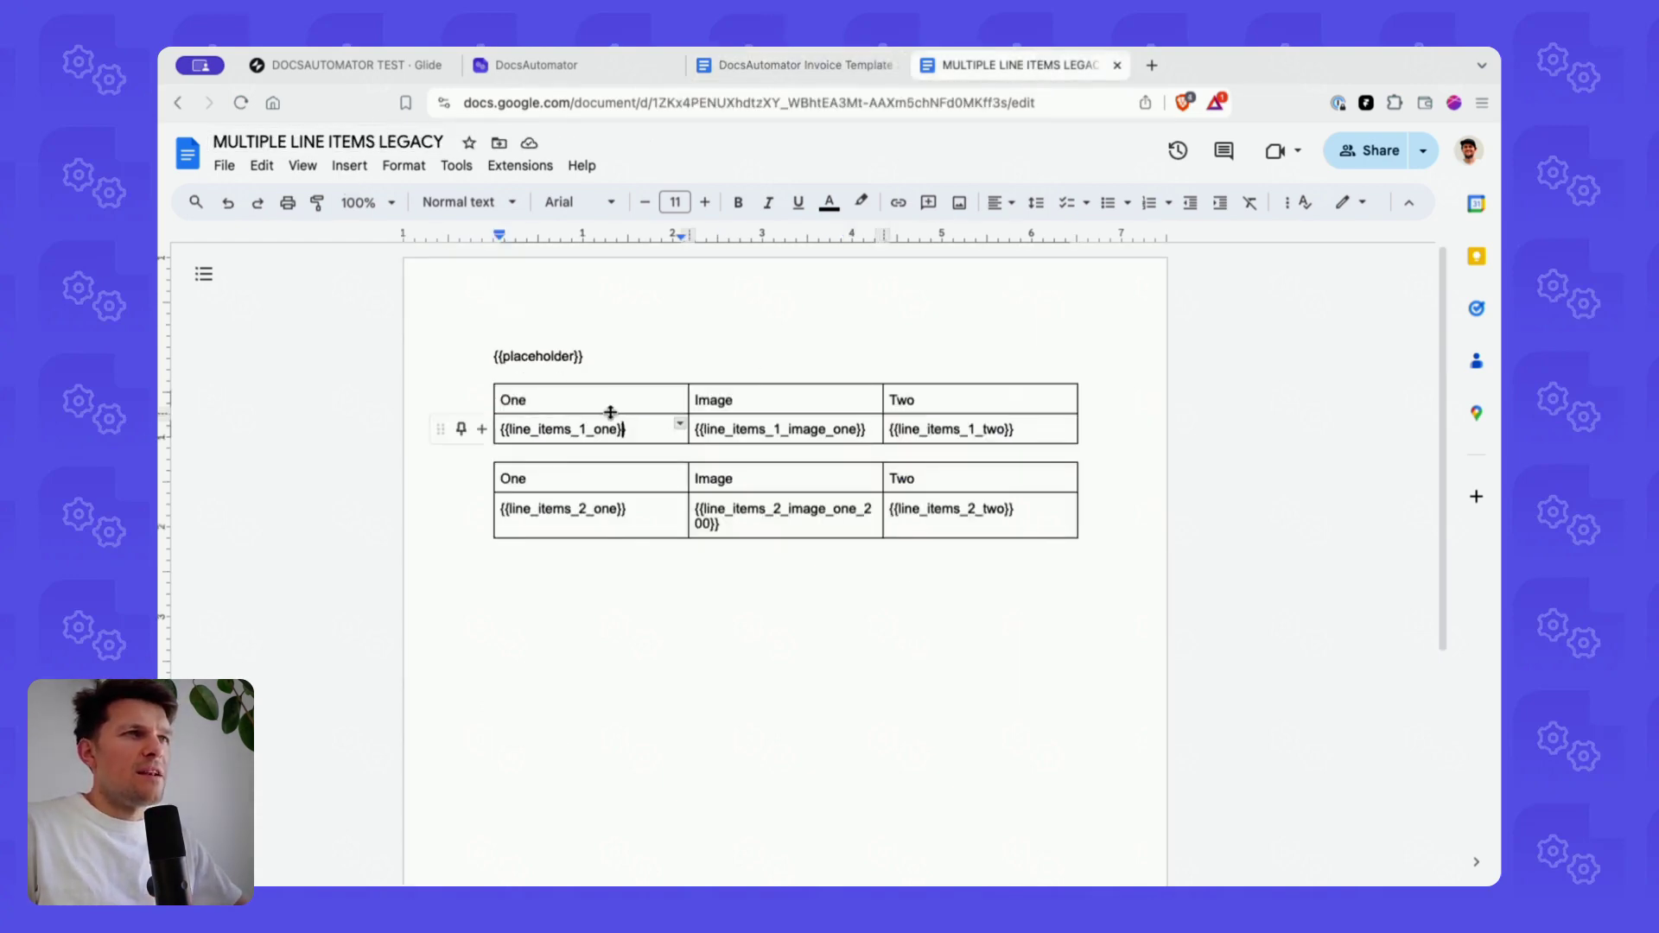
drag(598, 429, 509, 432)
drag(791, 429, 702, 429)
click(775, 430)
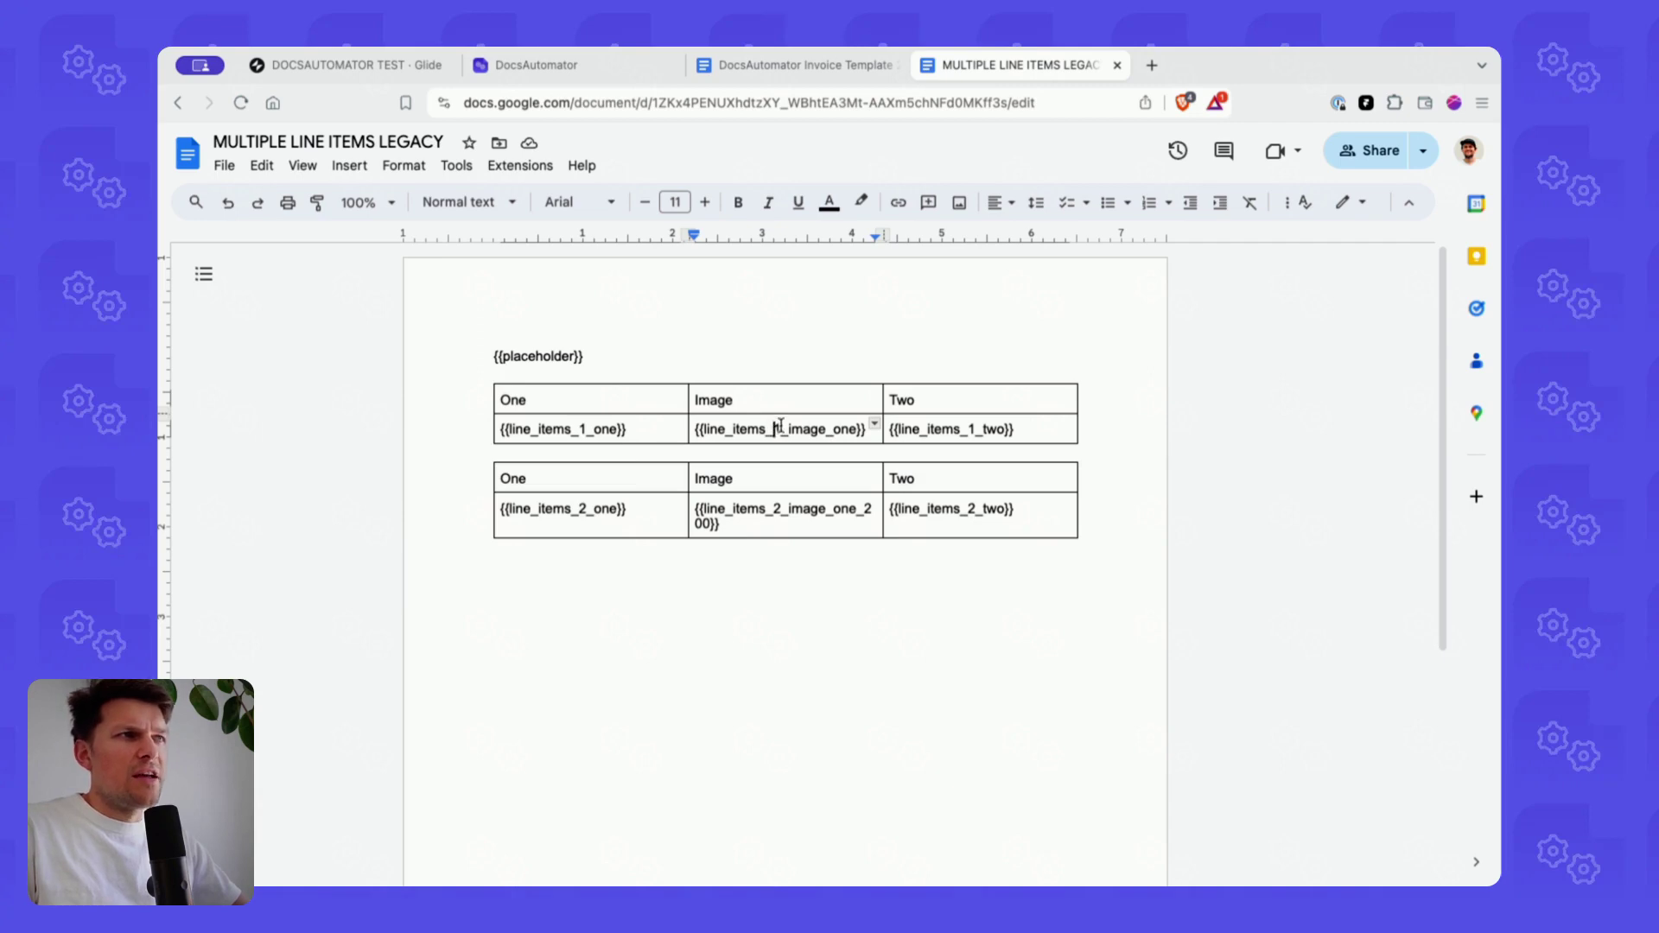
drag(788, 427, 703, 429)
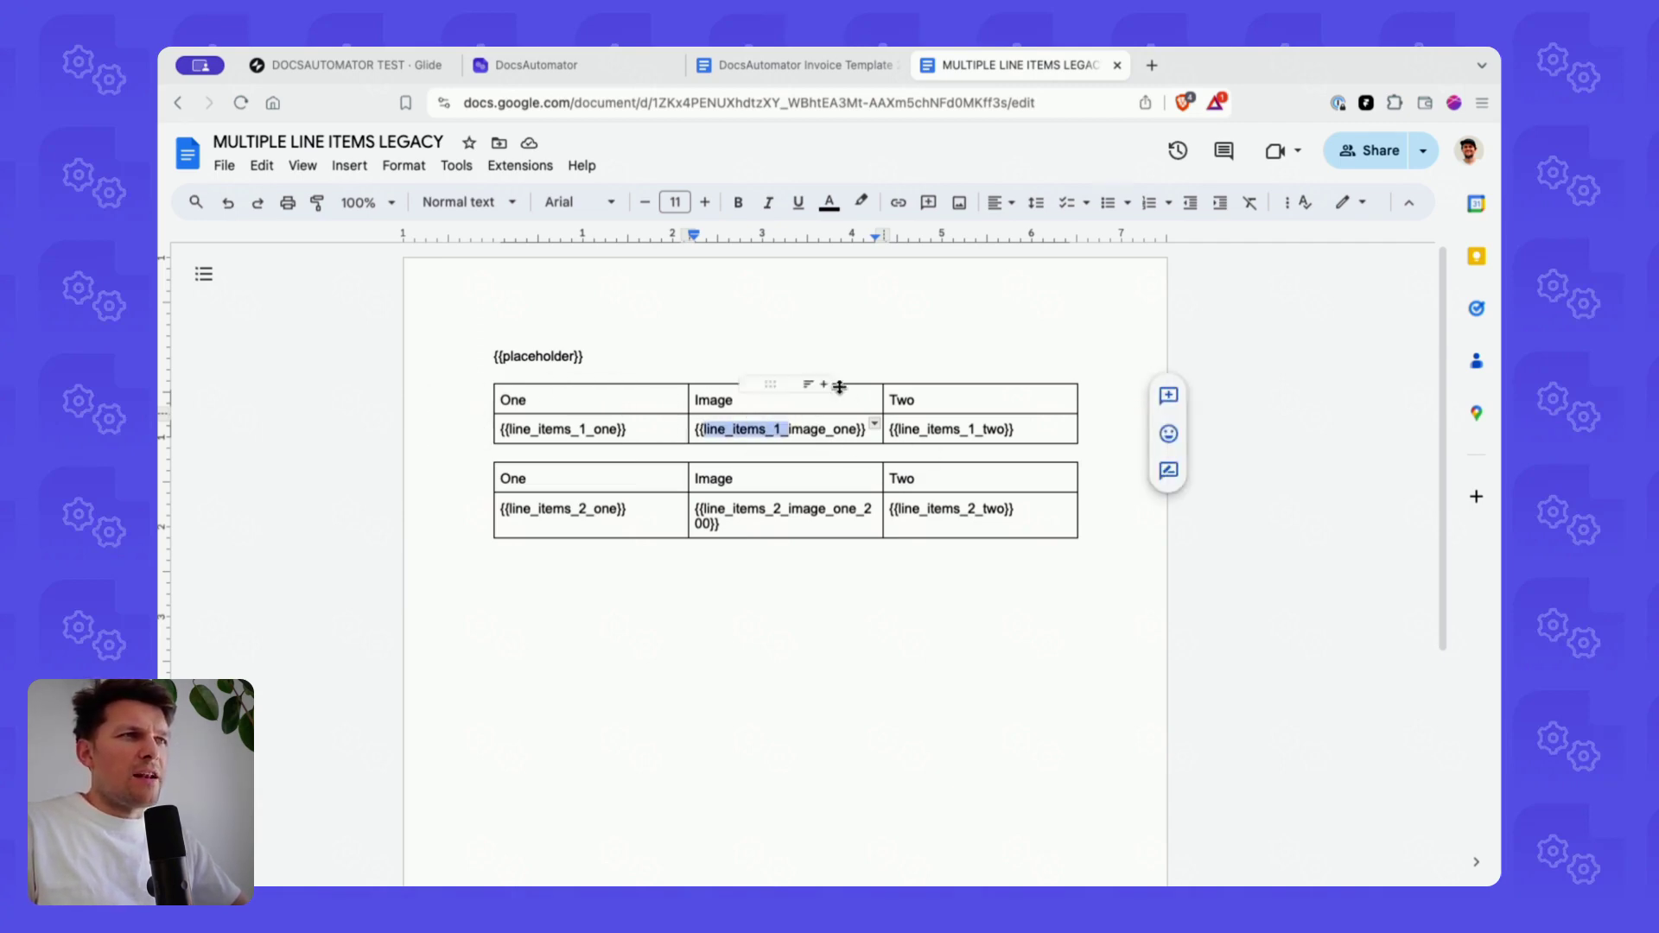
click(812, 425)
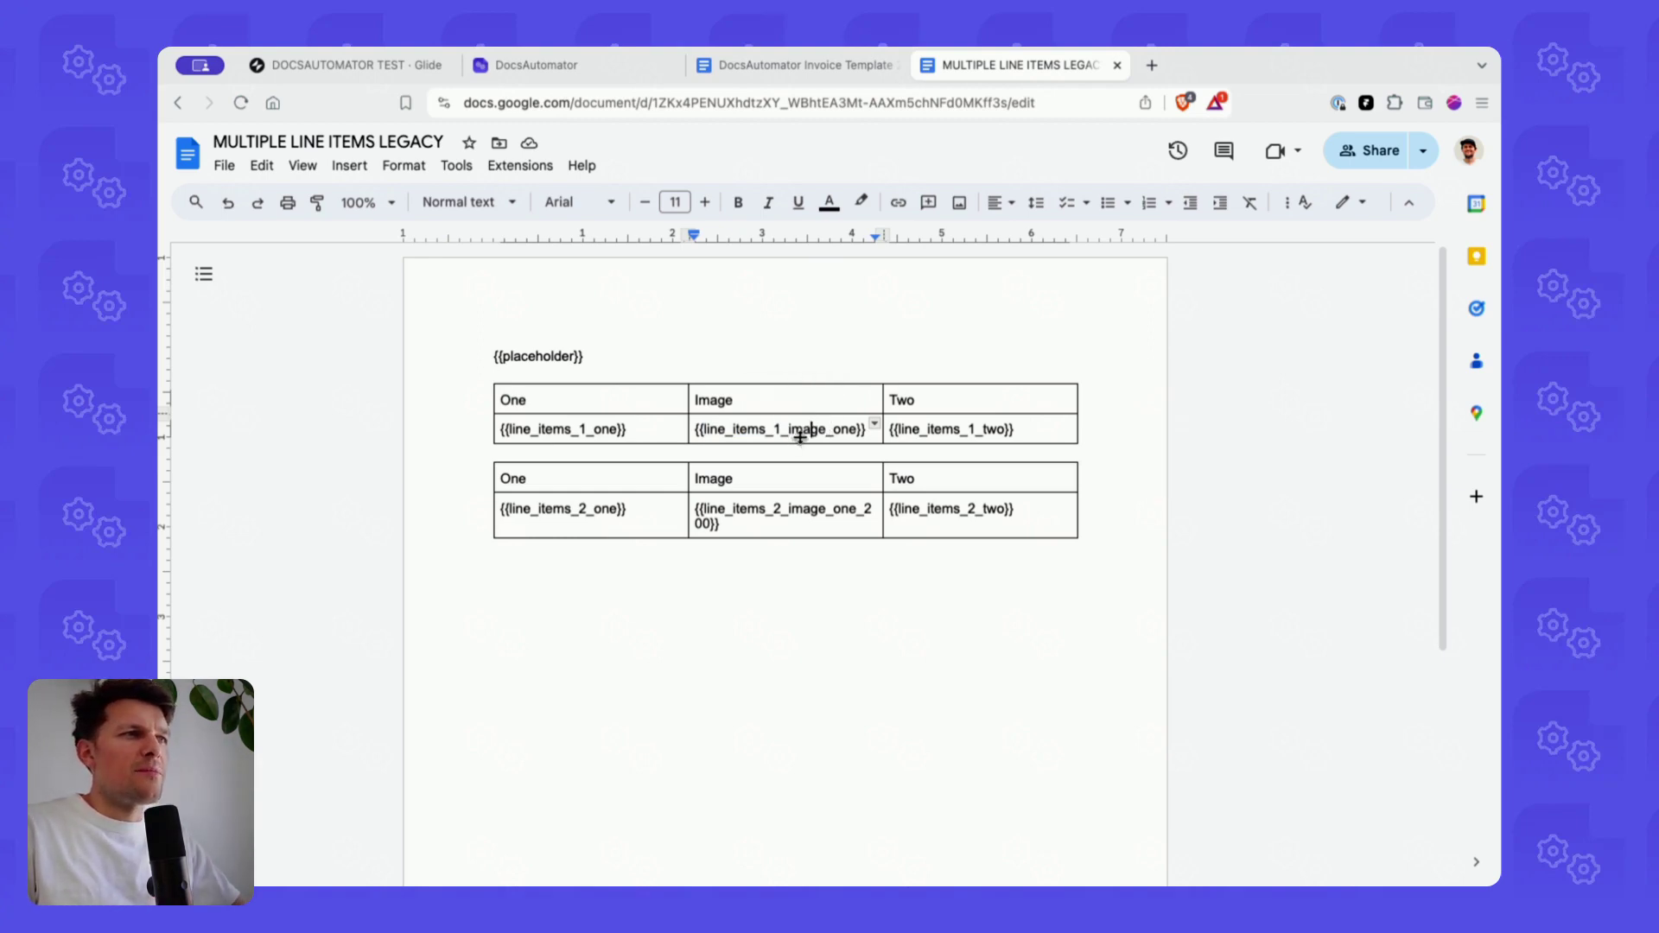
click(777, 66)
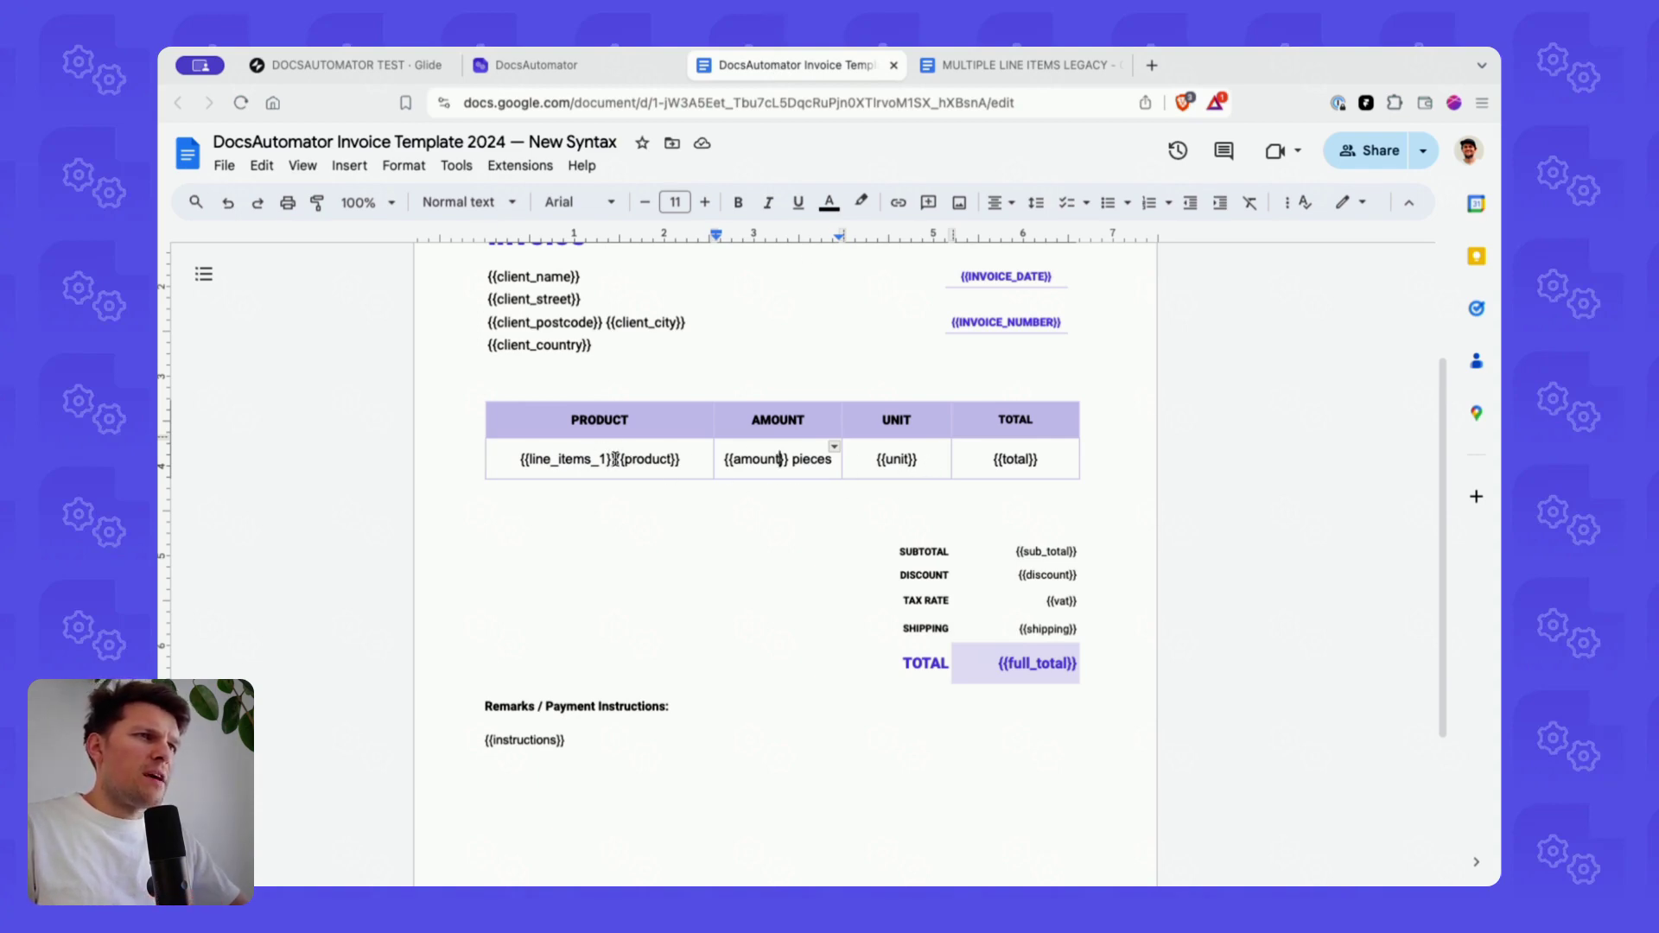
- Highlight the {{line_items_1}} marker in the template's Product cell
drag(617, 459, 519, 458)
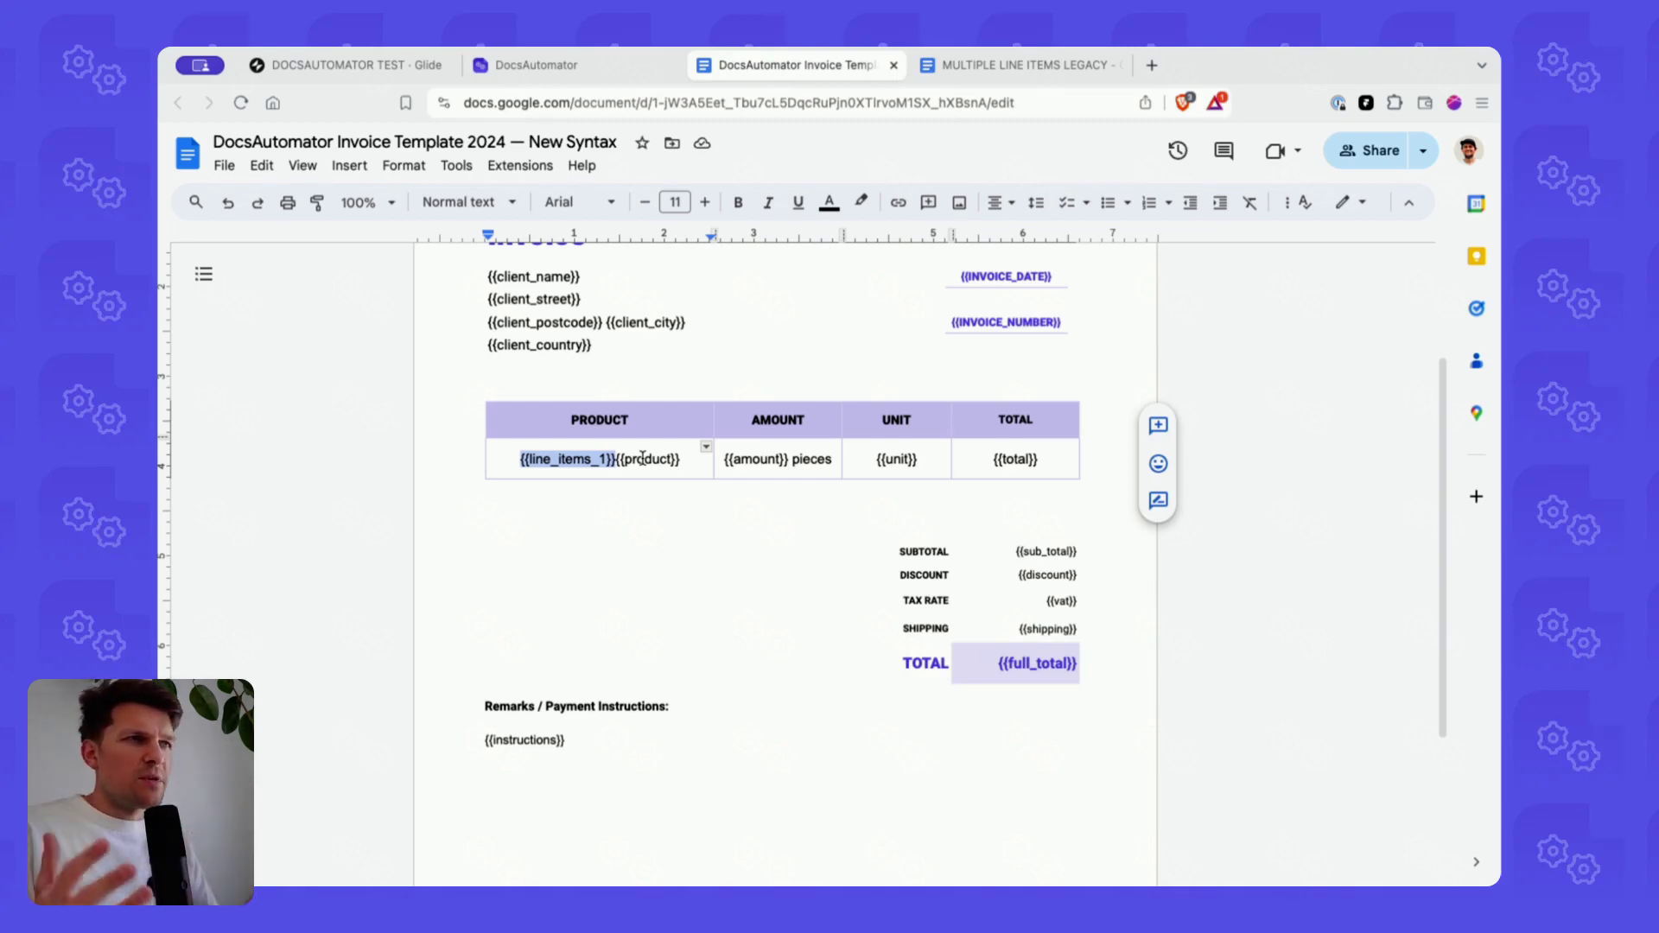
- Review the header and placeholder rows of the MULTIPLE LINE ITEMS LEGACY document's first table
click(999, 68)
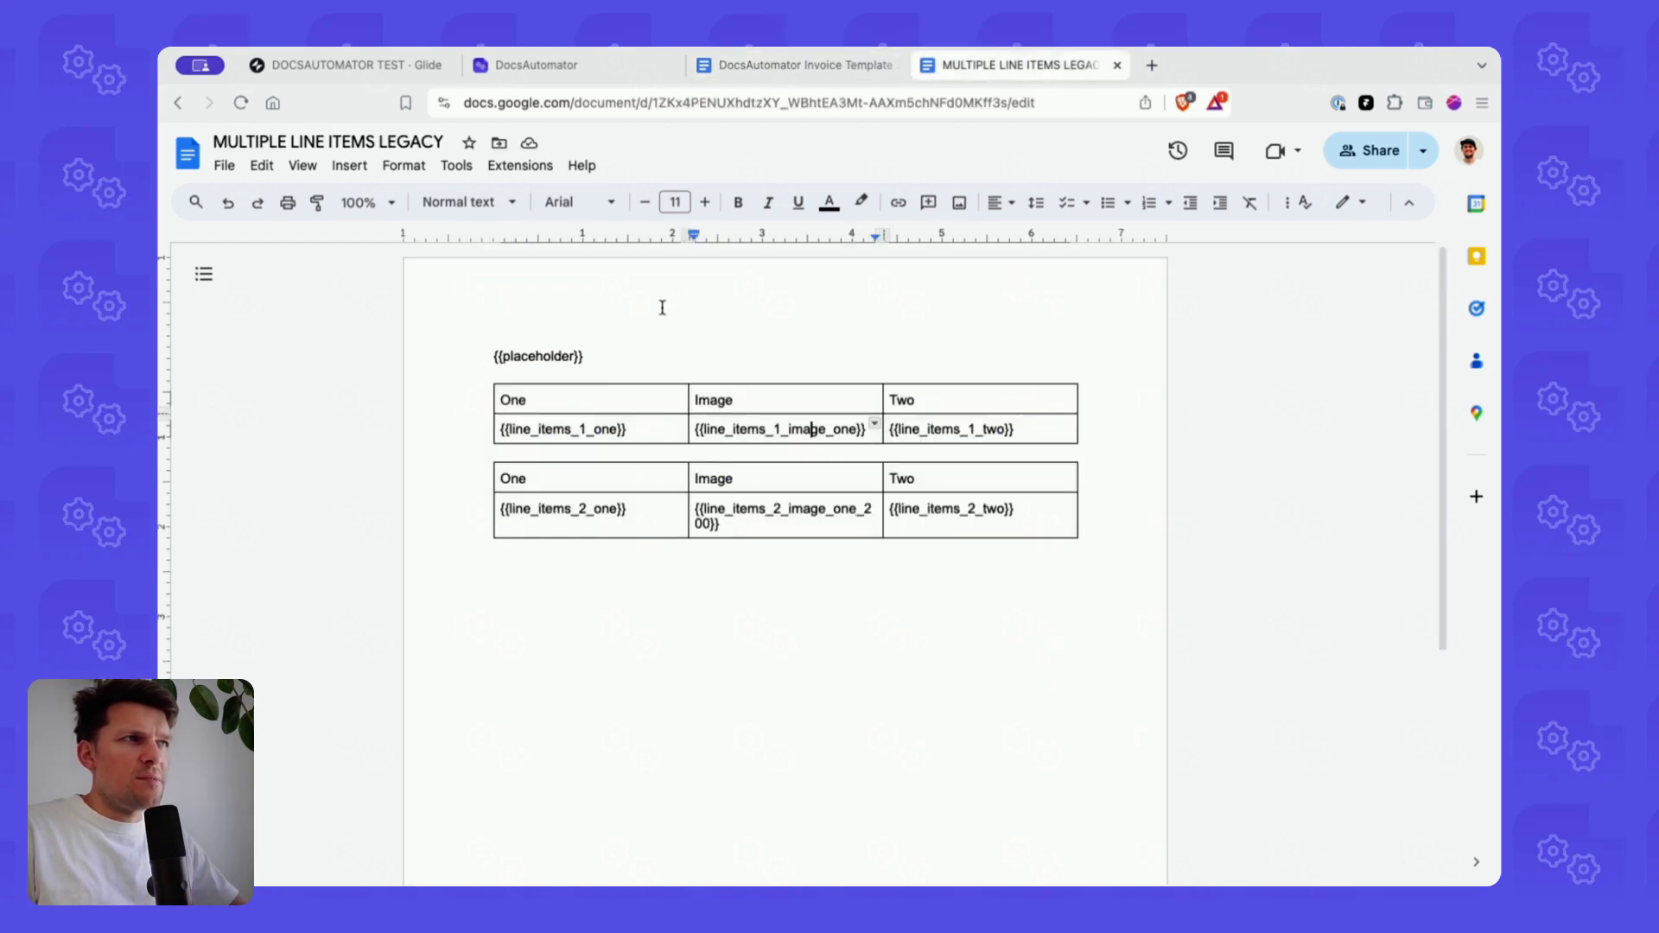
drag(503, 400, 889, 387)
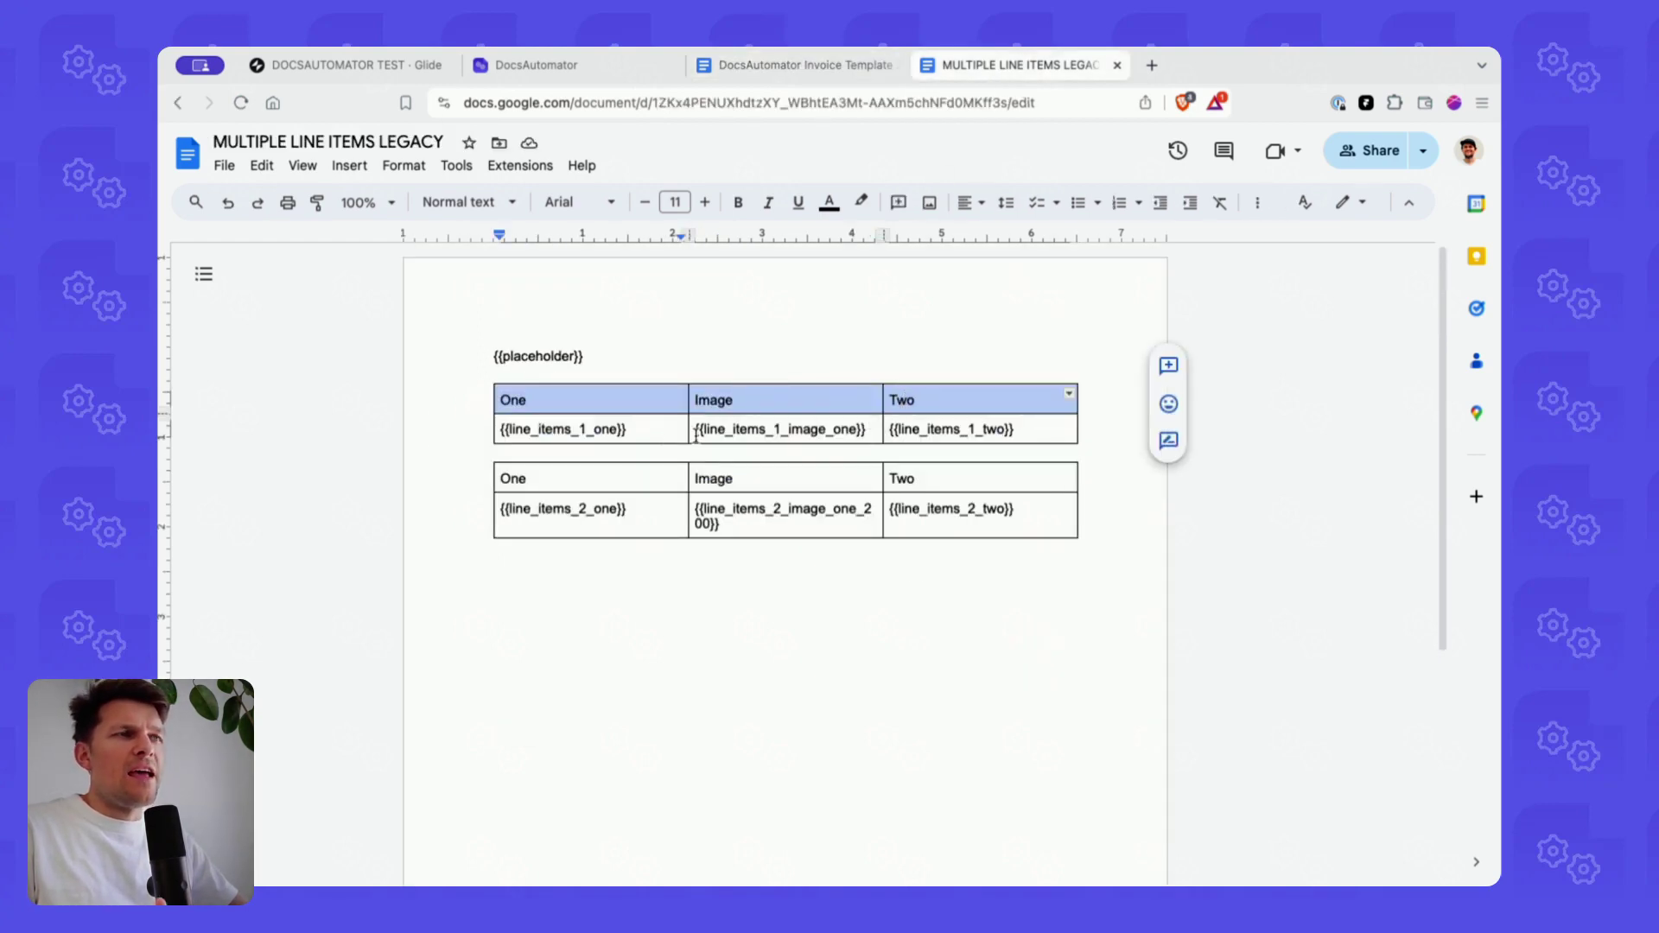
drag(667, 435, 882, 427)
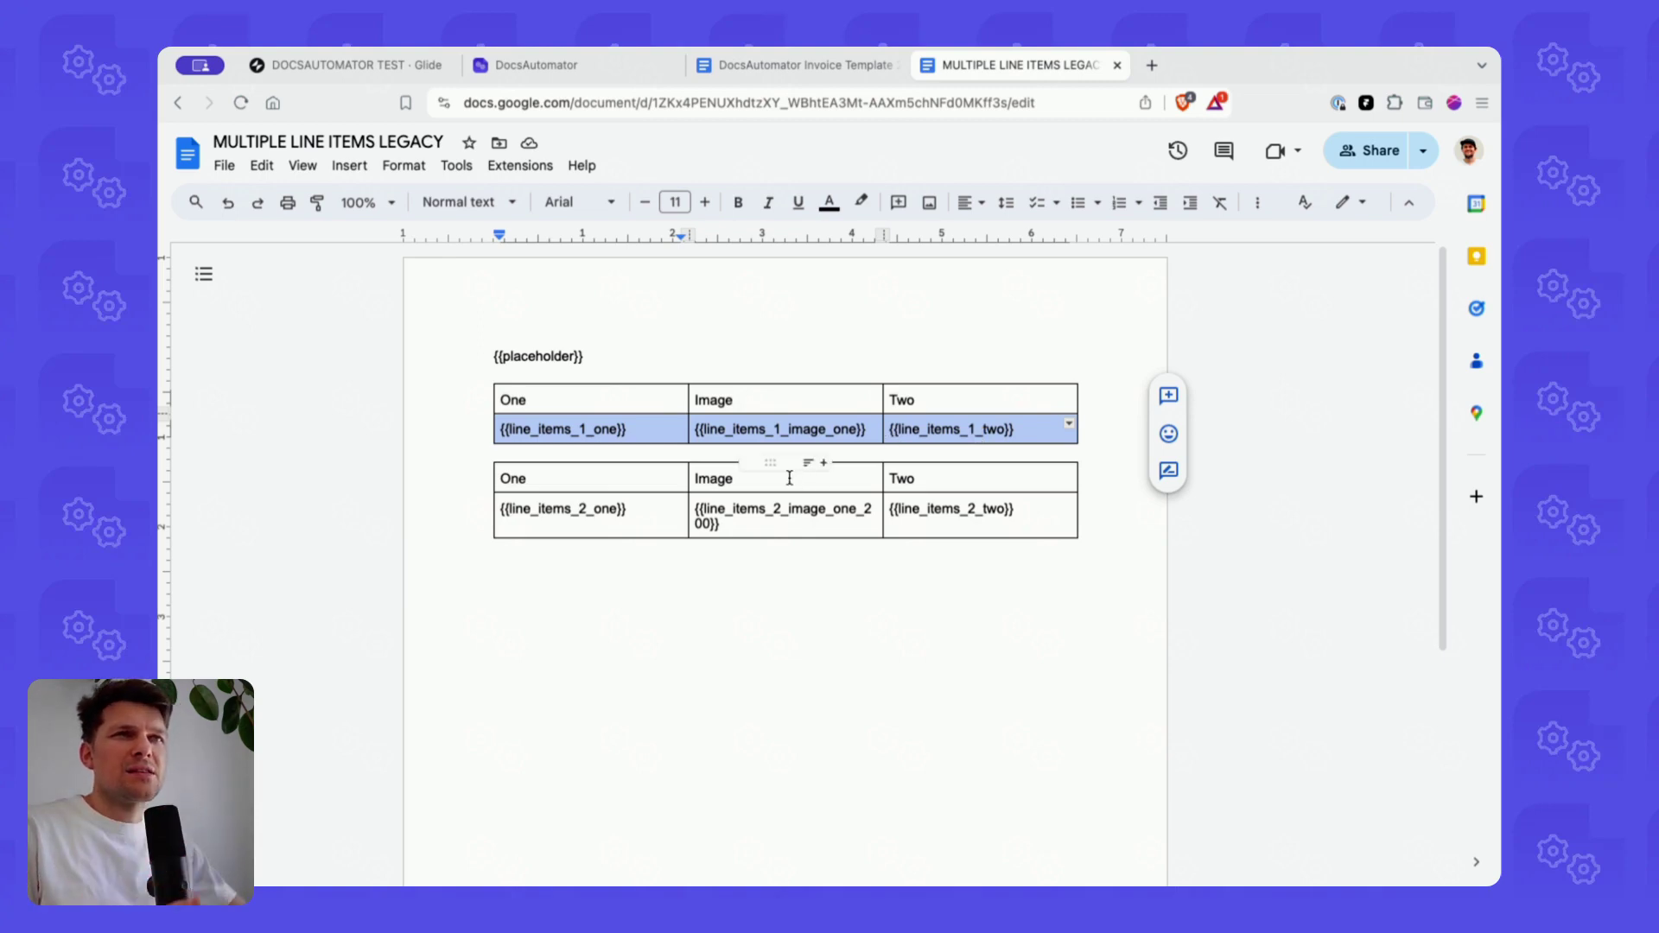
click(724, 69)
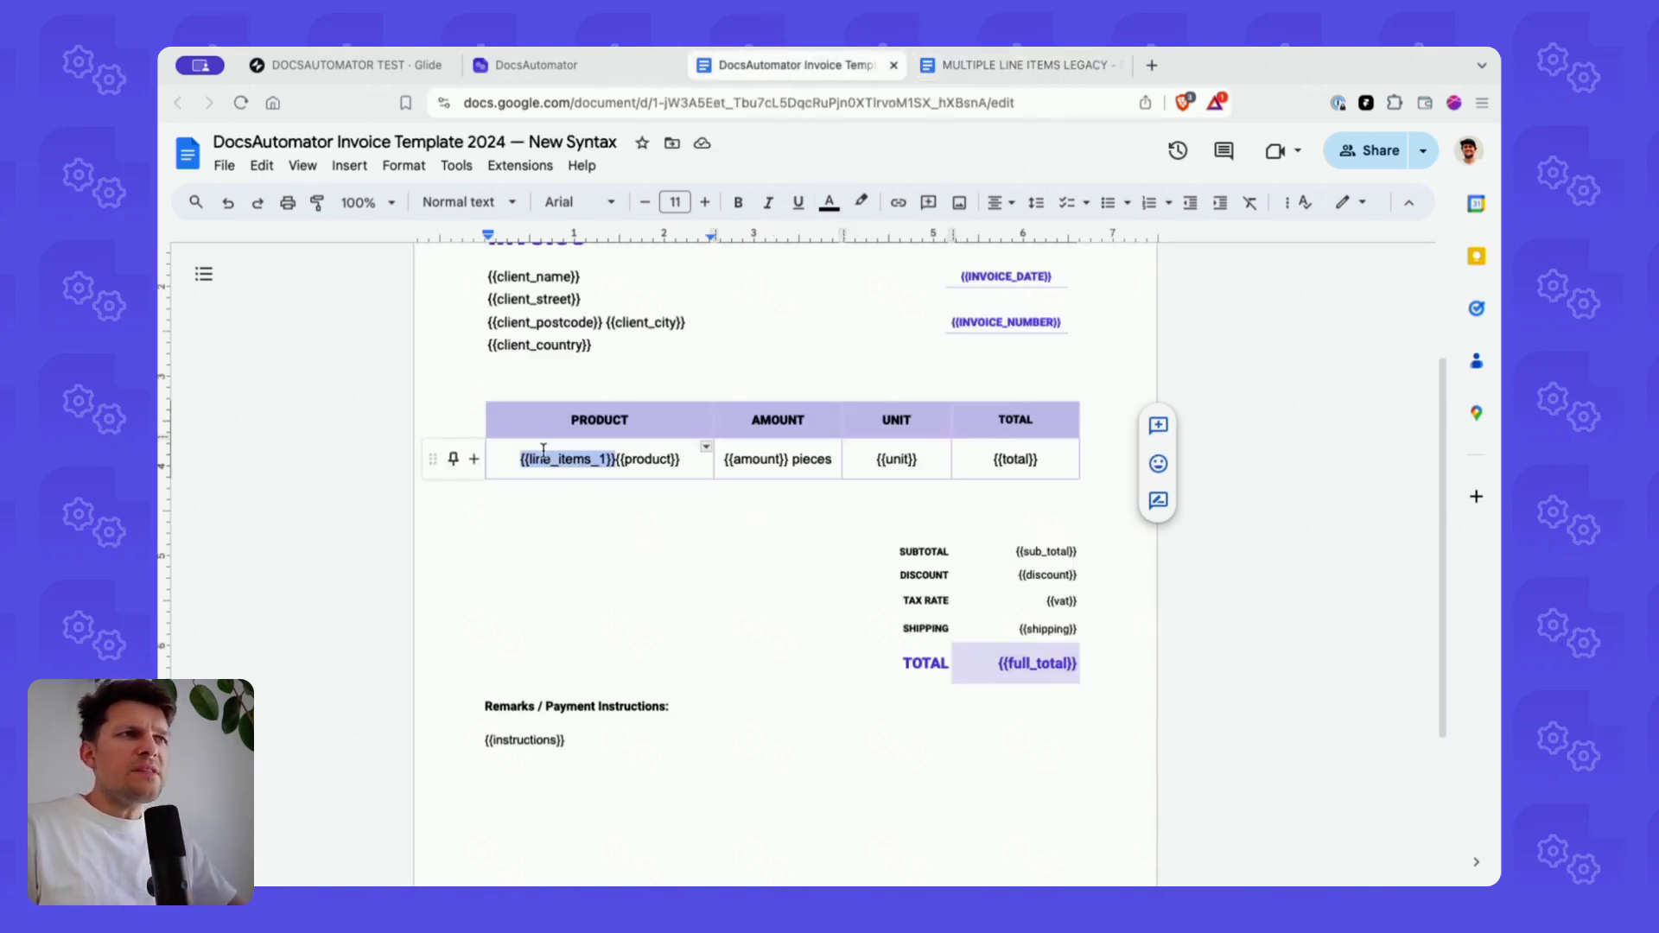
drag(566, 459, 966, 459)
key(ctrl+z)
click(608, 459)
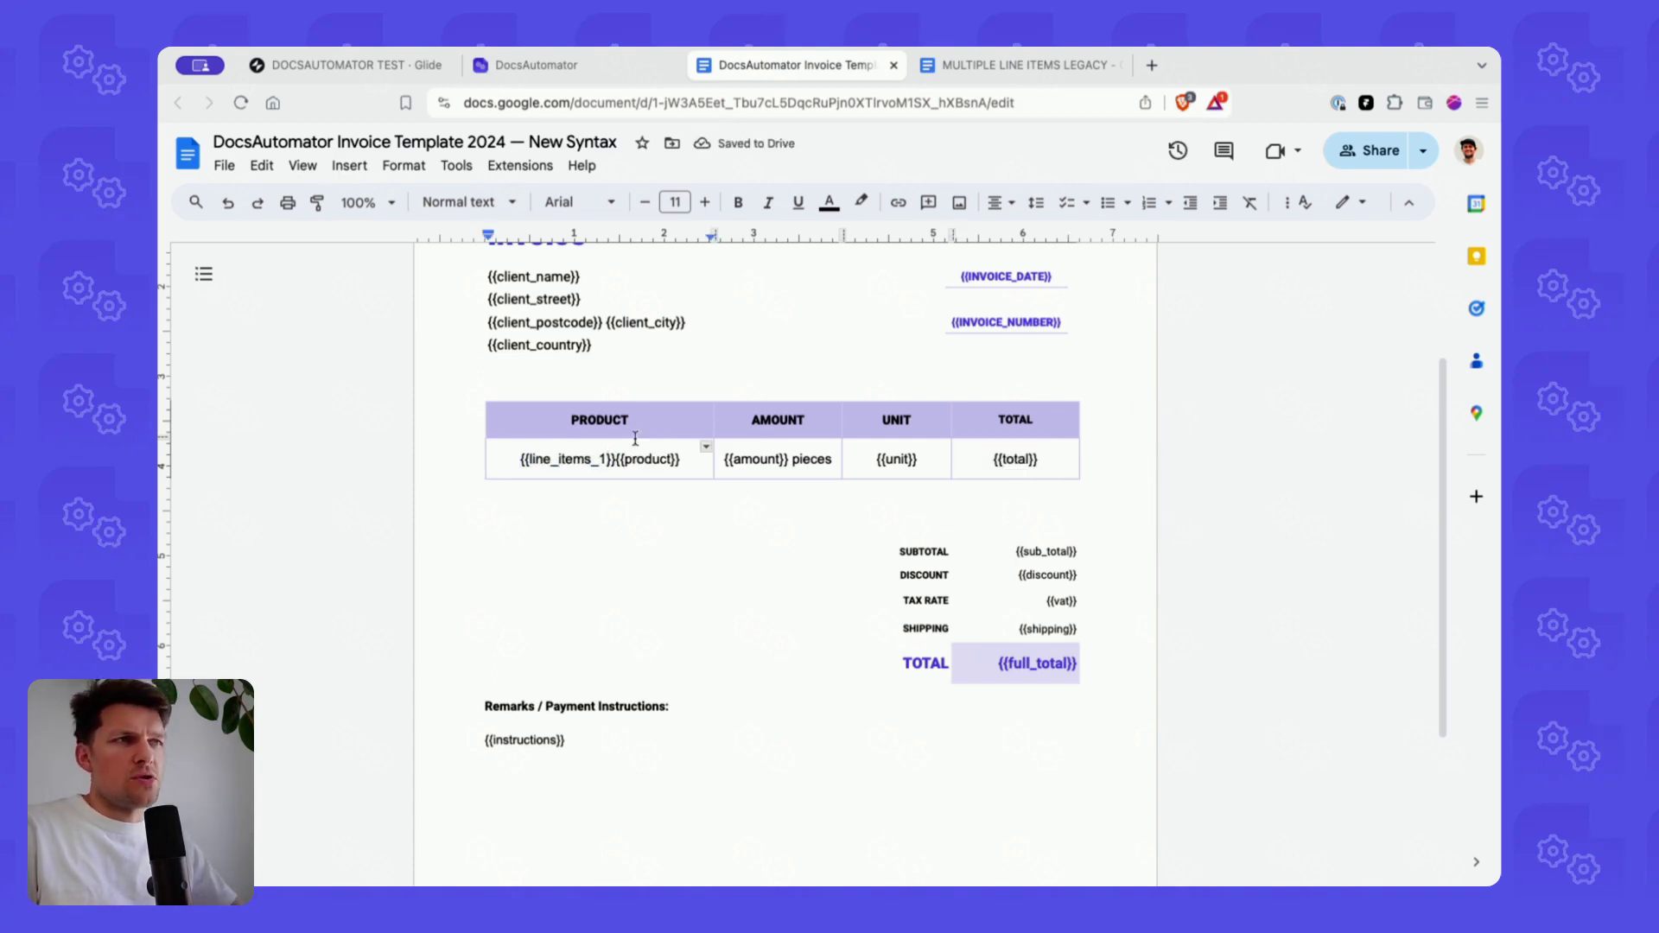
right_click(621, 432)
click(726, 415)
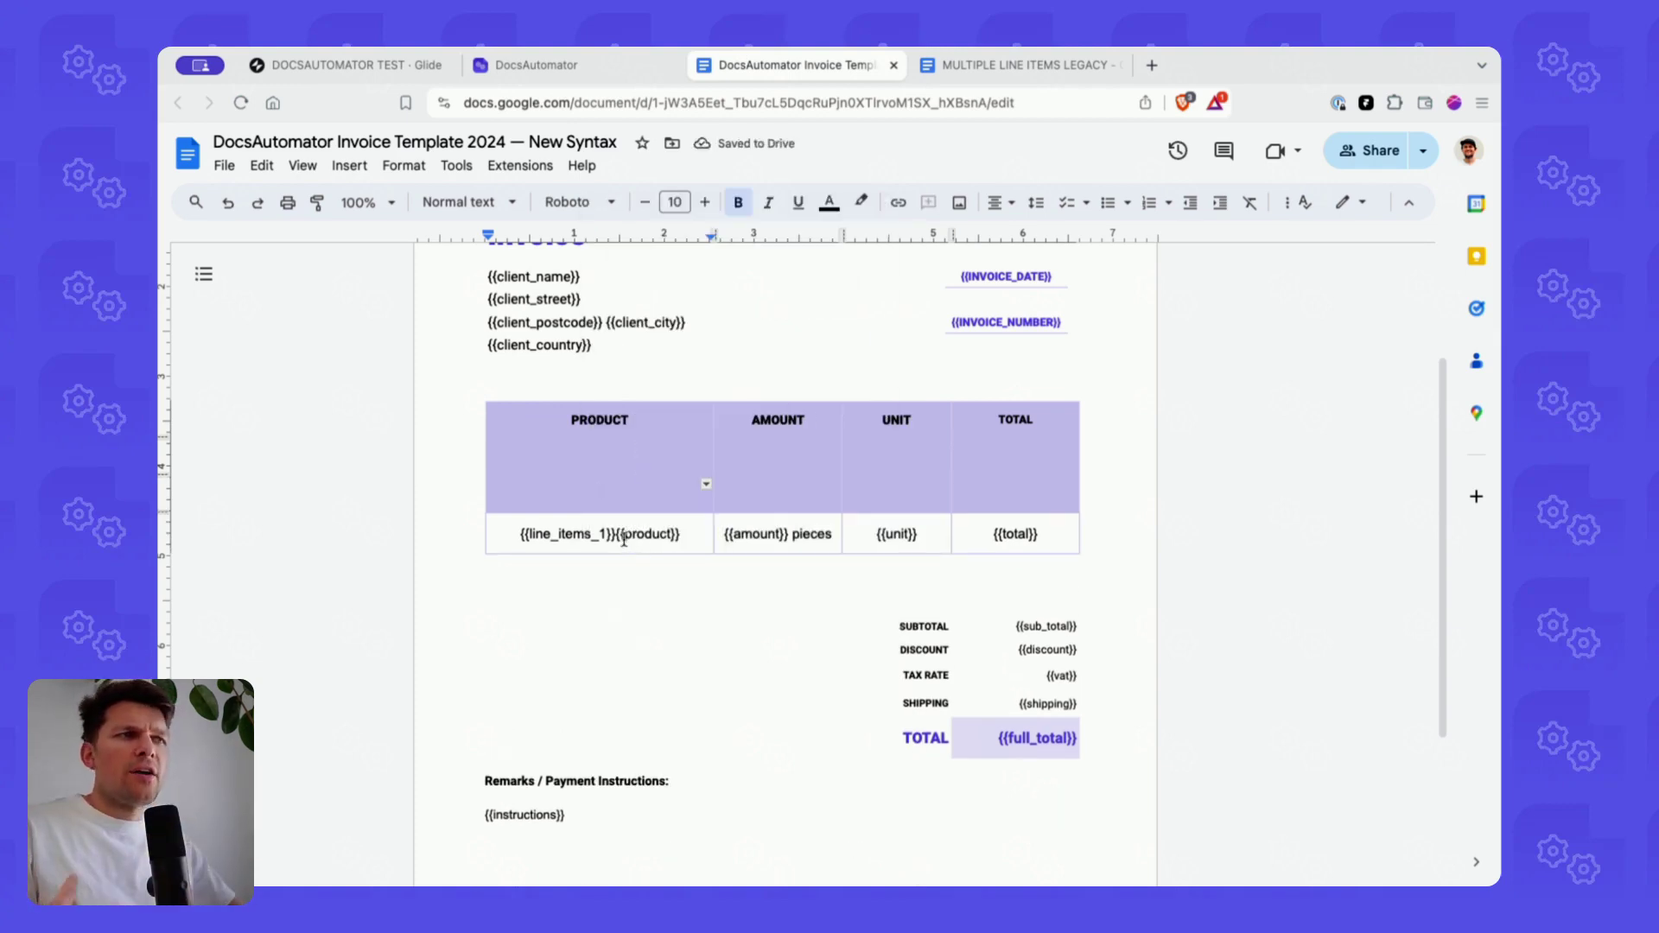
key(ctrl+z)
key(ctrl+z)
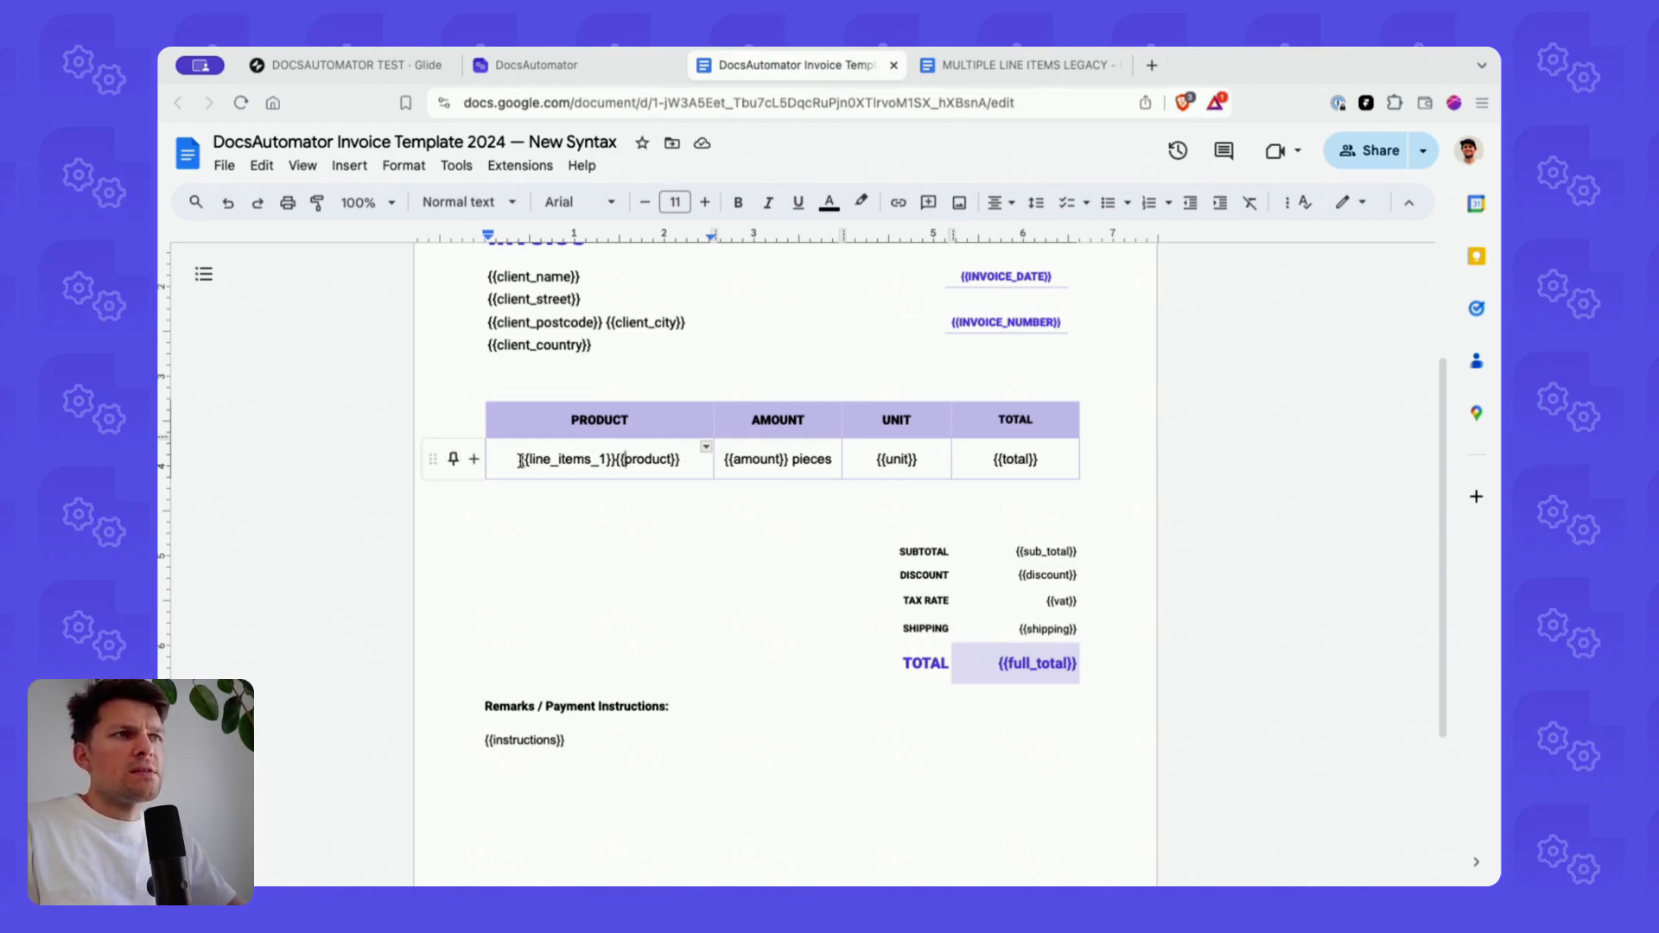
drag(521, 459, 617, 459)
double_click(634, 458)
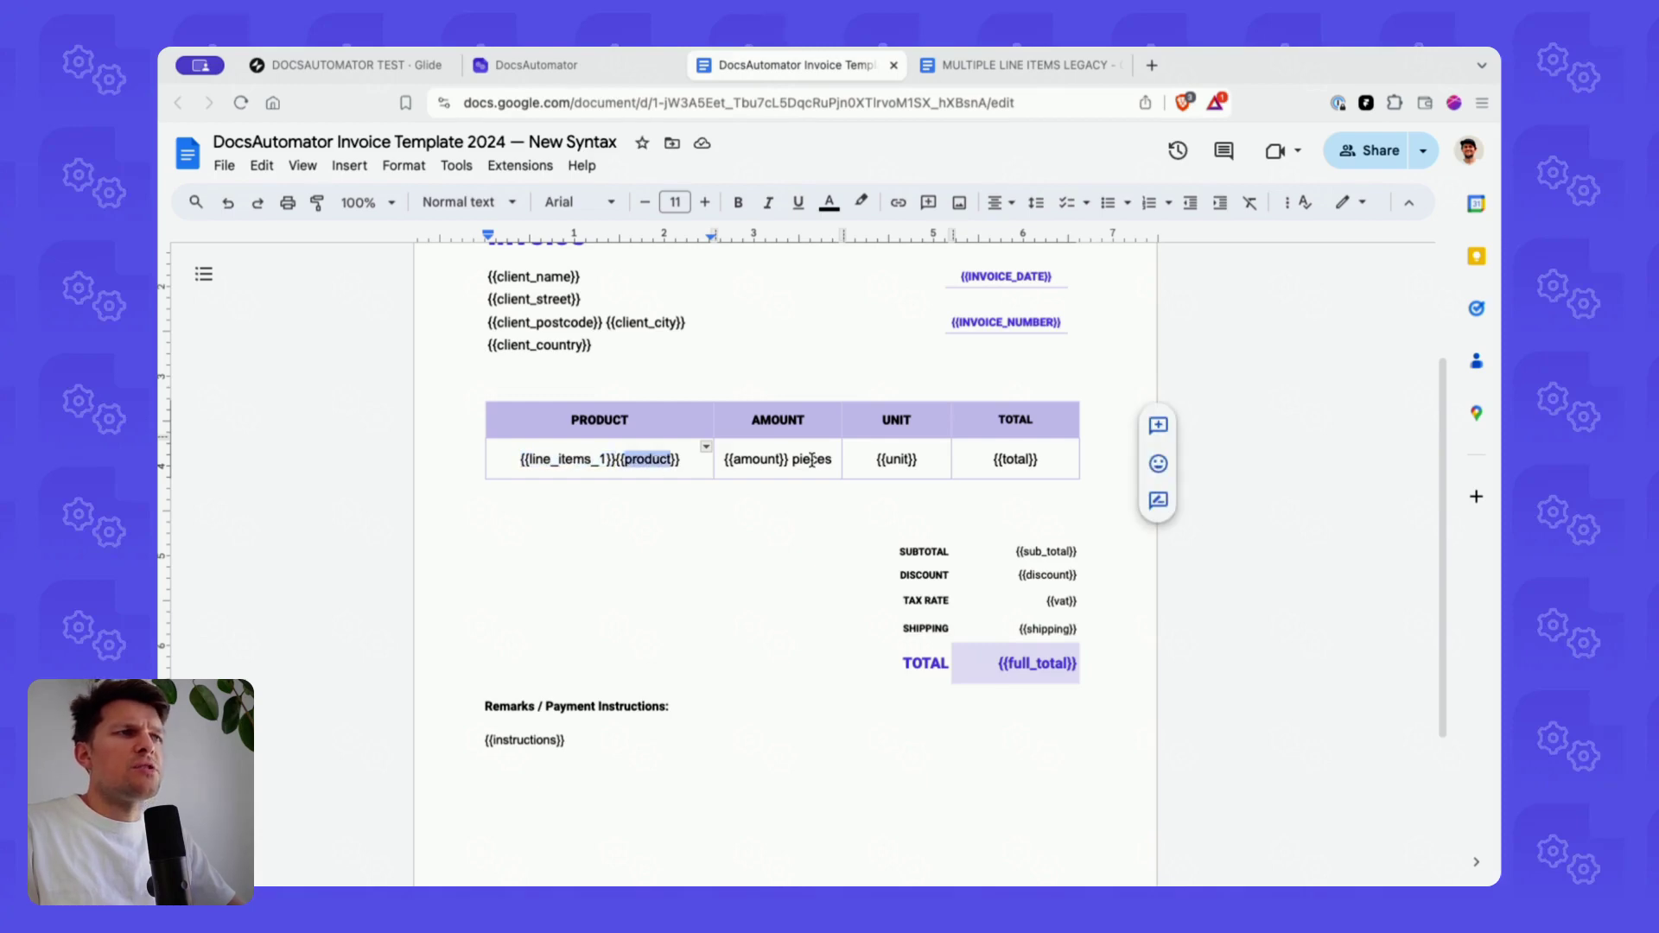
double_click(760, 458)
double_click(902, 458)
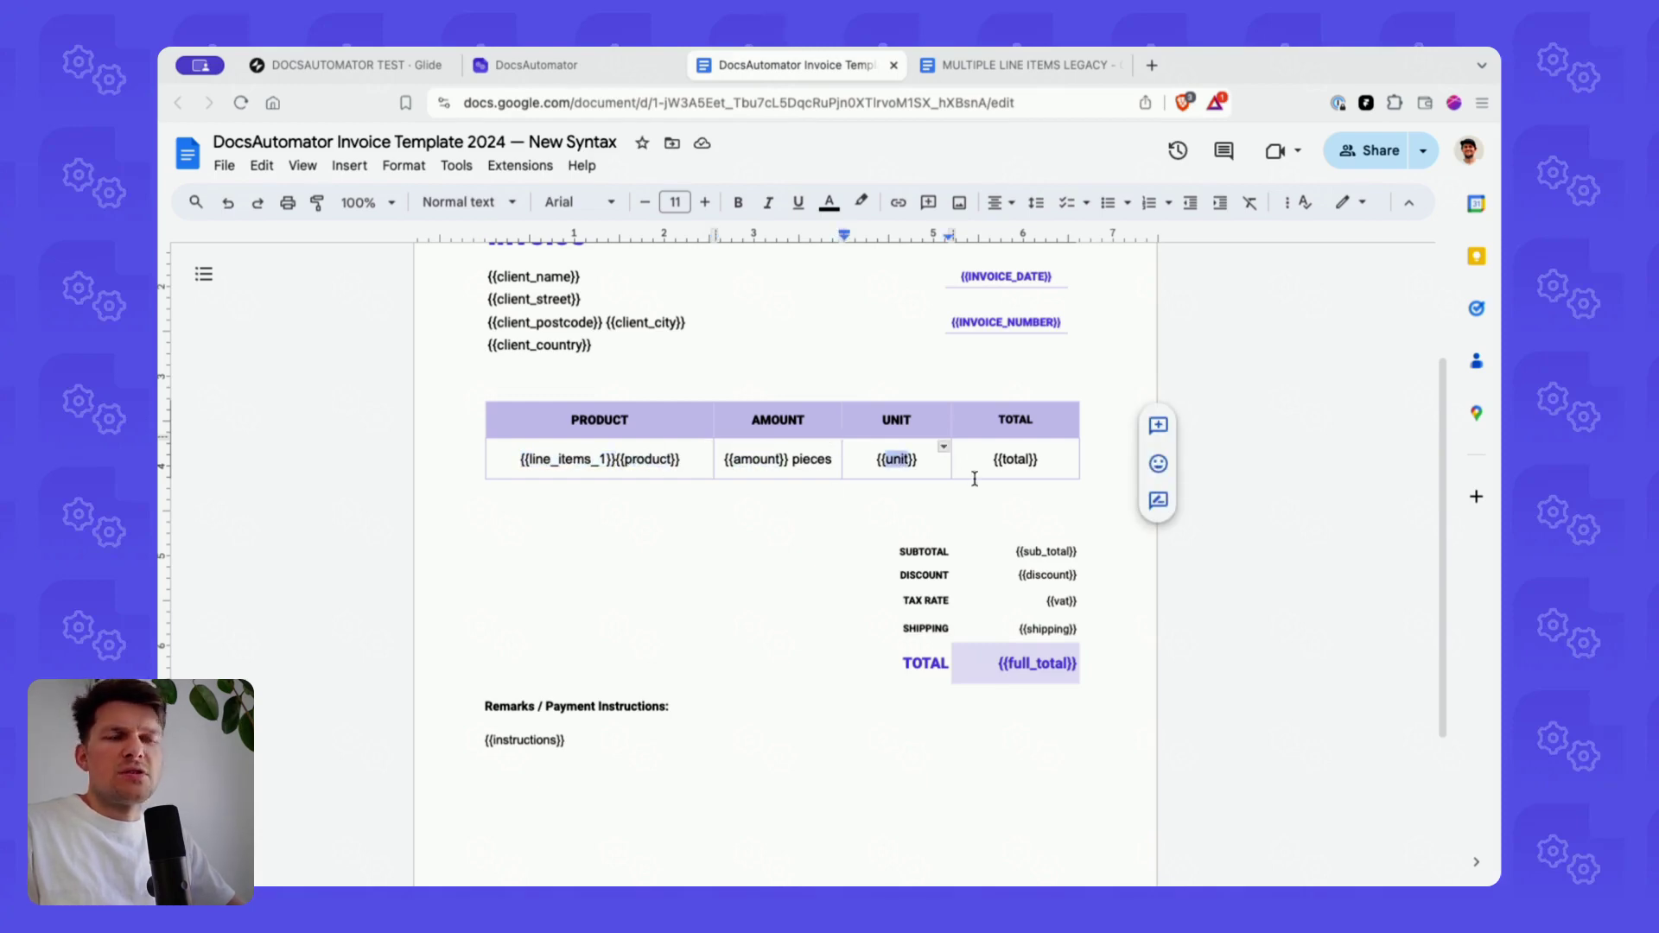
click(1012, 459)
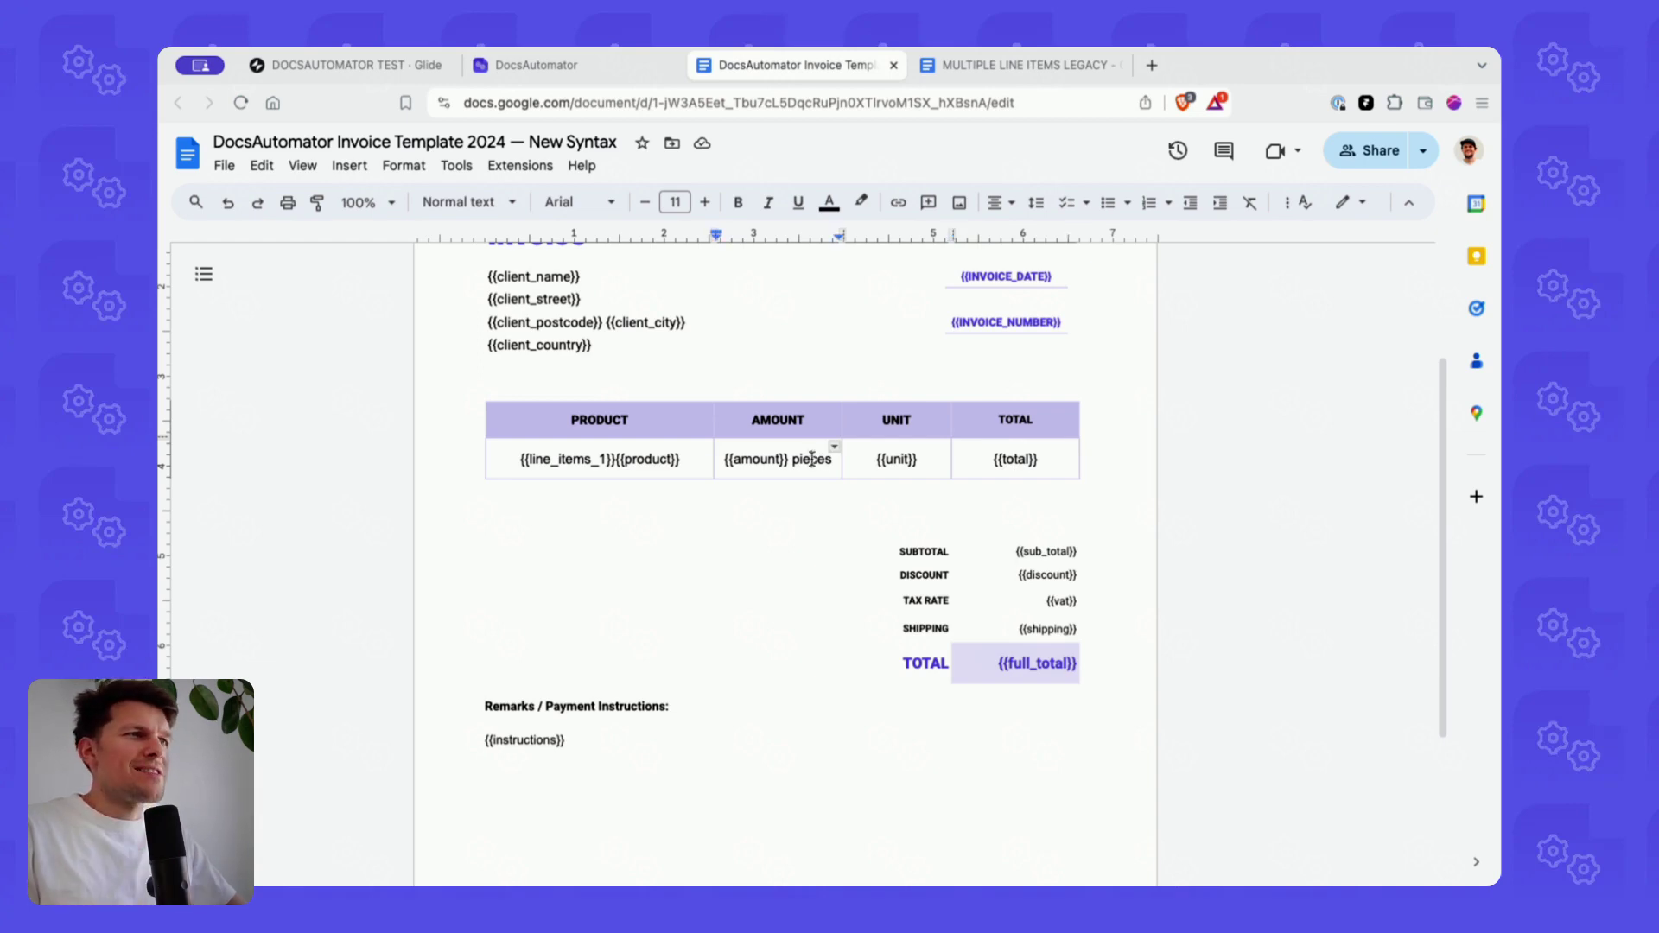
double_click(814, 460)
click(832, 462)
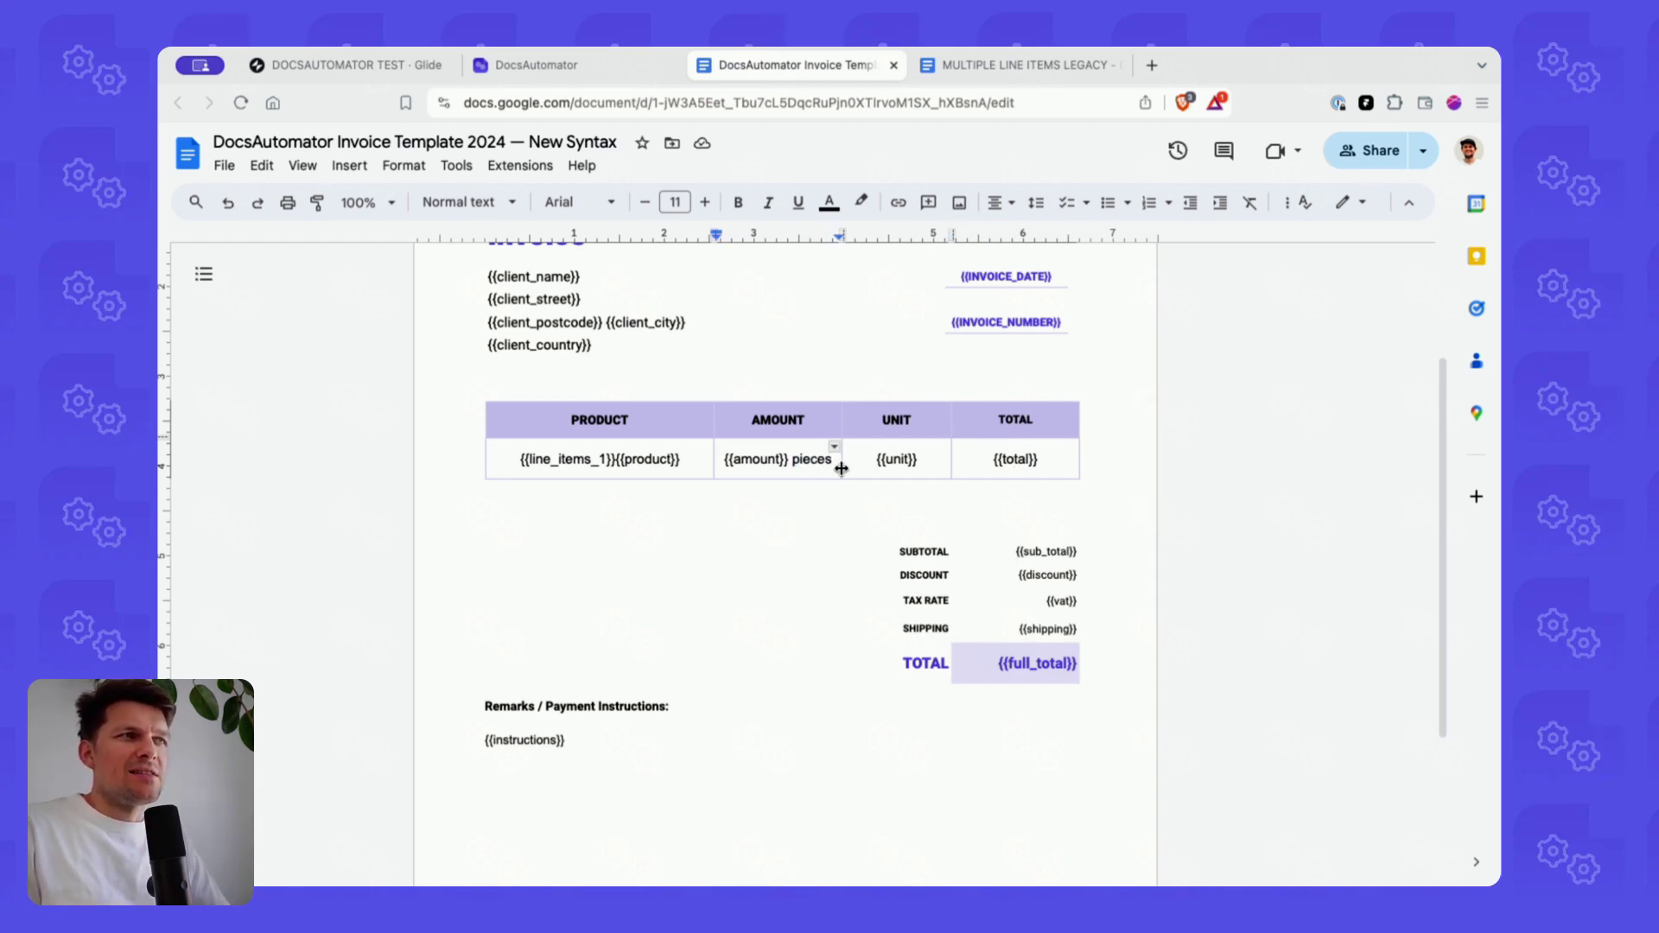
click(947, 462)
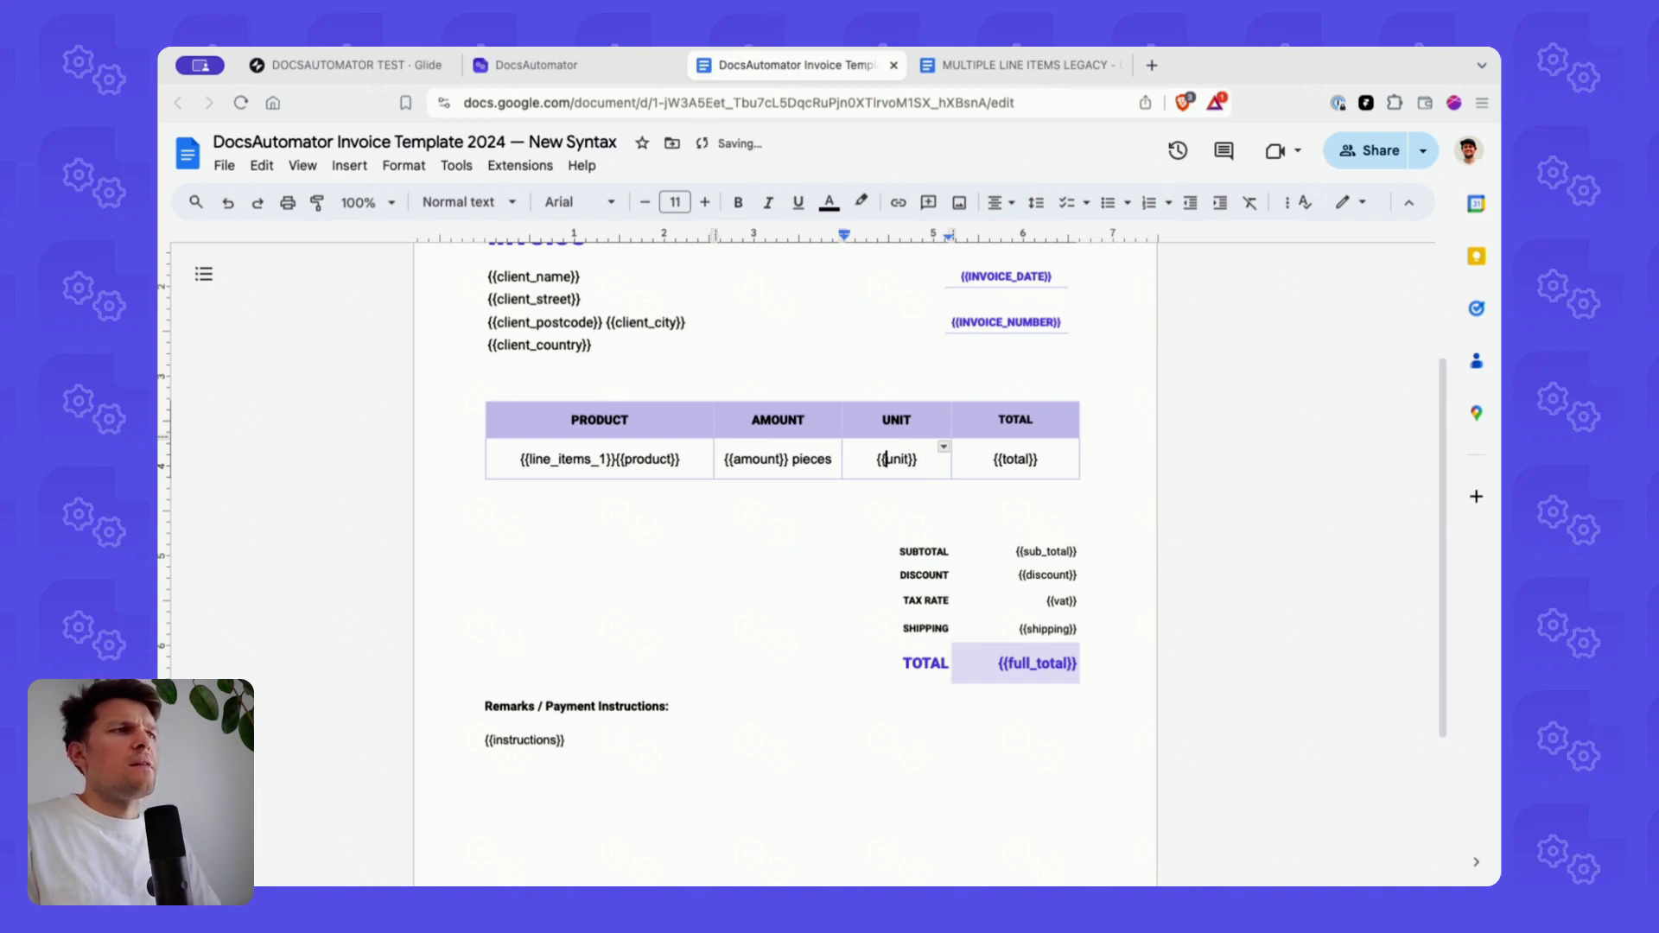
text($)
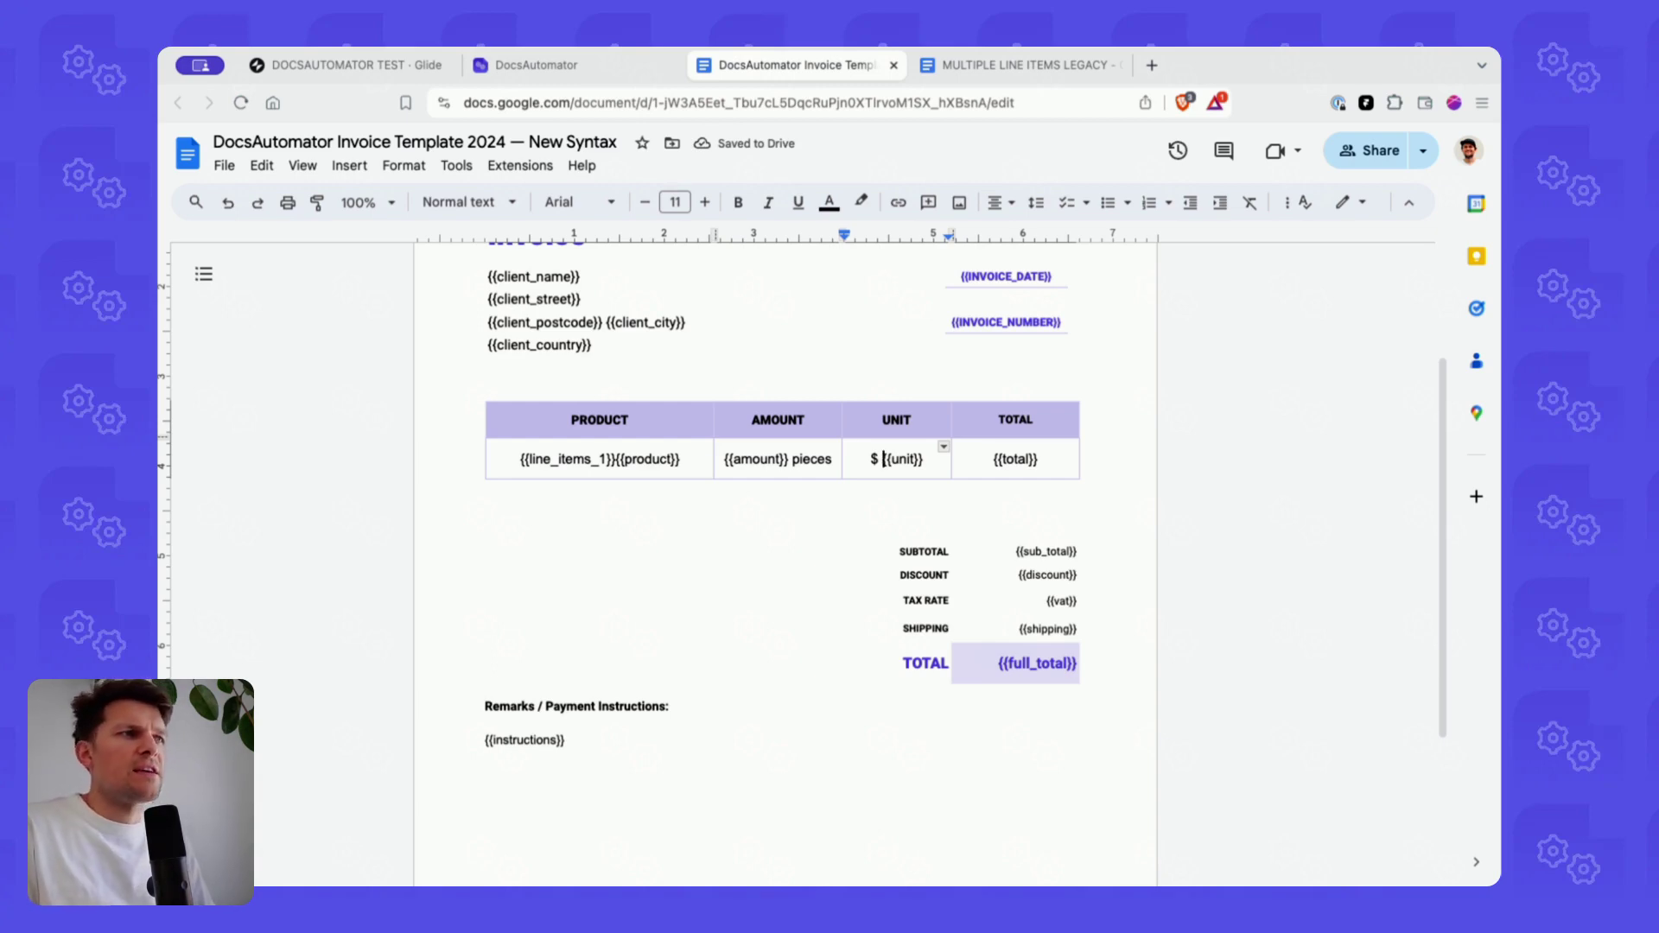
key(BackSpace)
key(BackSpace)
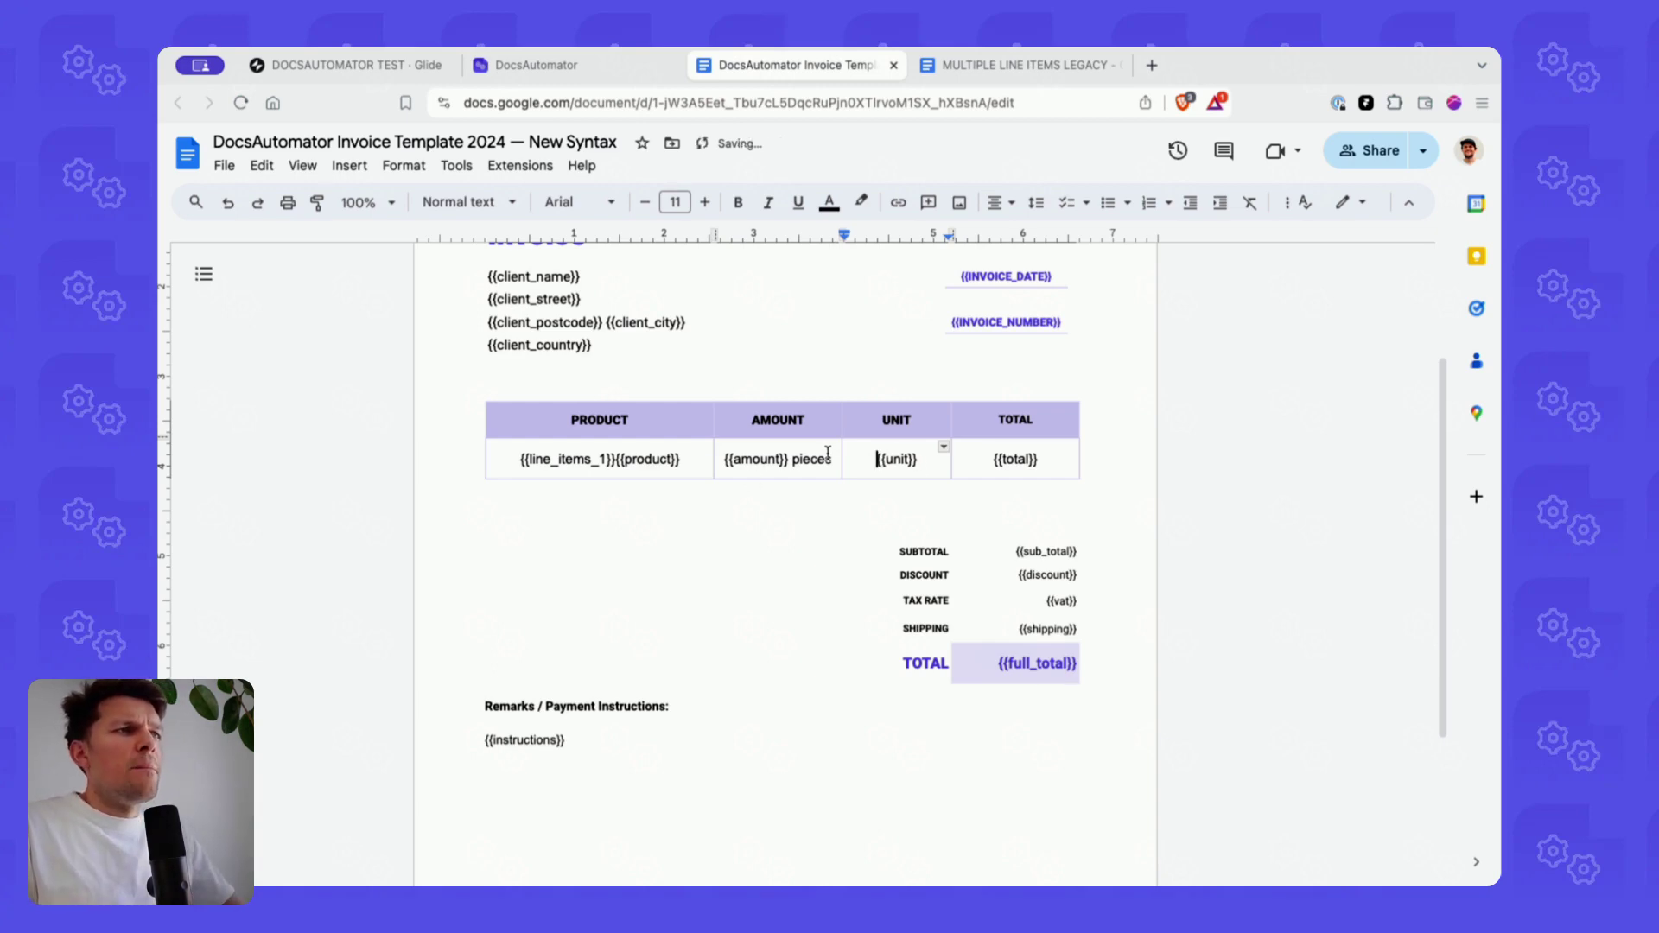
drag(832, 458, 723, 459)
click(779, 464)
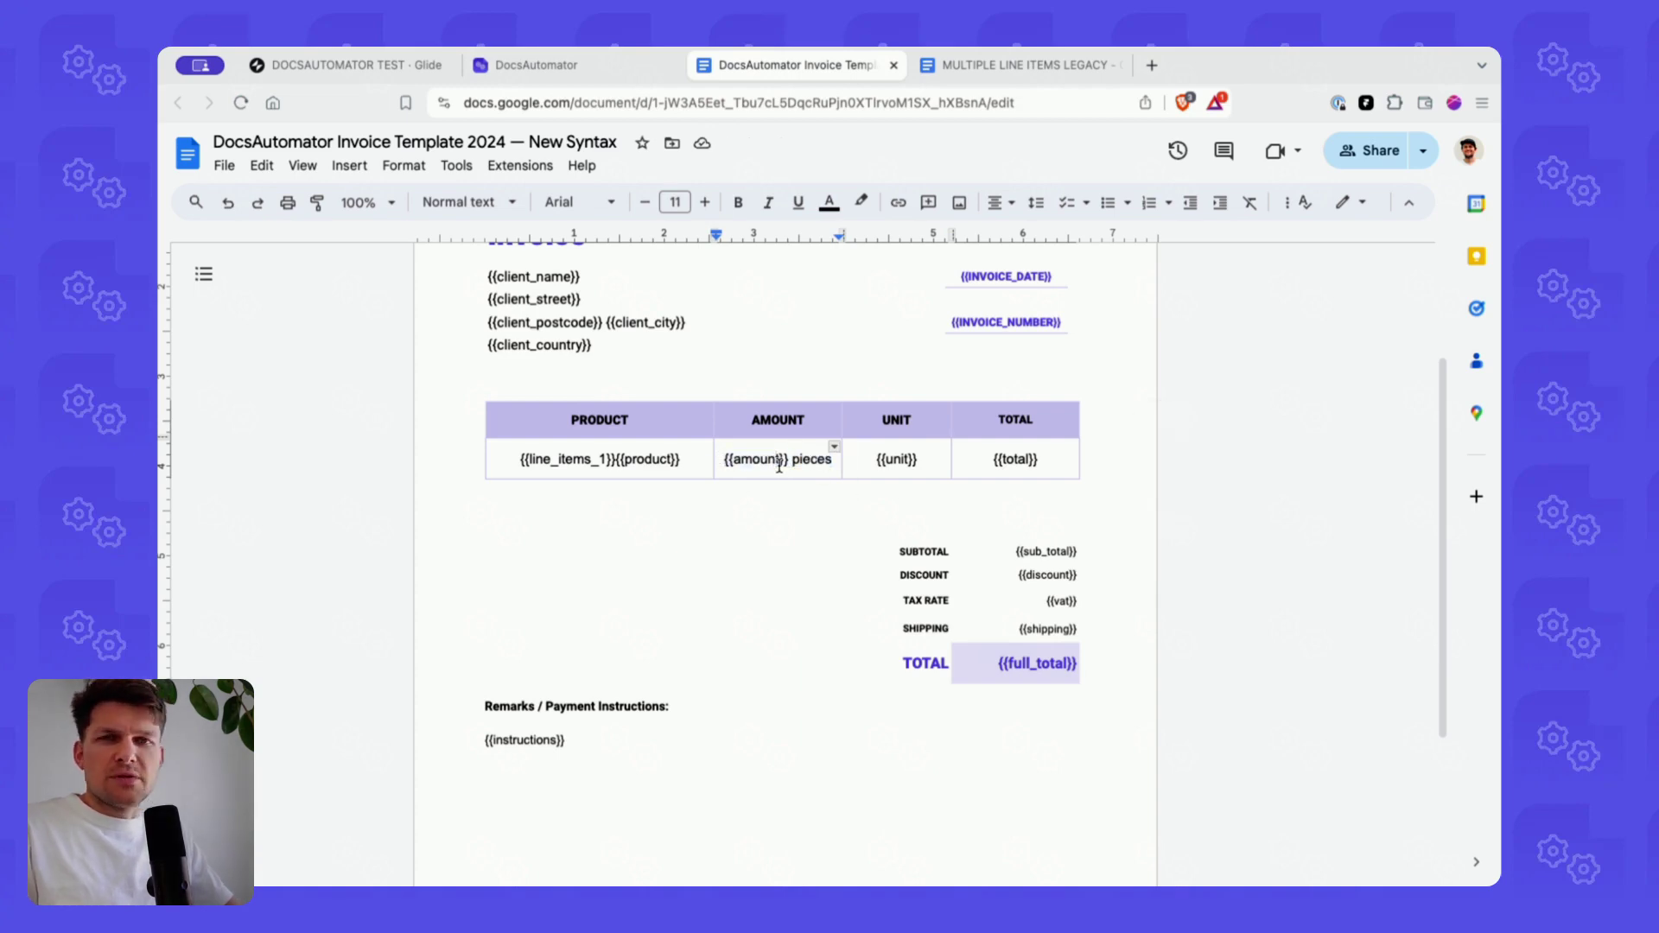
click(936, 459)
text({{currencySymbol}})
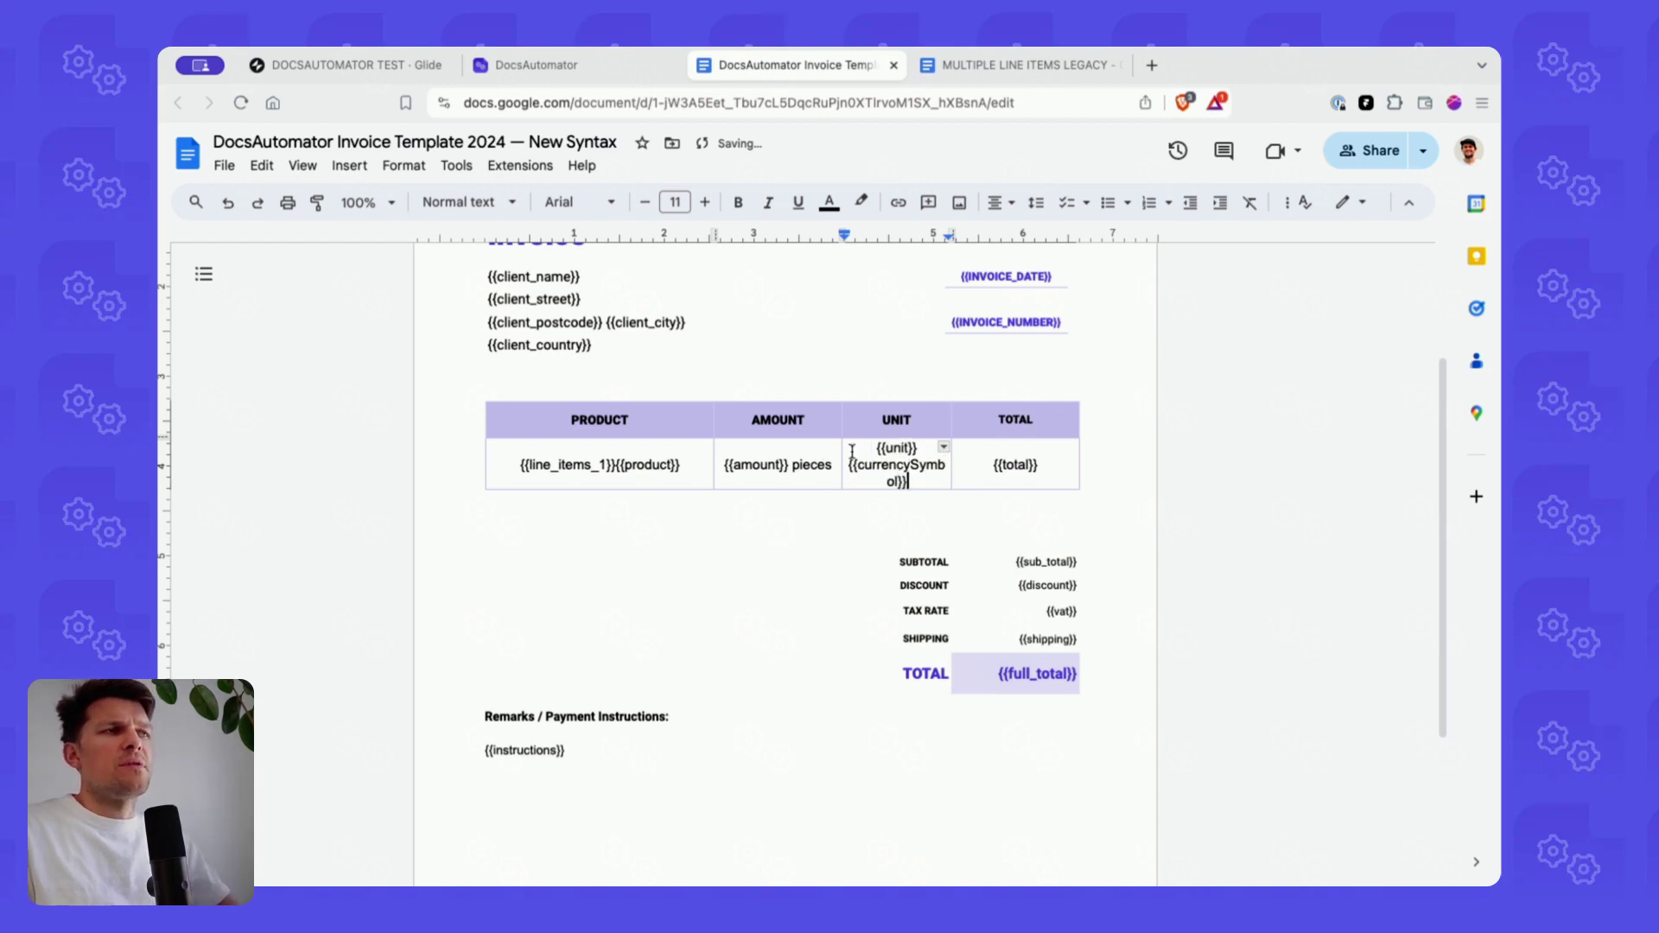
drag(907, 481, 862, 471)
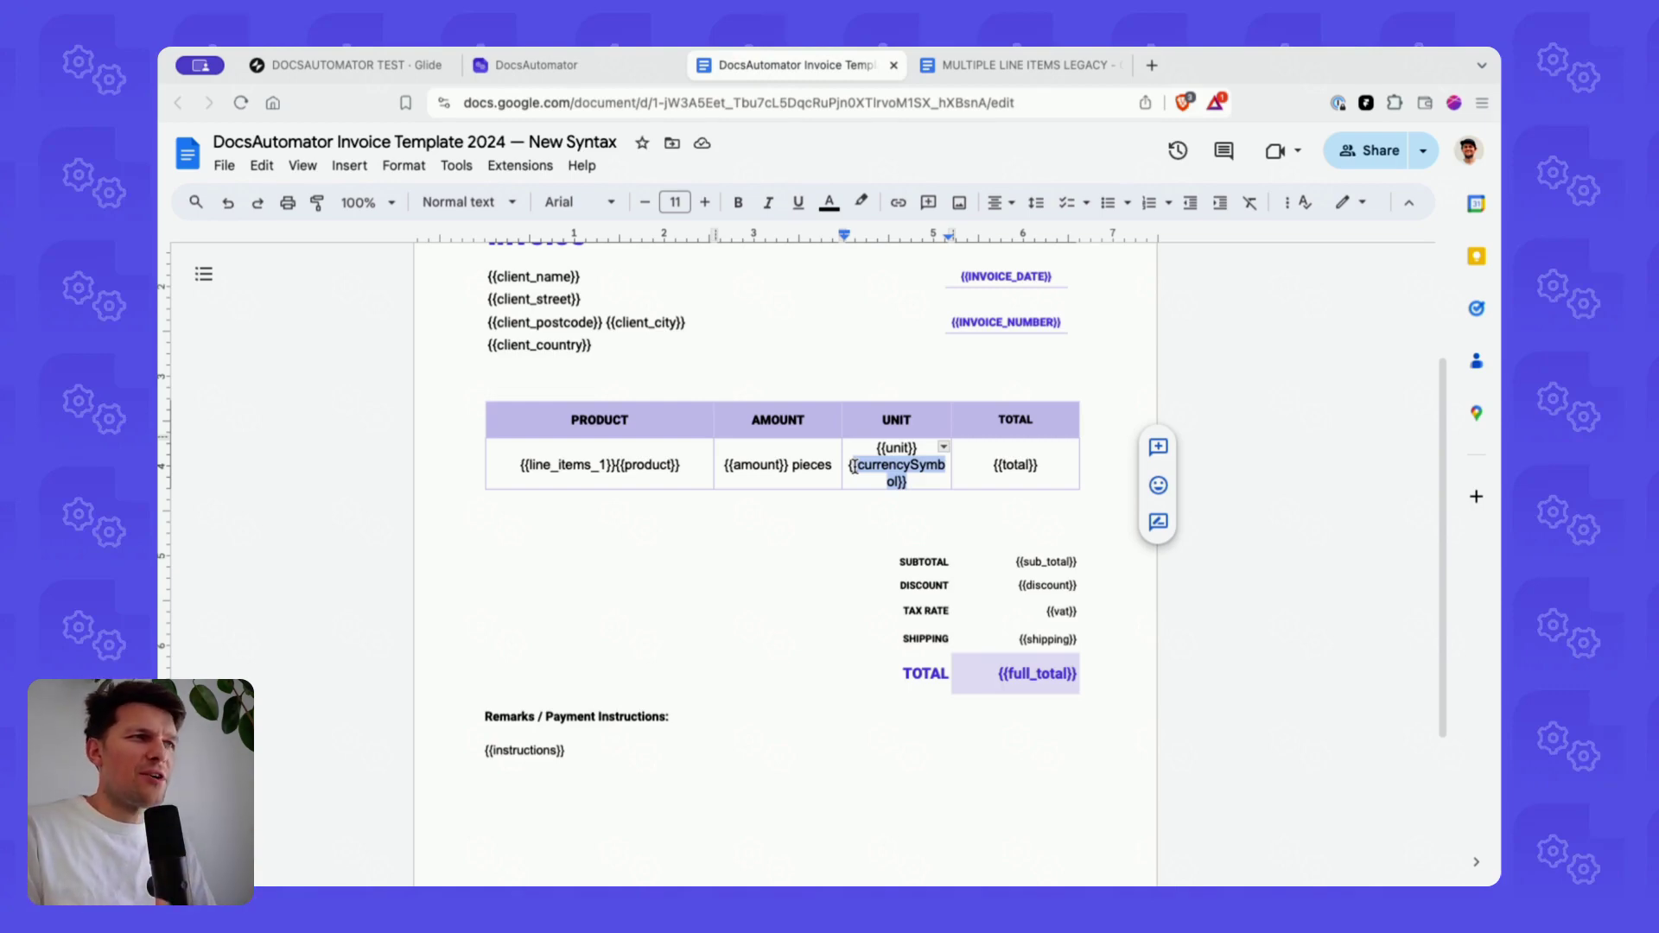
key(BackSpace)
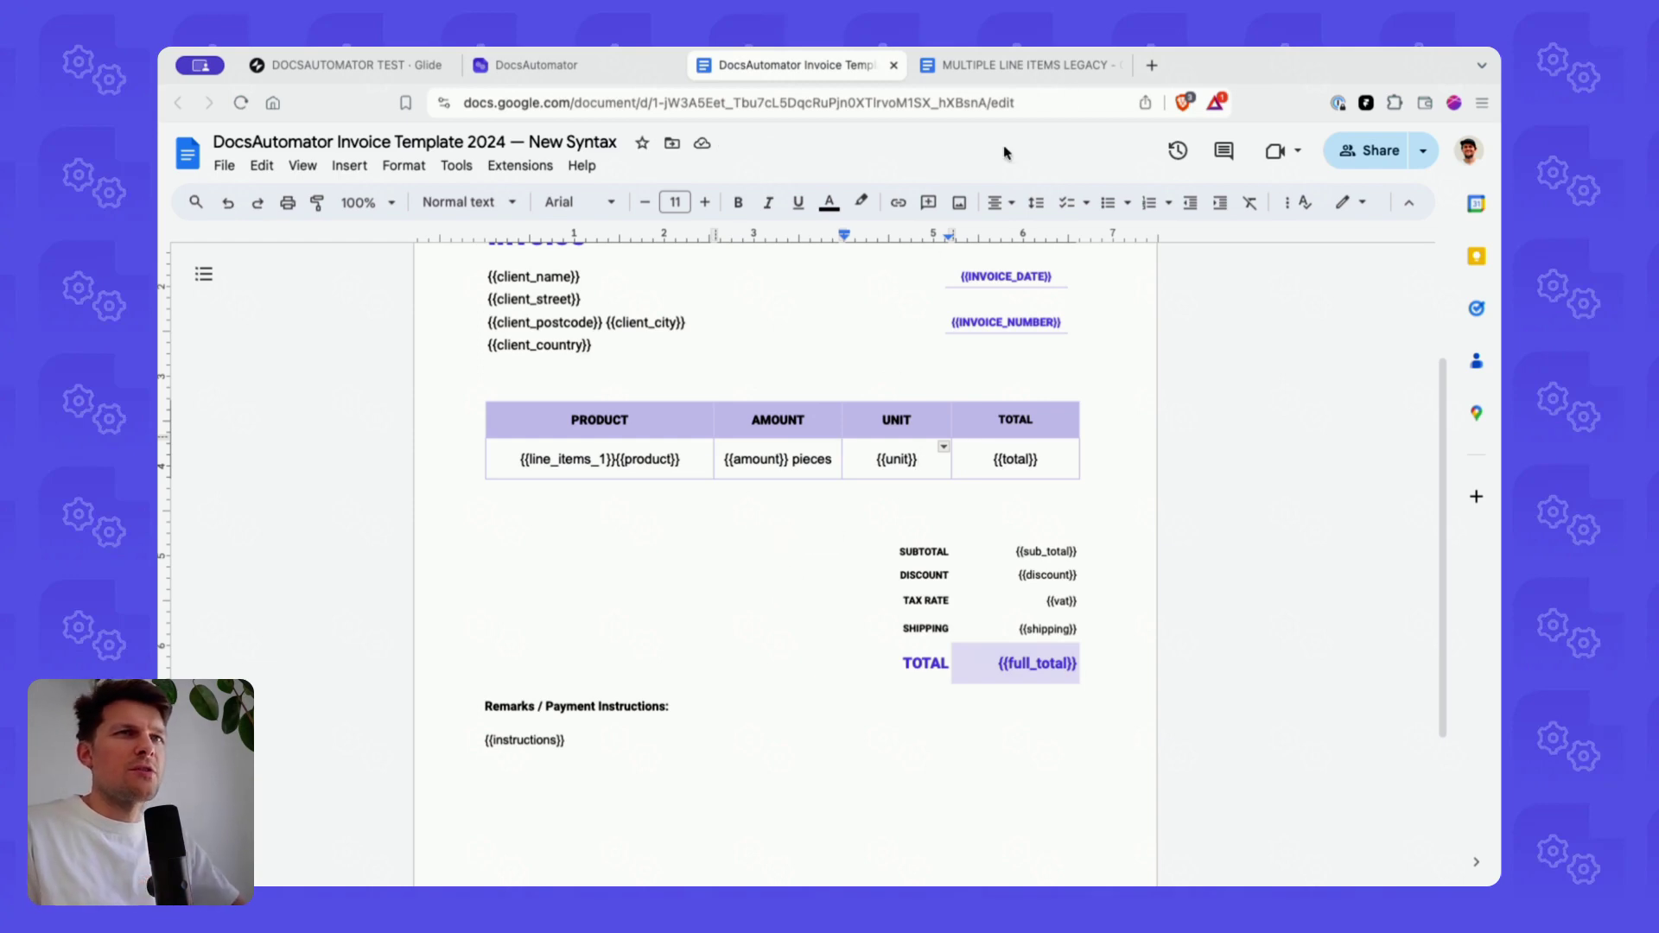
click(1084, 62)
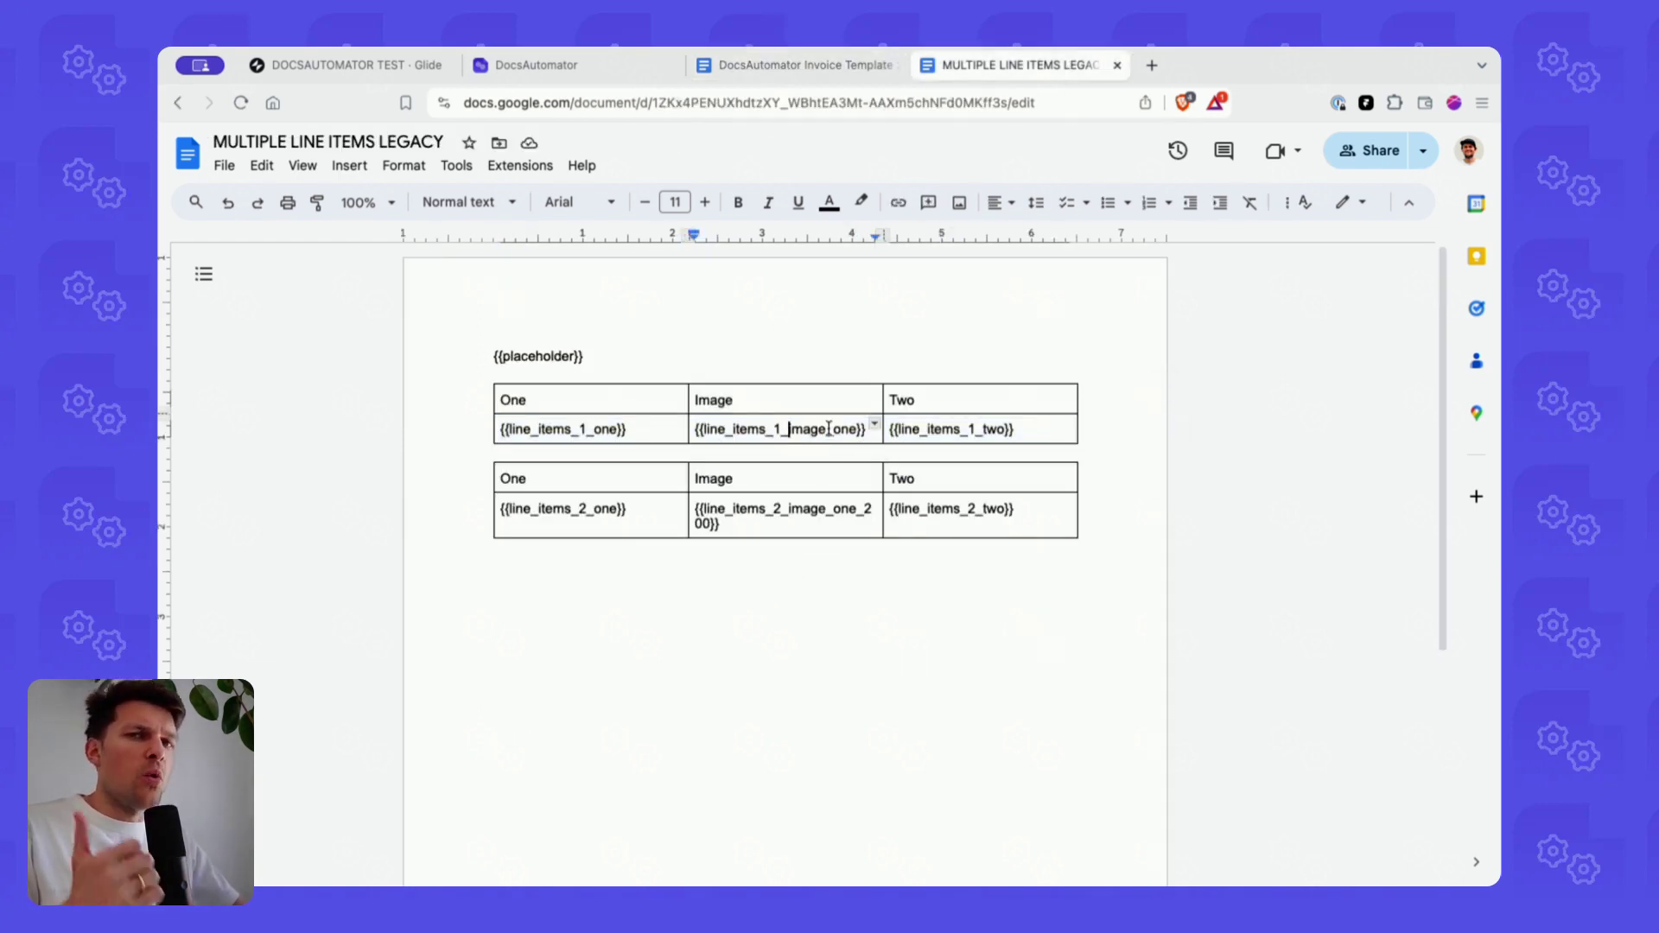
click(796, 61)
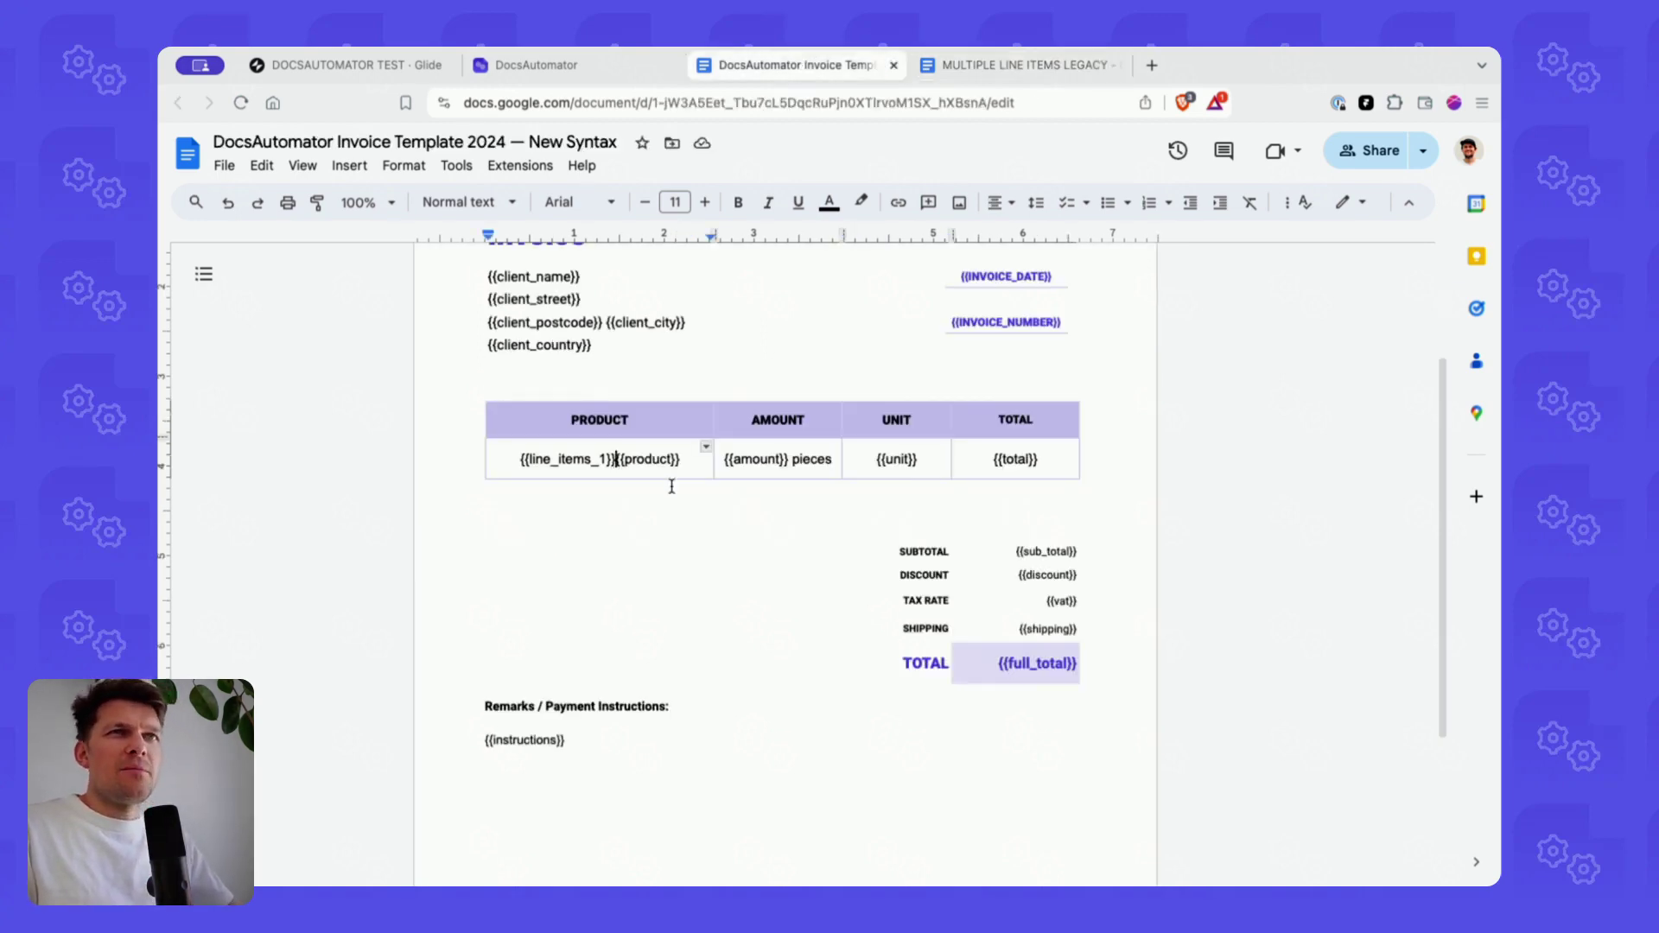
click(774, 465)
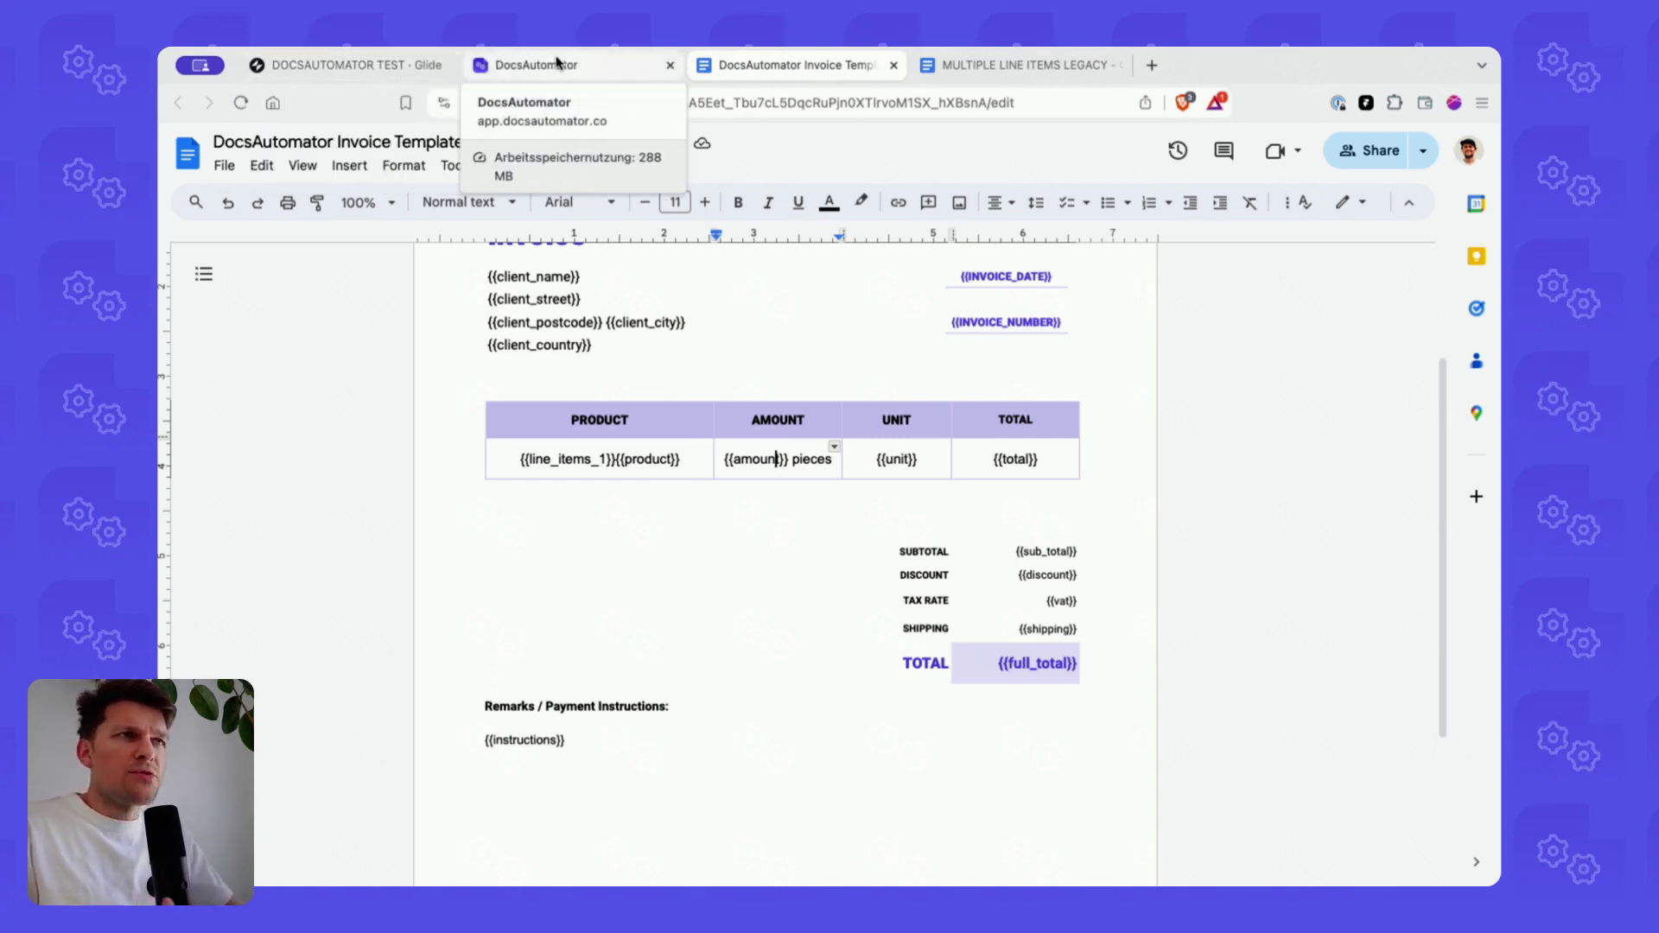
- Open Glide's Line Items table from Invoice 1 in the Invoices data
click(363, 64)
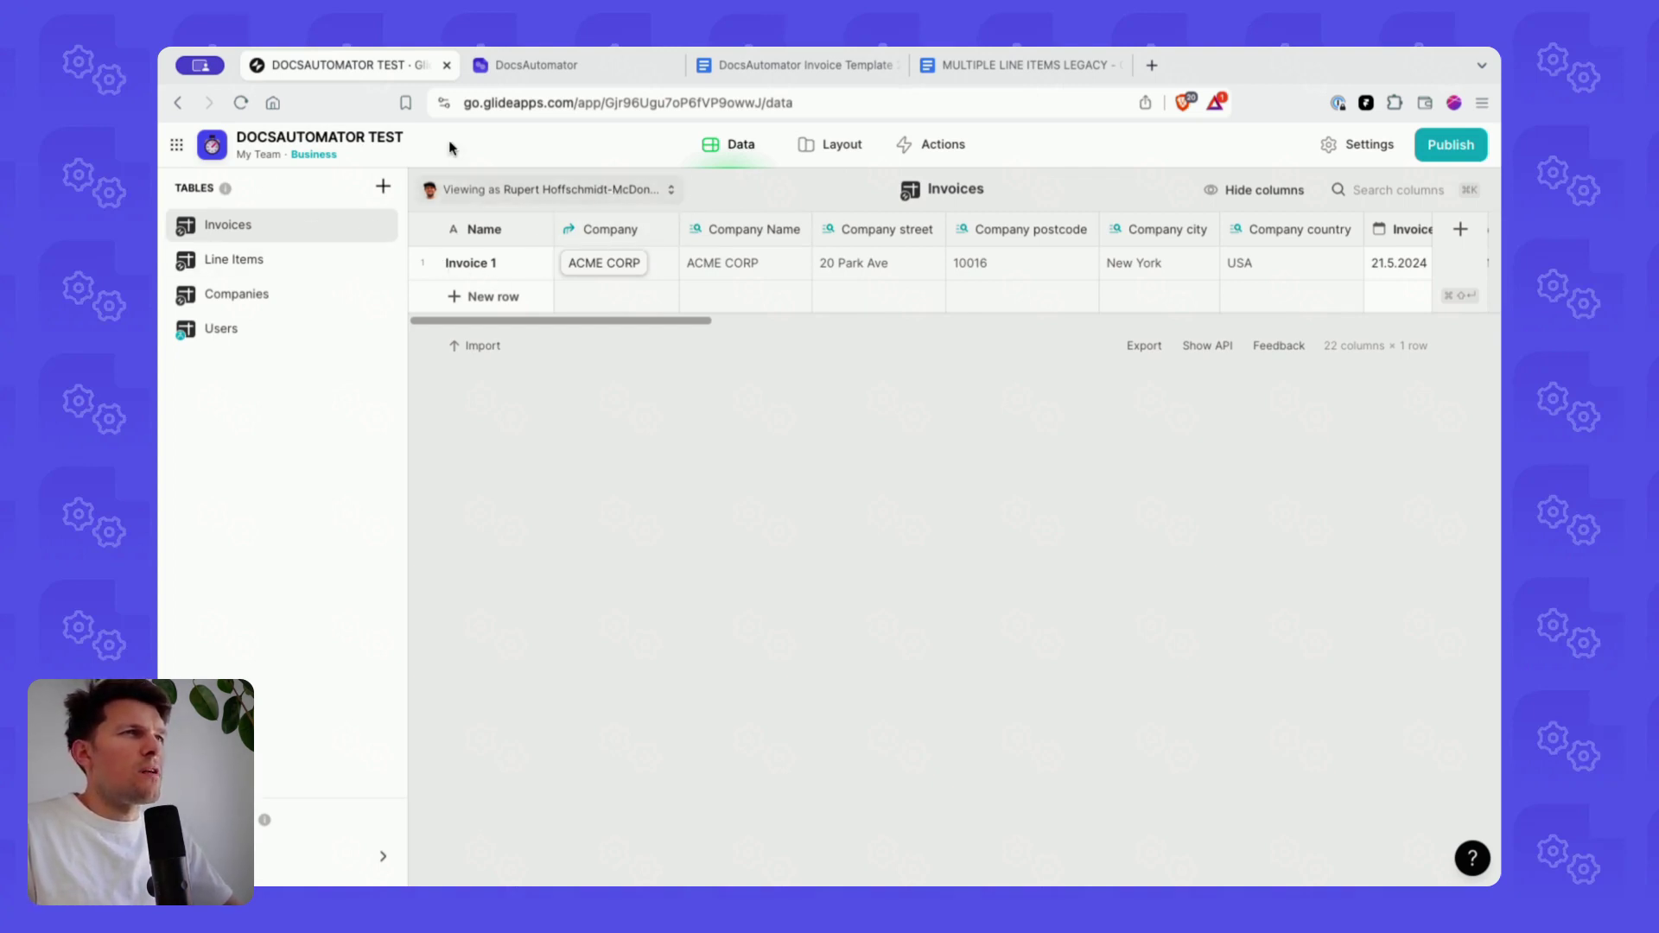
click(759, 69)
scroll(484, 259, up, 3)
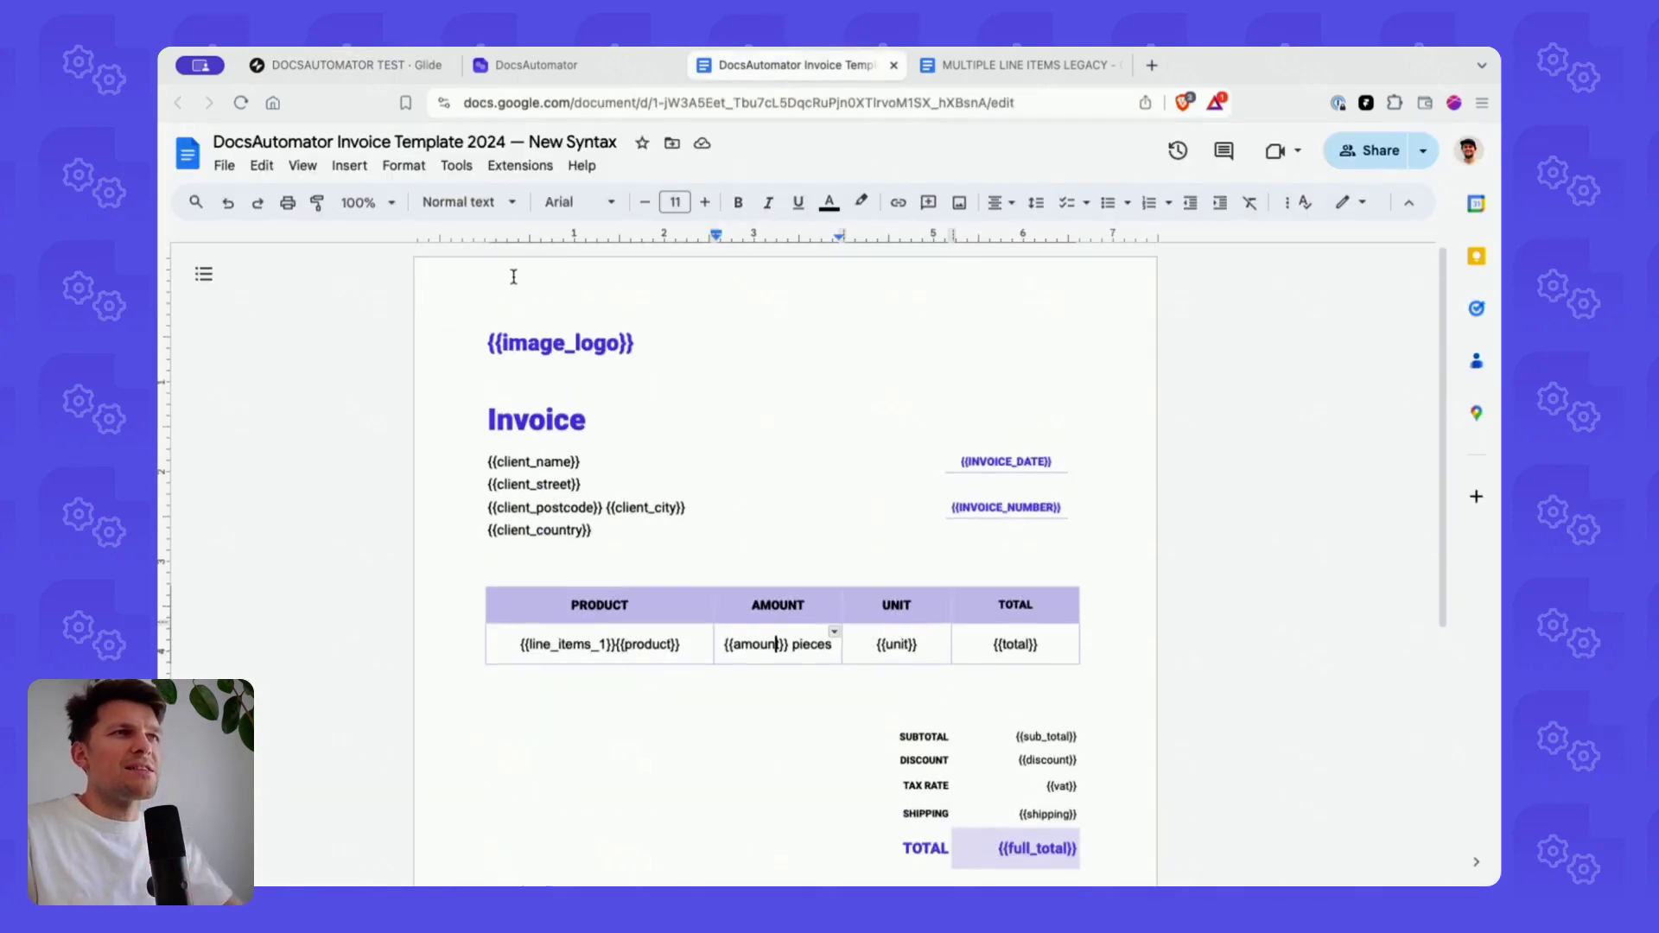
click(363, 68)
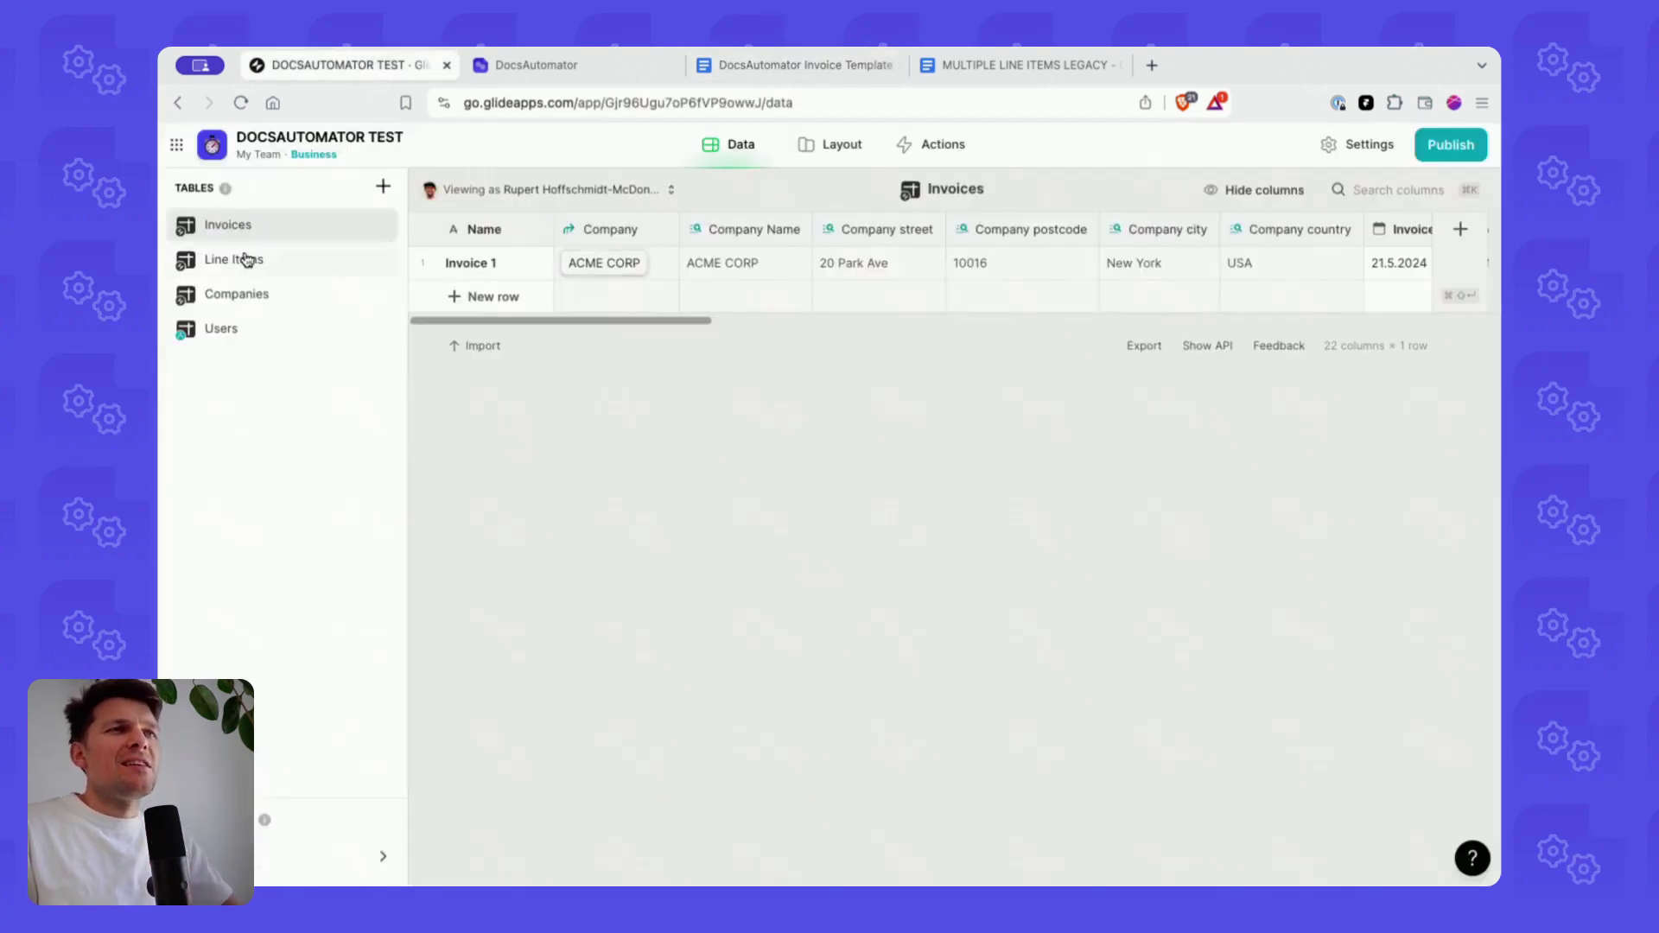
click(480, 262)
click(277, 262)
- Look over the Bananas, Apples and Pears names and their amounts
drag(471, 264, 467, 335)
click(494, 296)
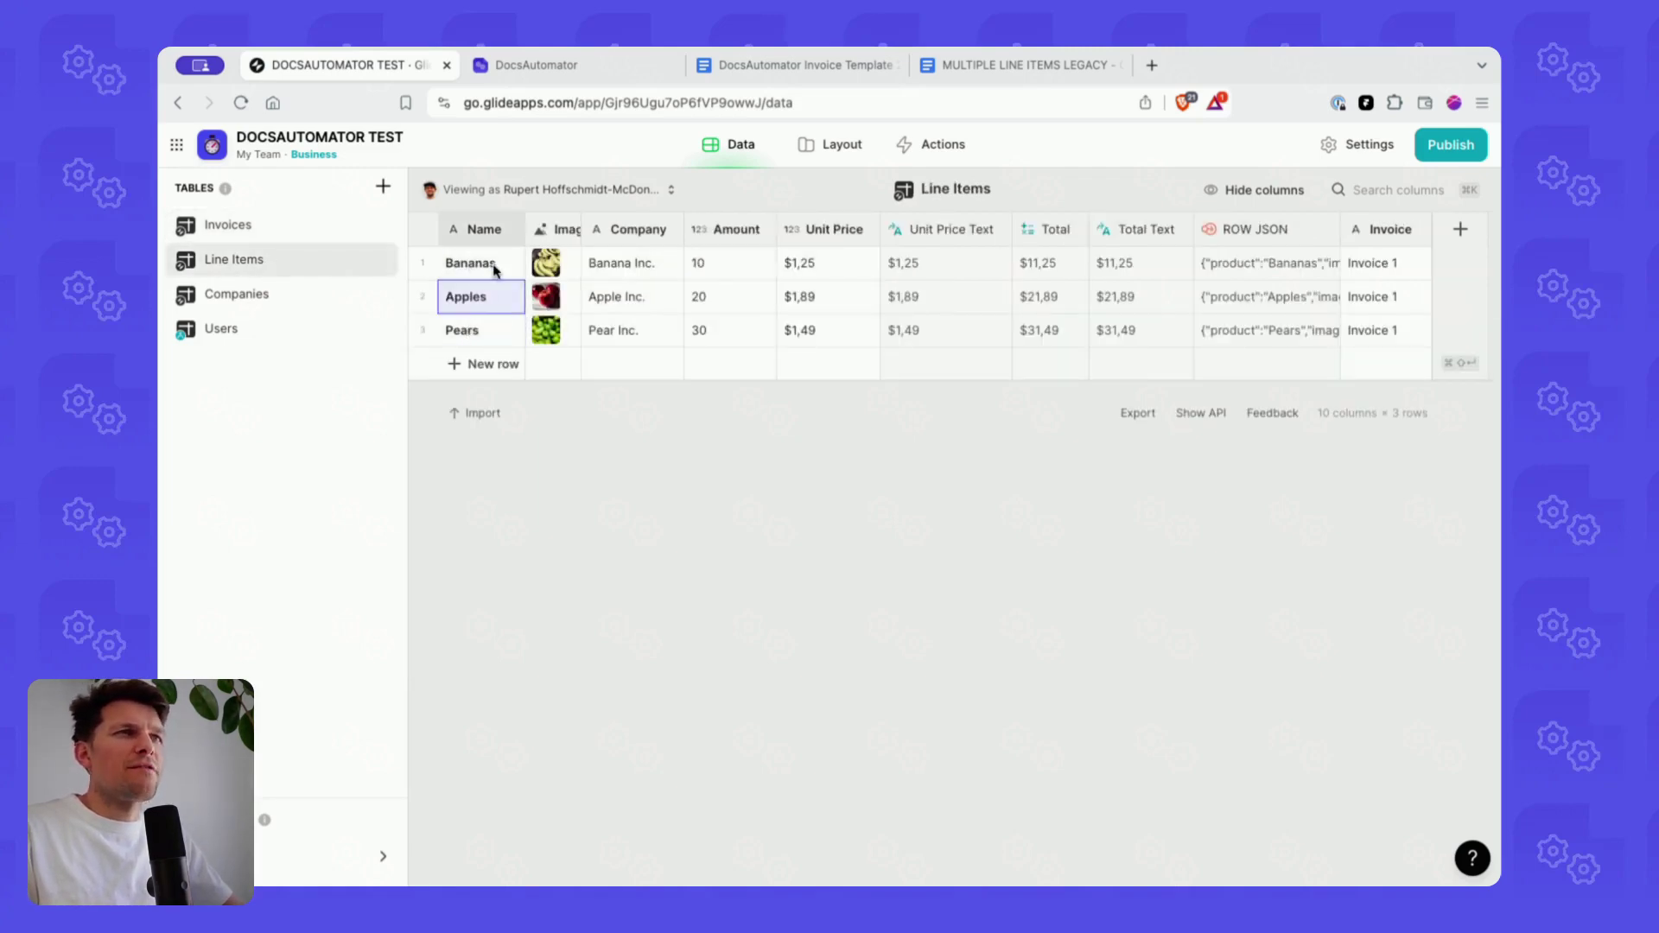
click(491, 264)
click(484, 296)
click(481, 330)
click(709, 298)
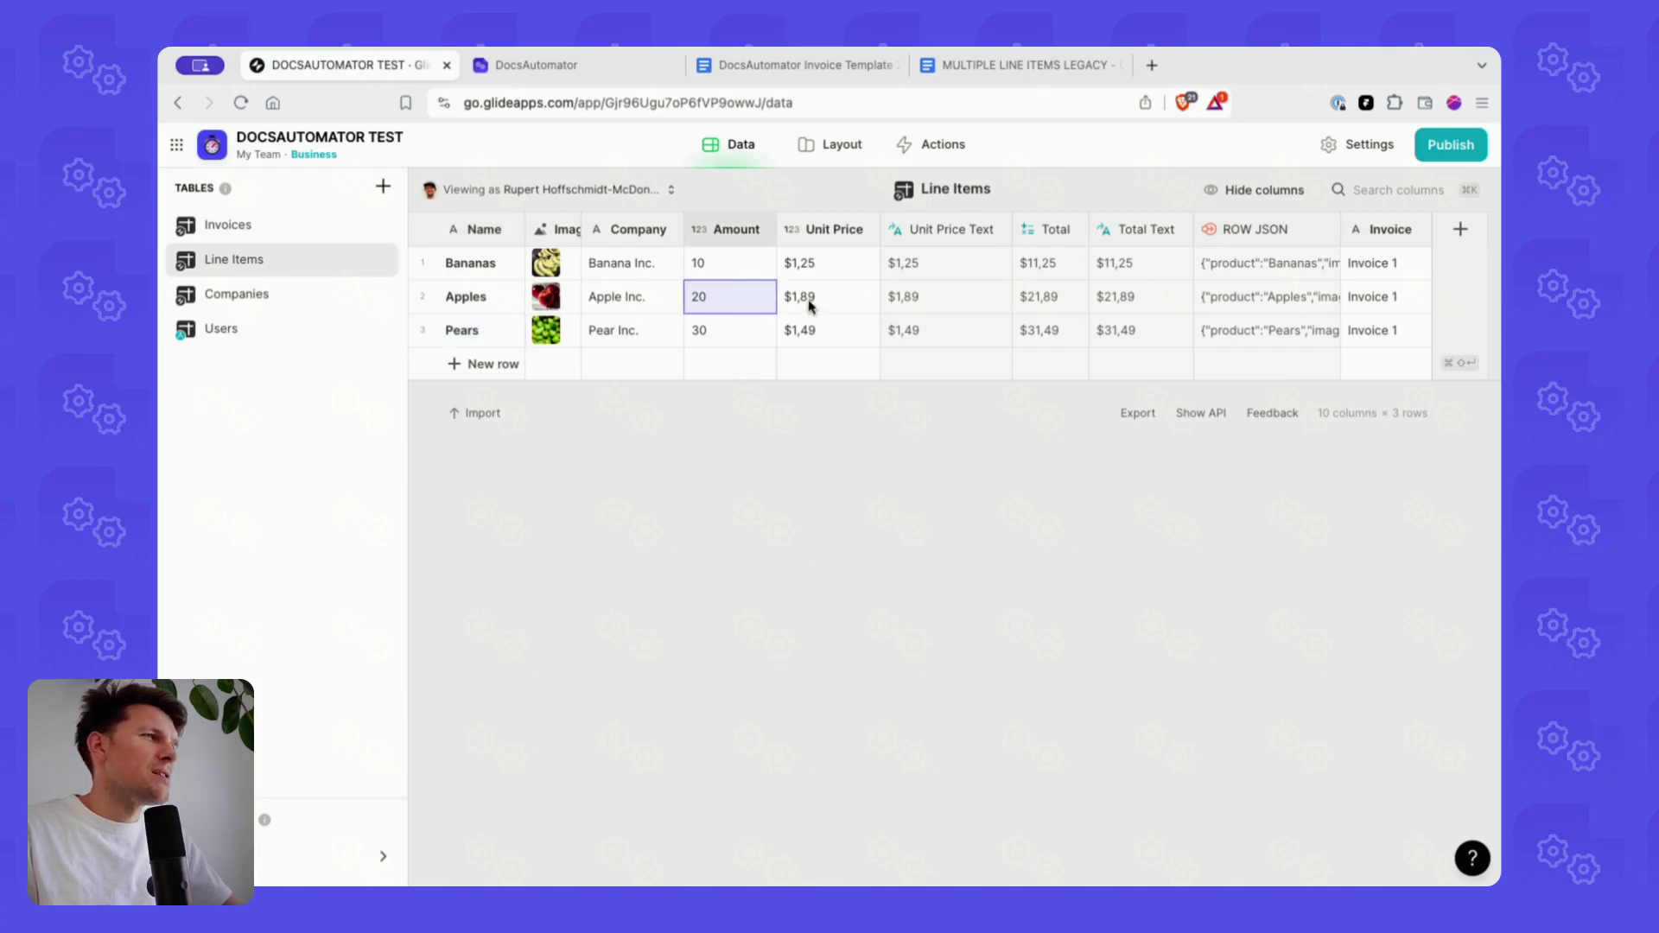
- Widen the ROW JSON column and read each row's JSON value
double_click(1255, 276)
click(1225, 298)
double_click(1341, 229)
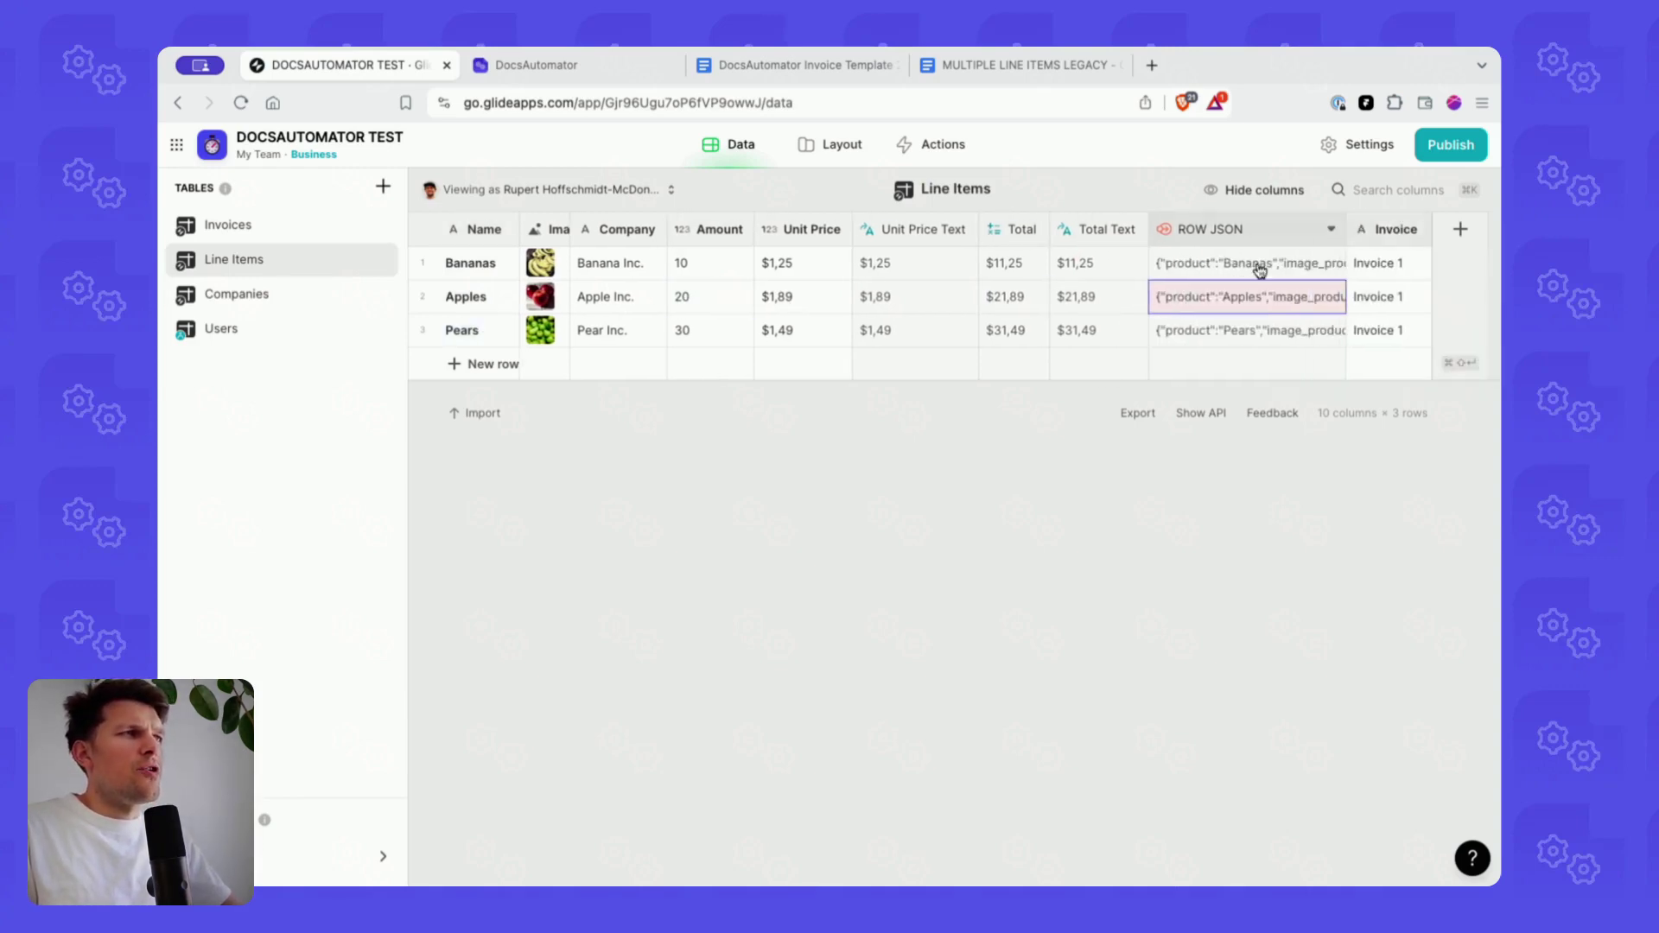
drag(1207, 269, 1208, 323)
click(1215, 295)
click(1212, 265)
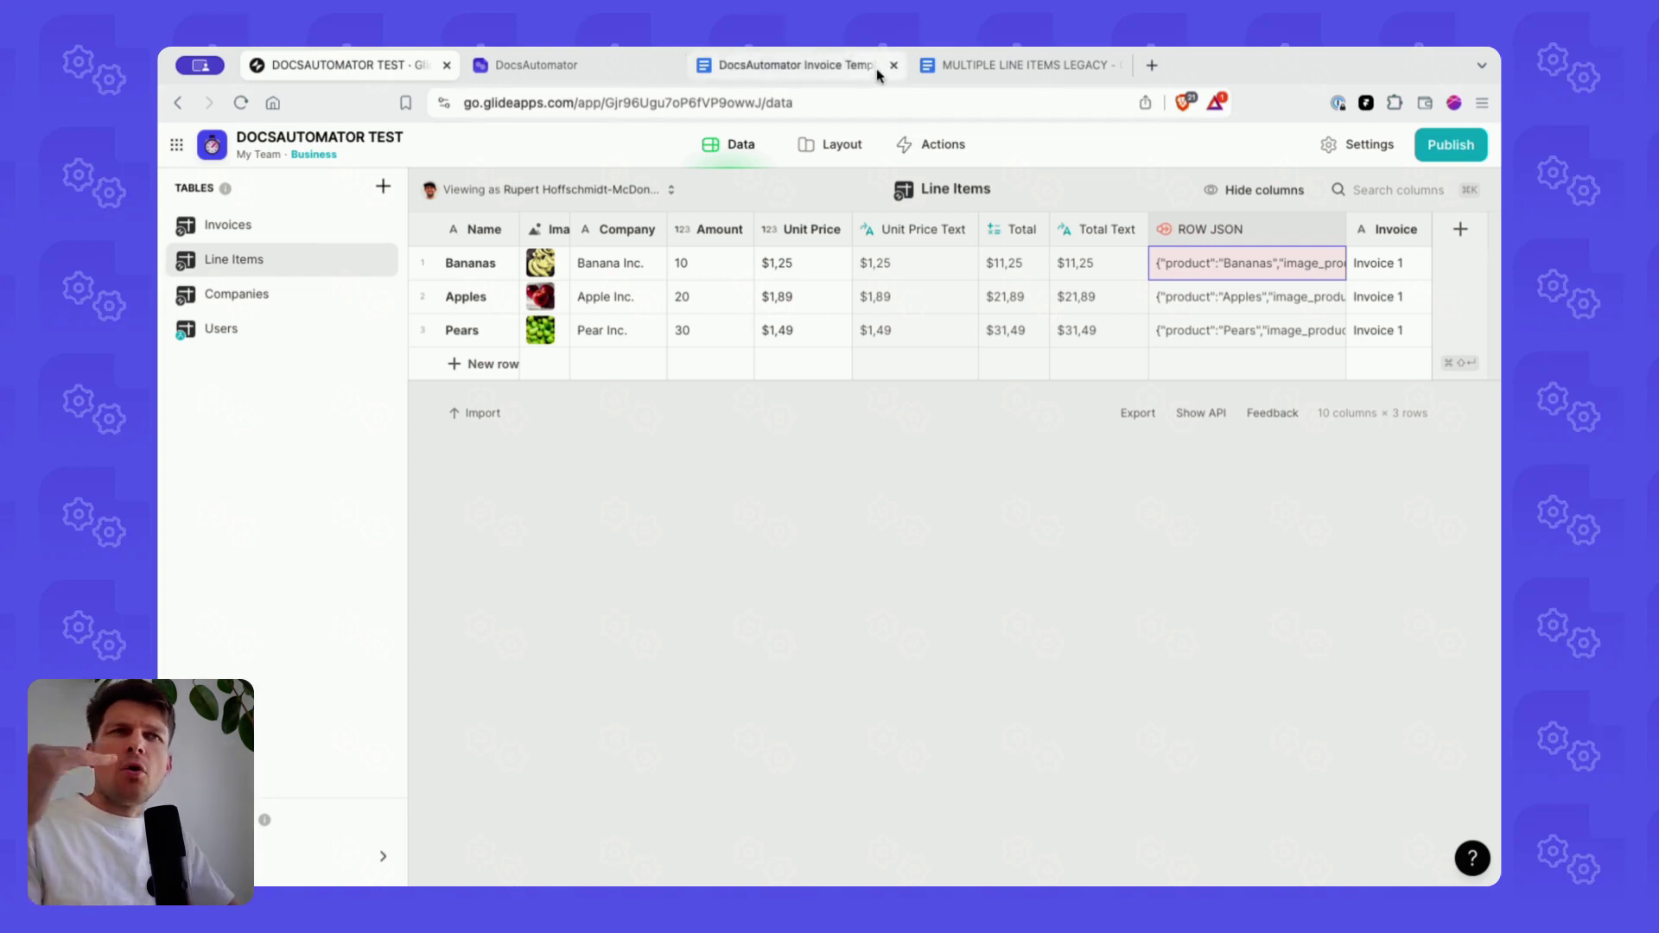
- Edit the ROW JSON column and delete its image_product value
click(1333, 229)
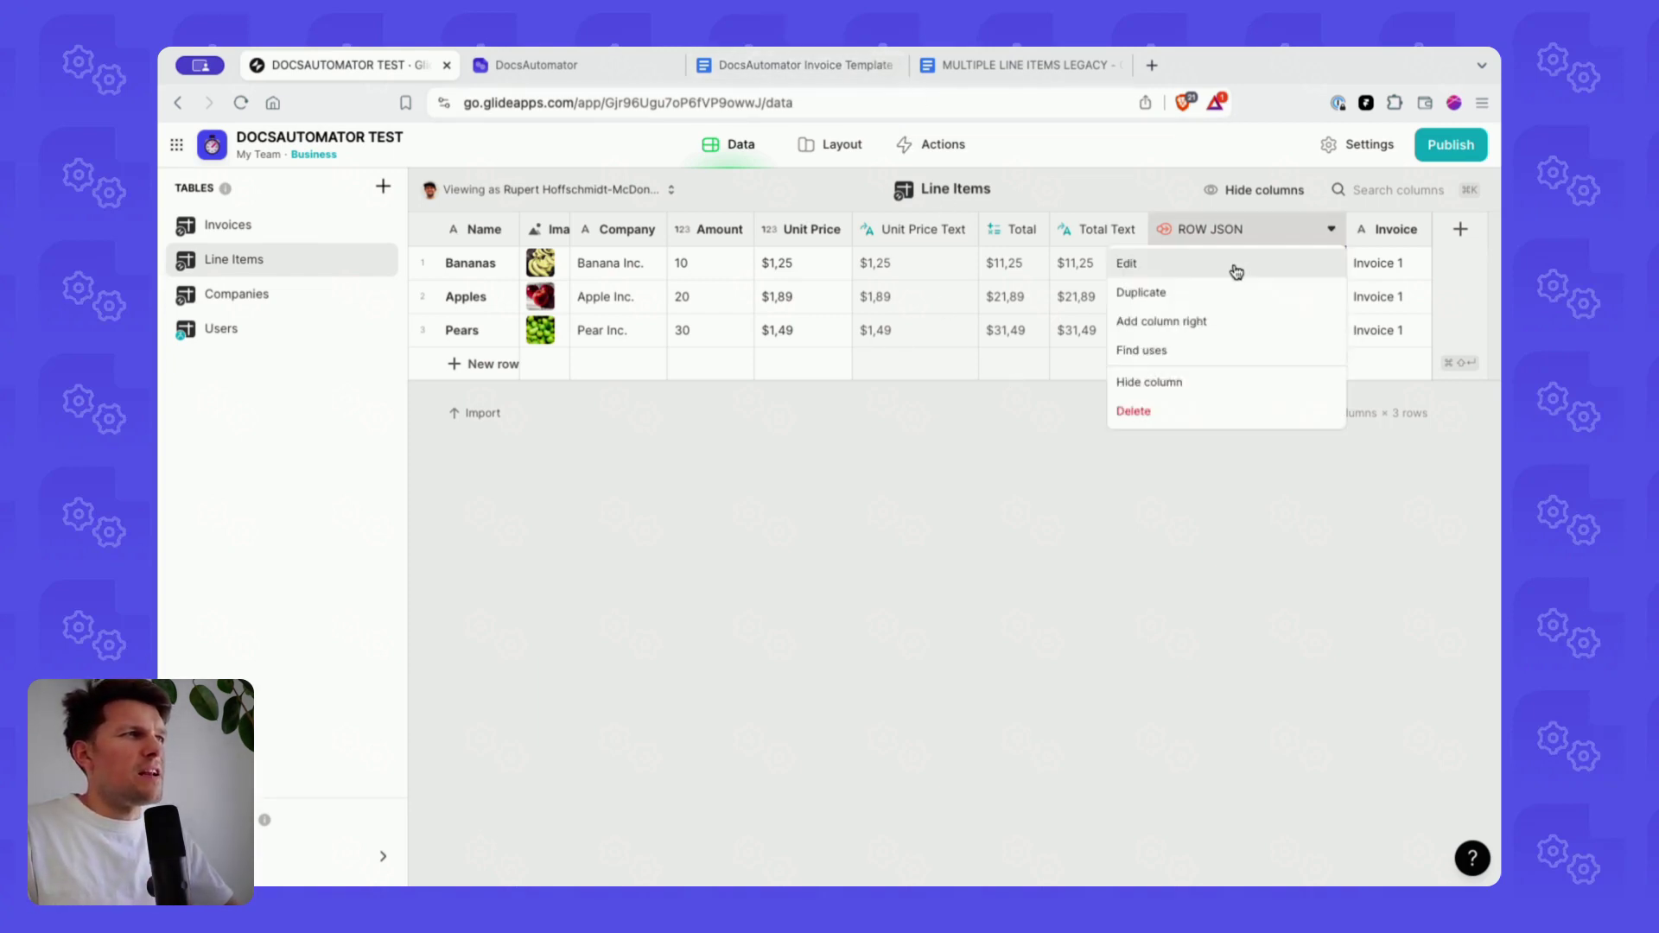
click(1186, 265)
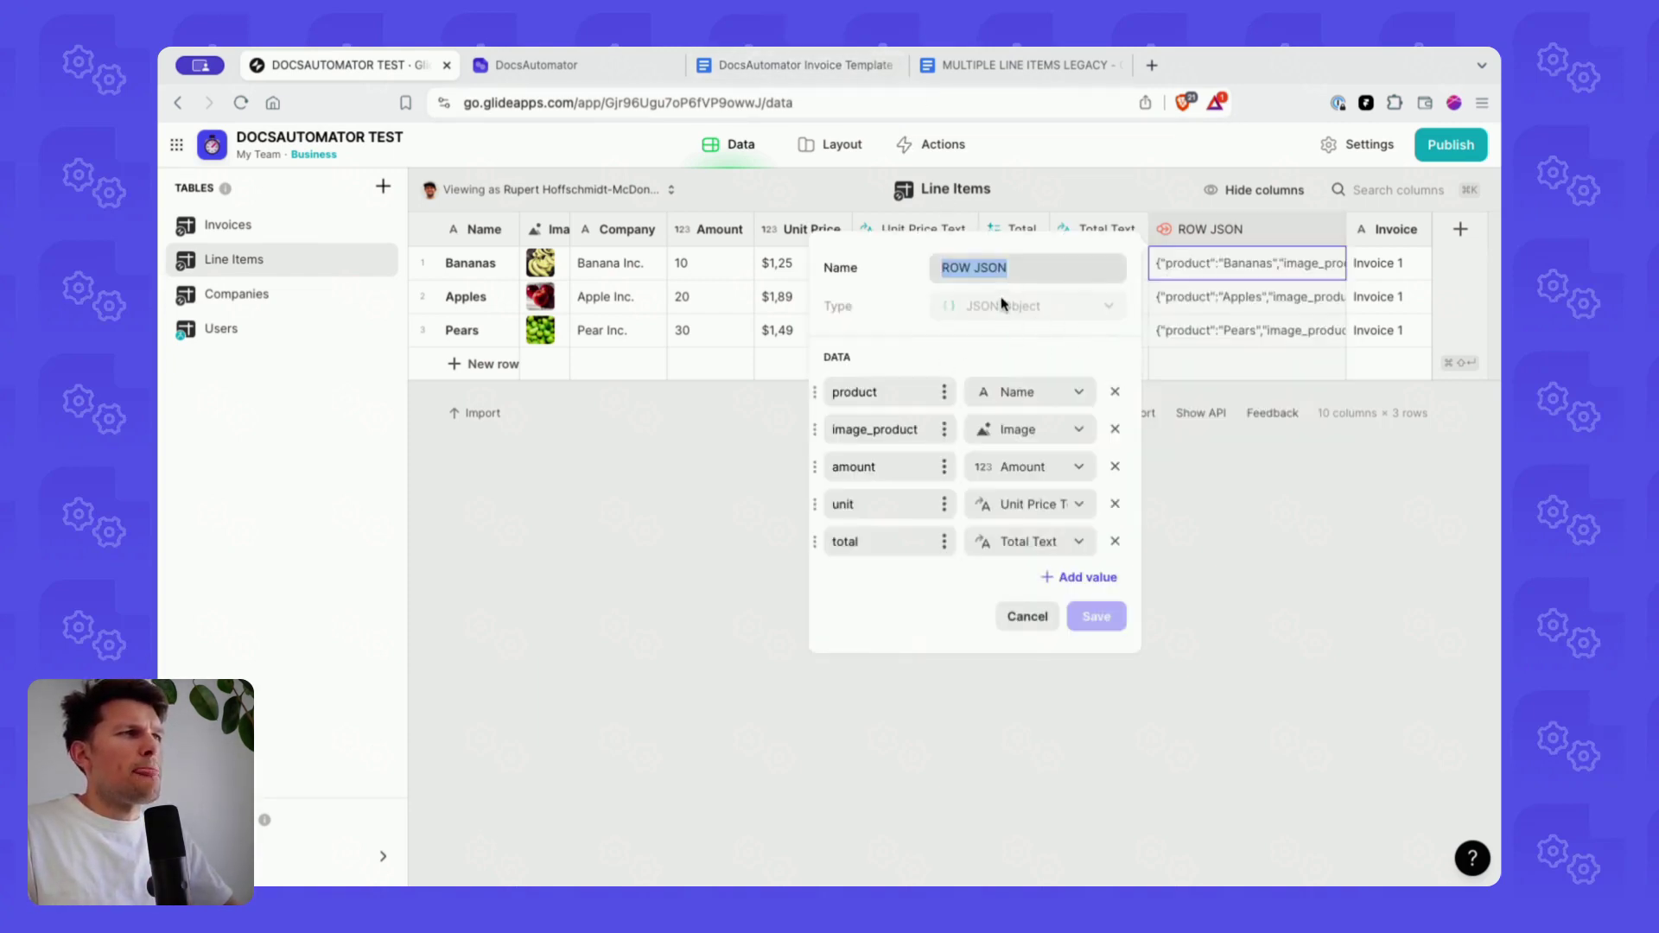
click(1114, 431)
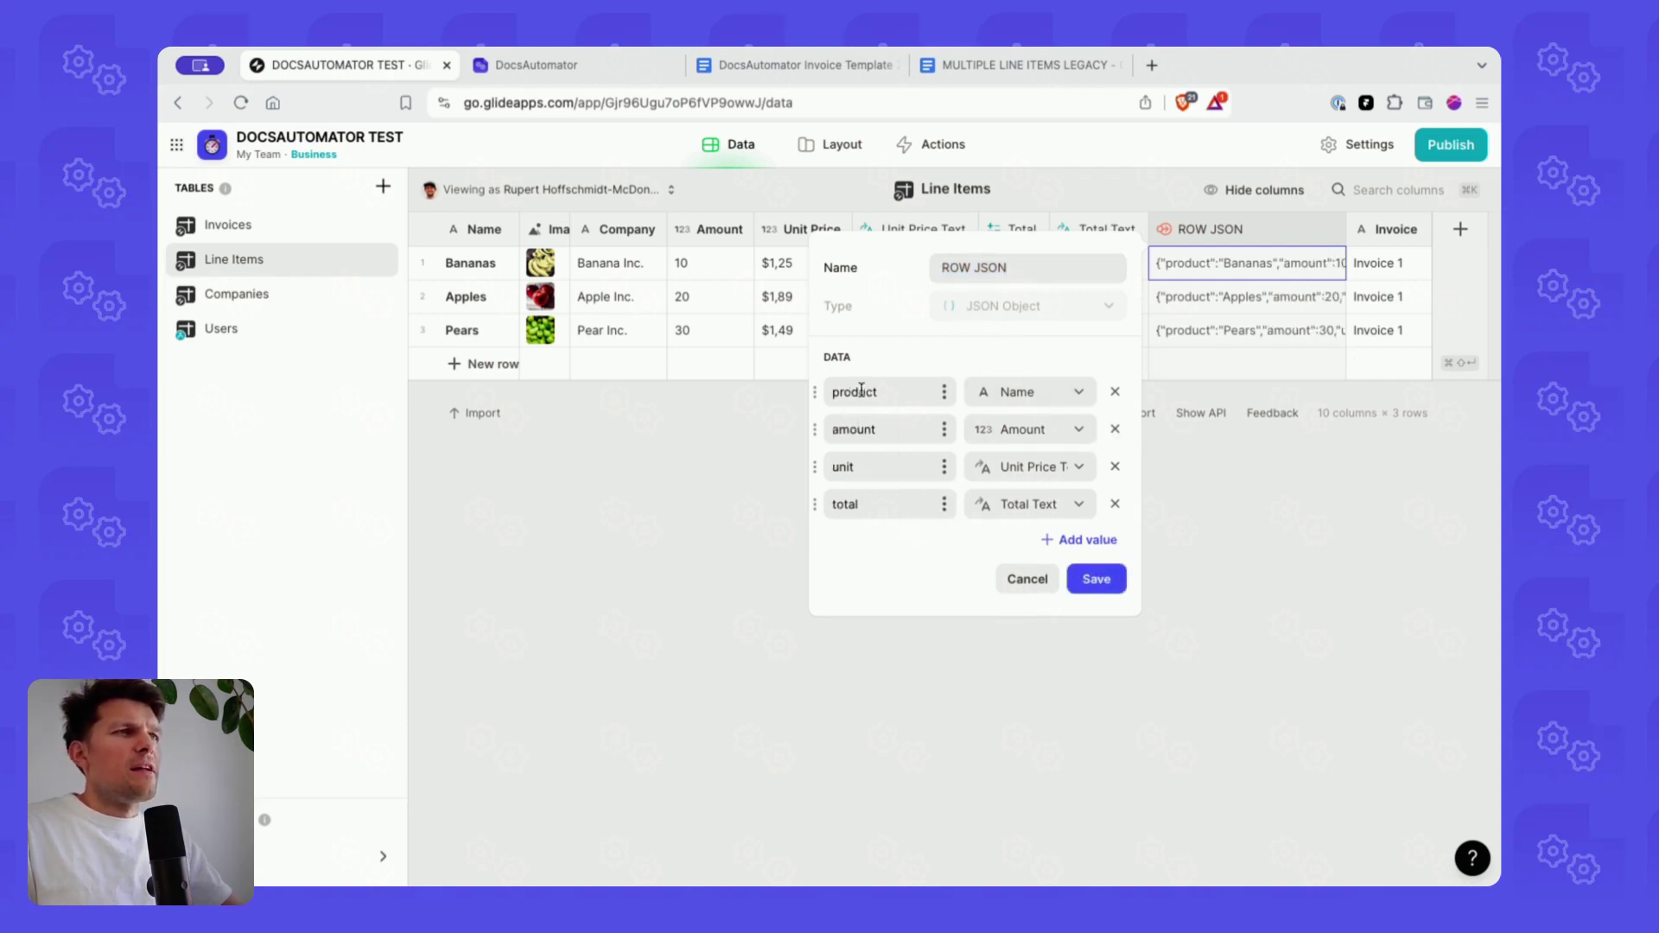
double_click(853, 430)
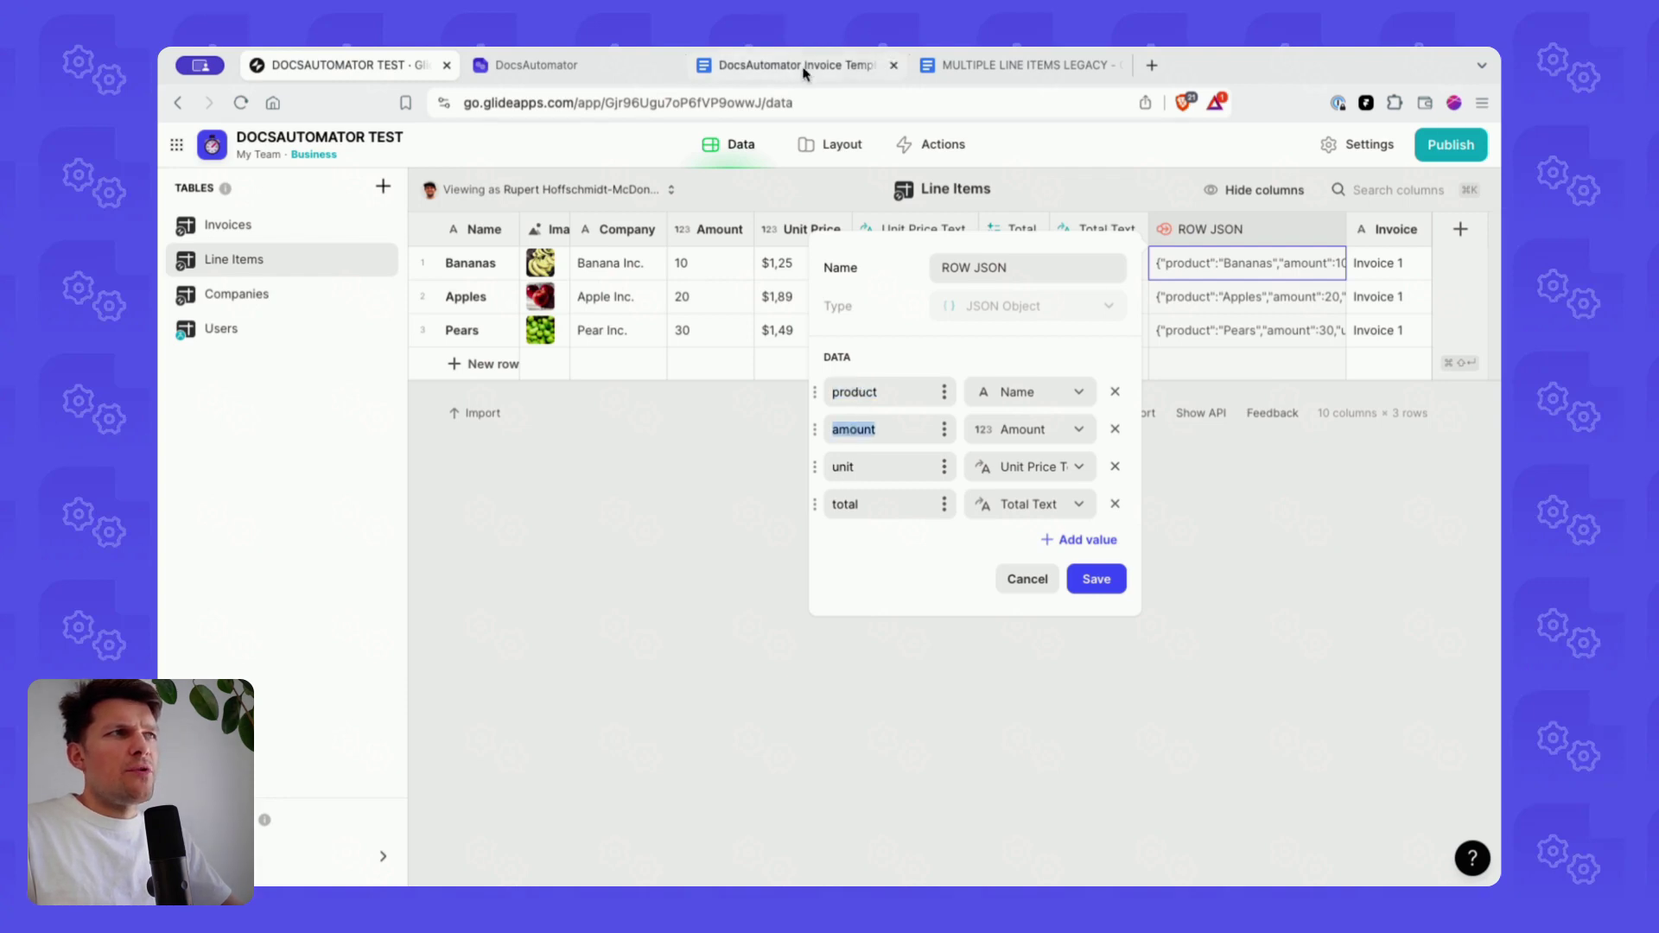
- Compare against the template's product, amount and unit placeholder names
click(767, 66)
scroll(768, 575, down, 2)
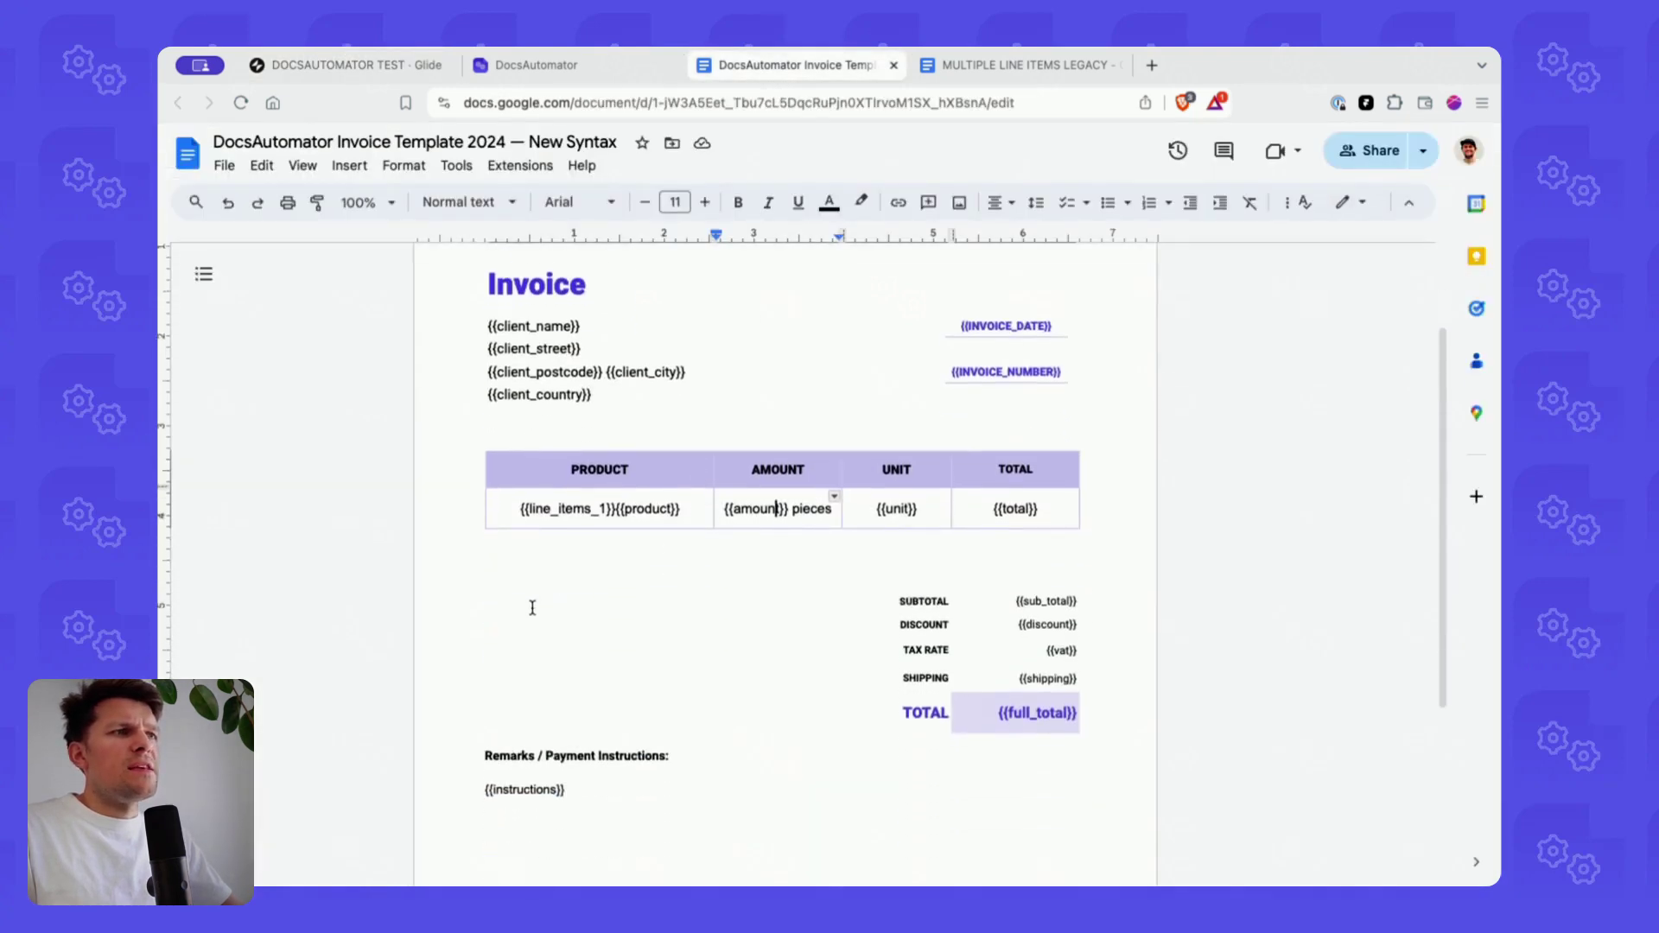
click(660, 508)
double_click(639, 508)
double_click(756, 509)
double_click(902, 507)
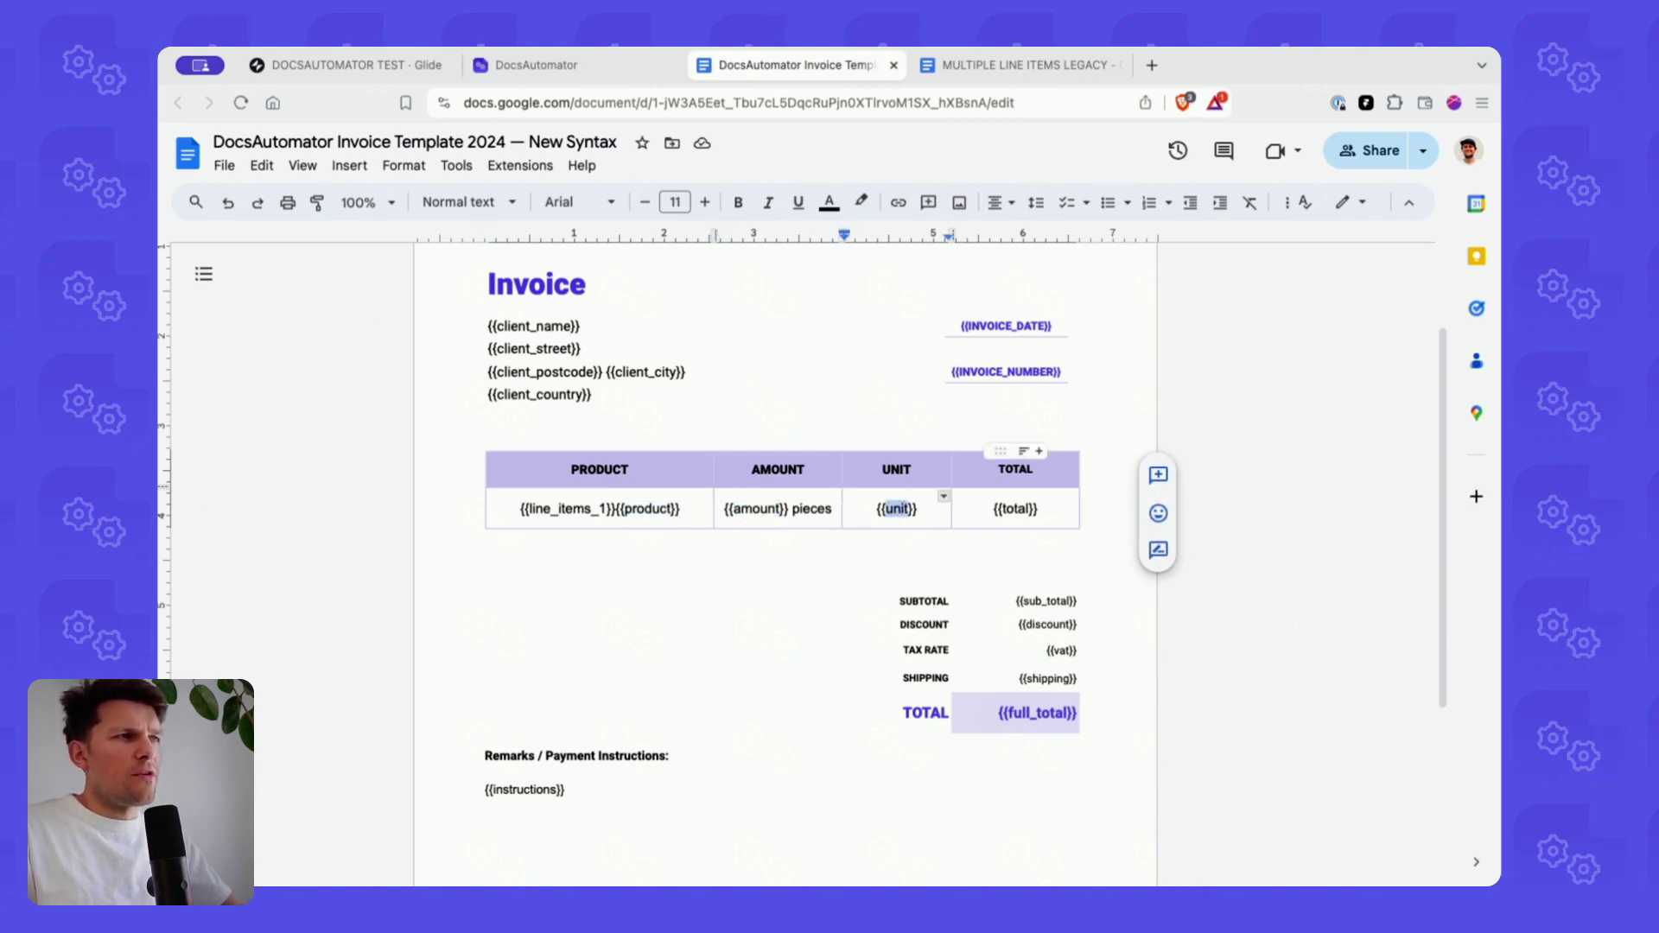
- Confirm the amount, unit and product (Name) keys and save the ROW JSON column
click(345, 64)
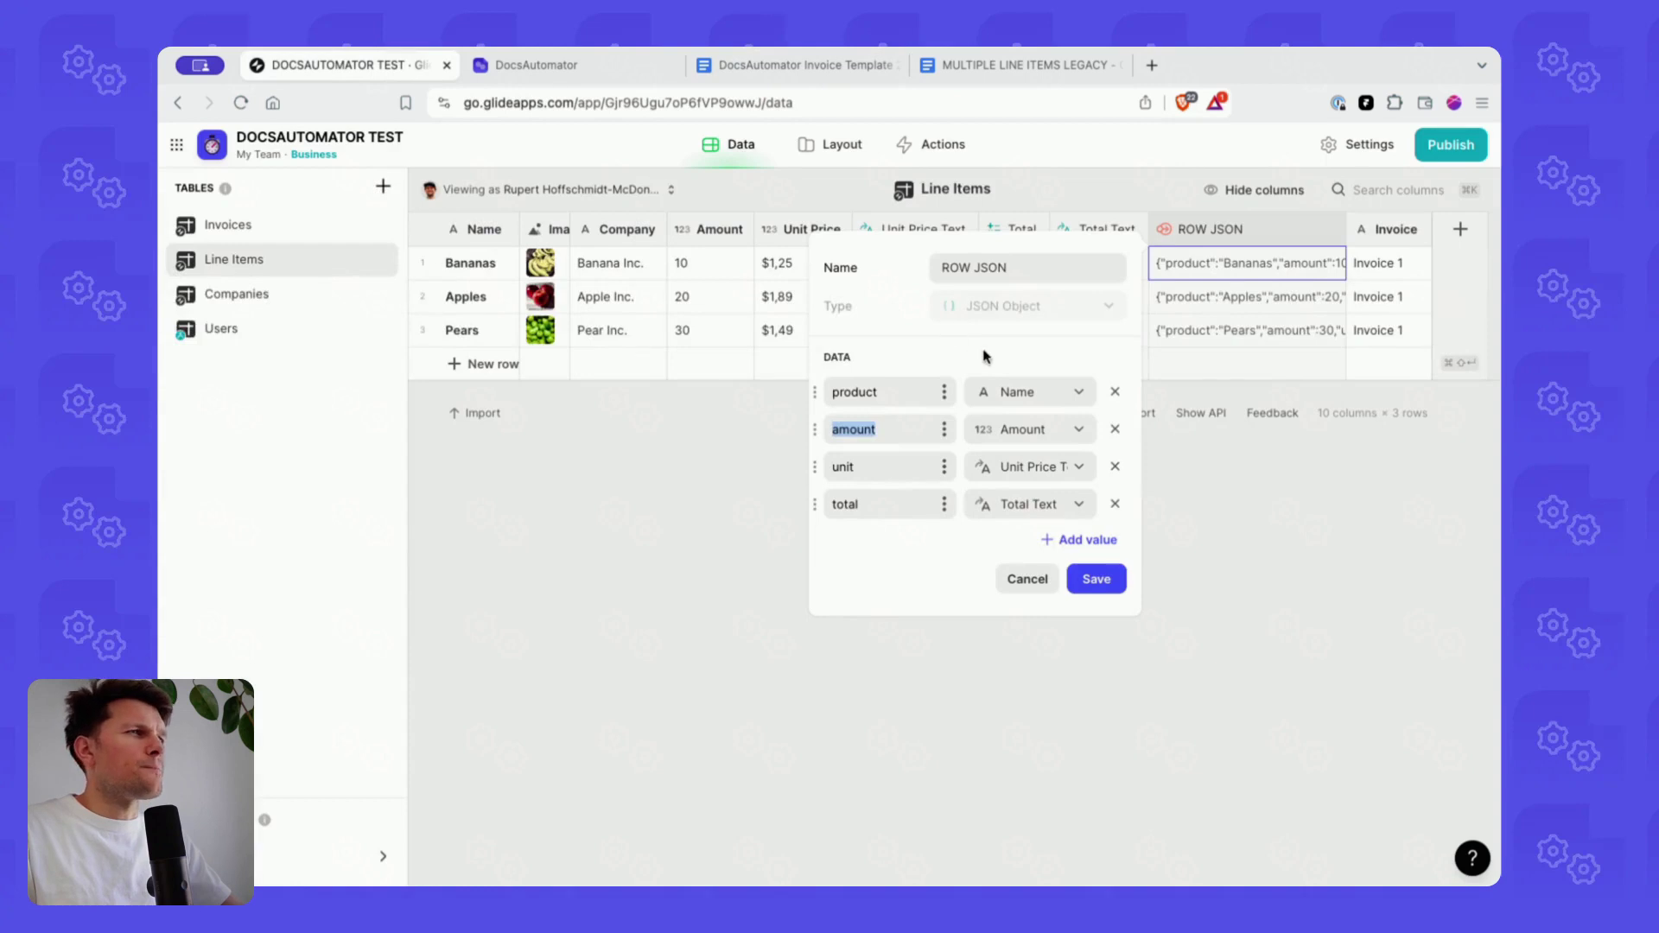
double_click(868, 427)
click(849, 466)
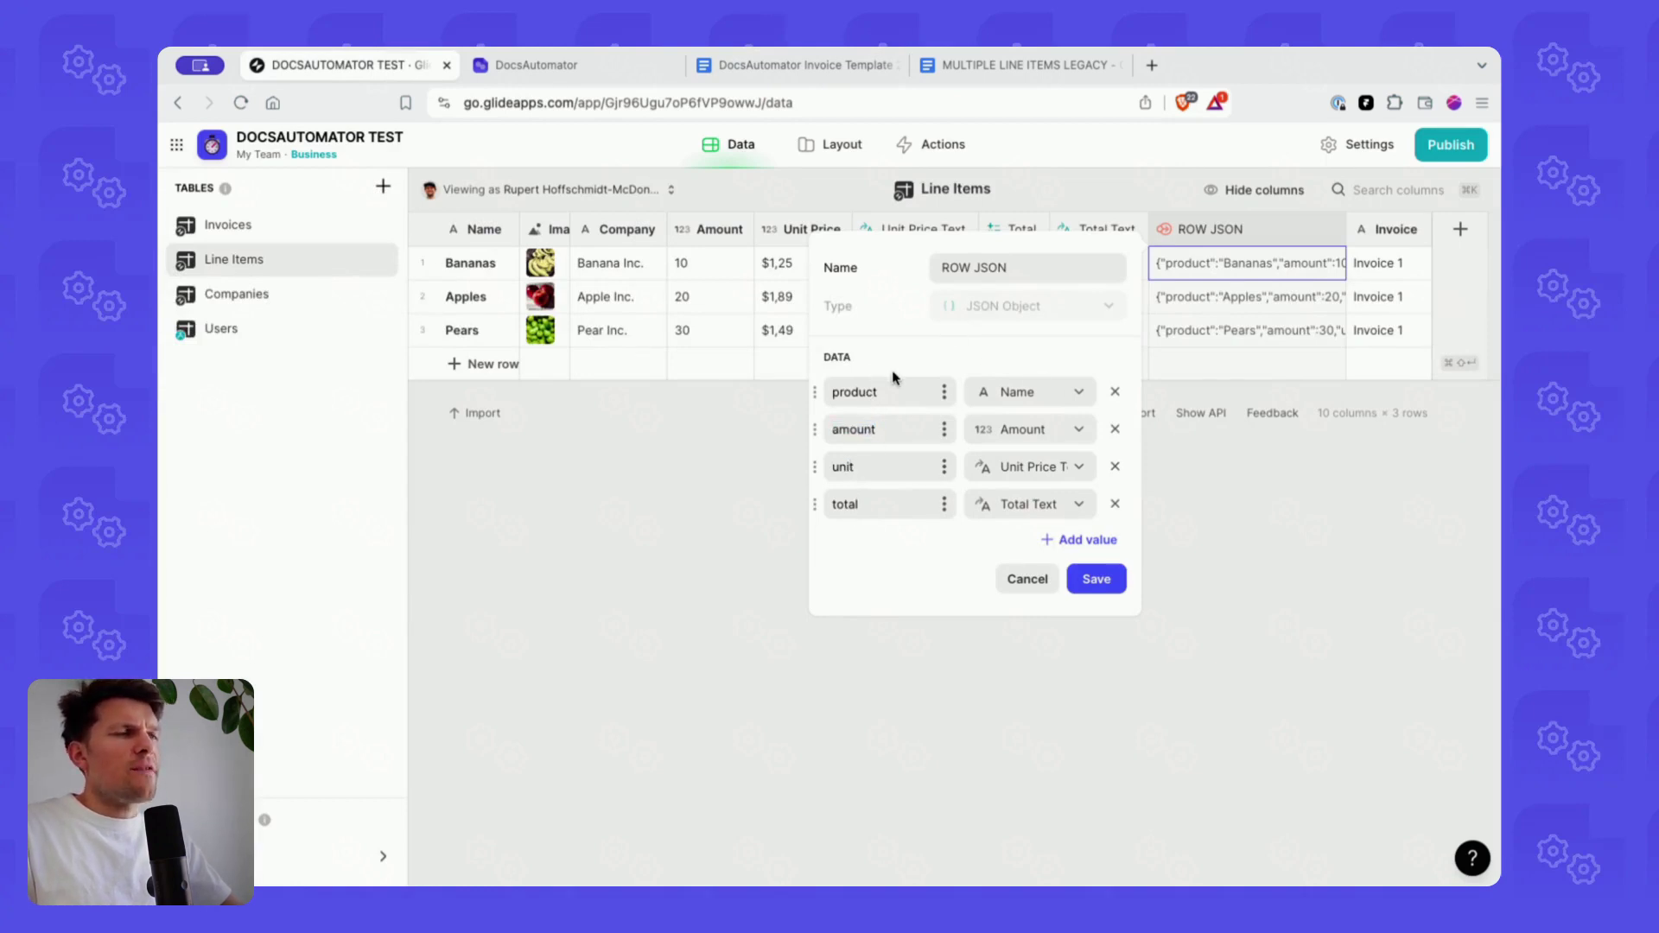
click(1015, 390)
click(1061, 390)
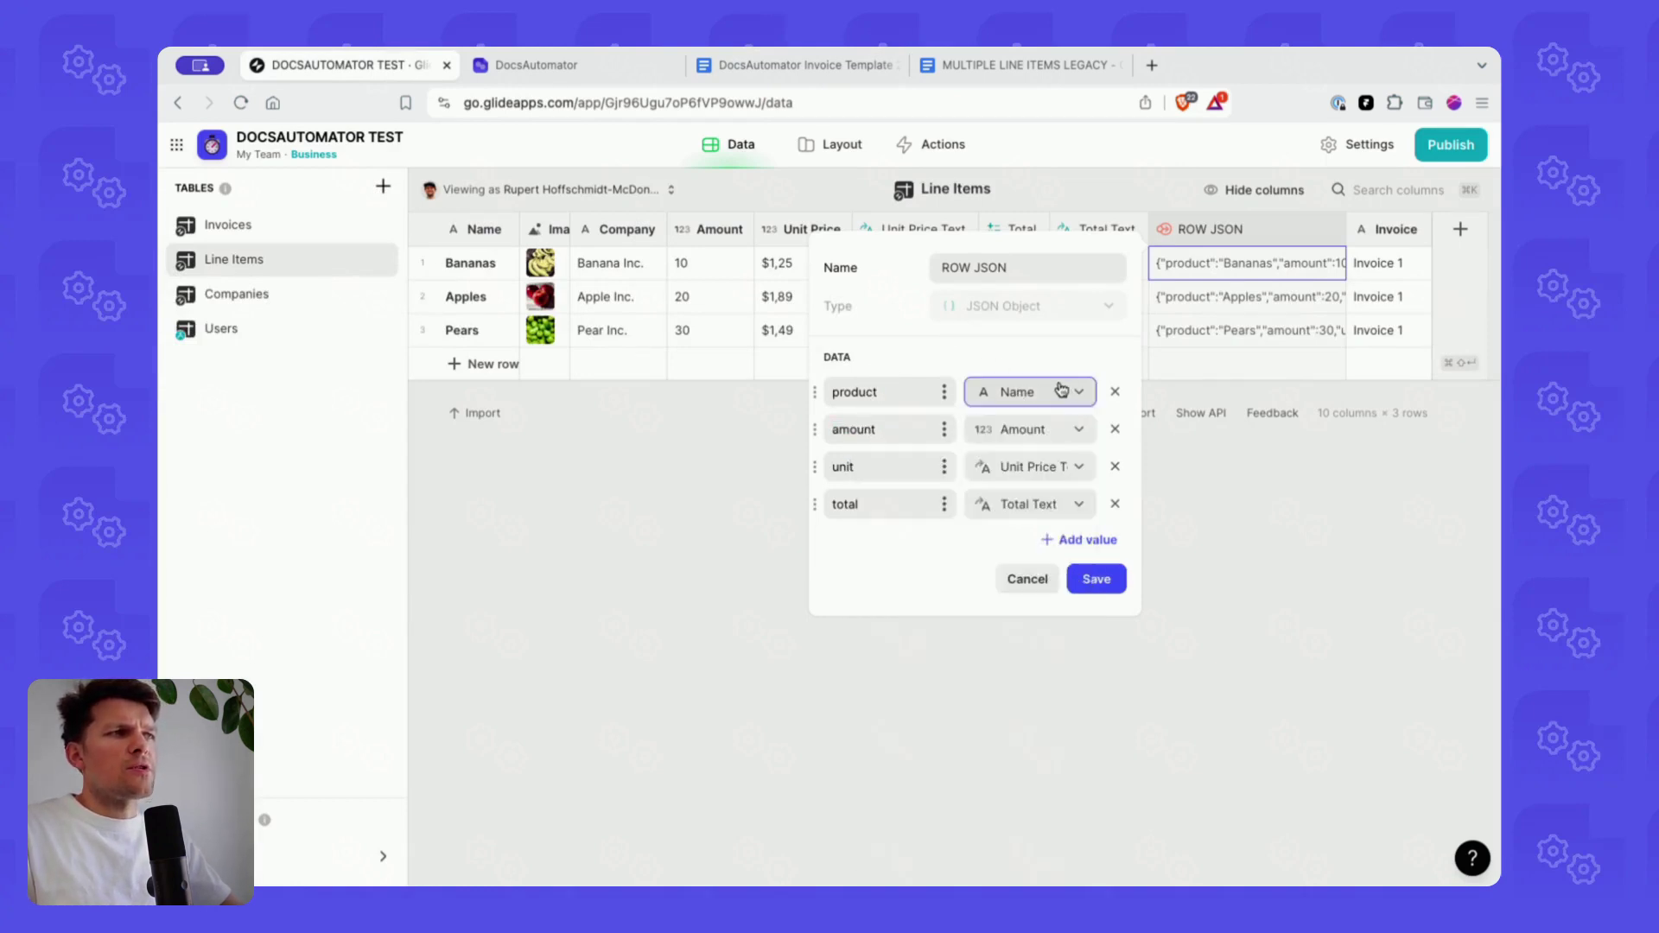
click(1095, 579)
- Expand the Bananas ROW JSON to verify only product, amount, unit and total remain
click(1166, 262)
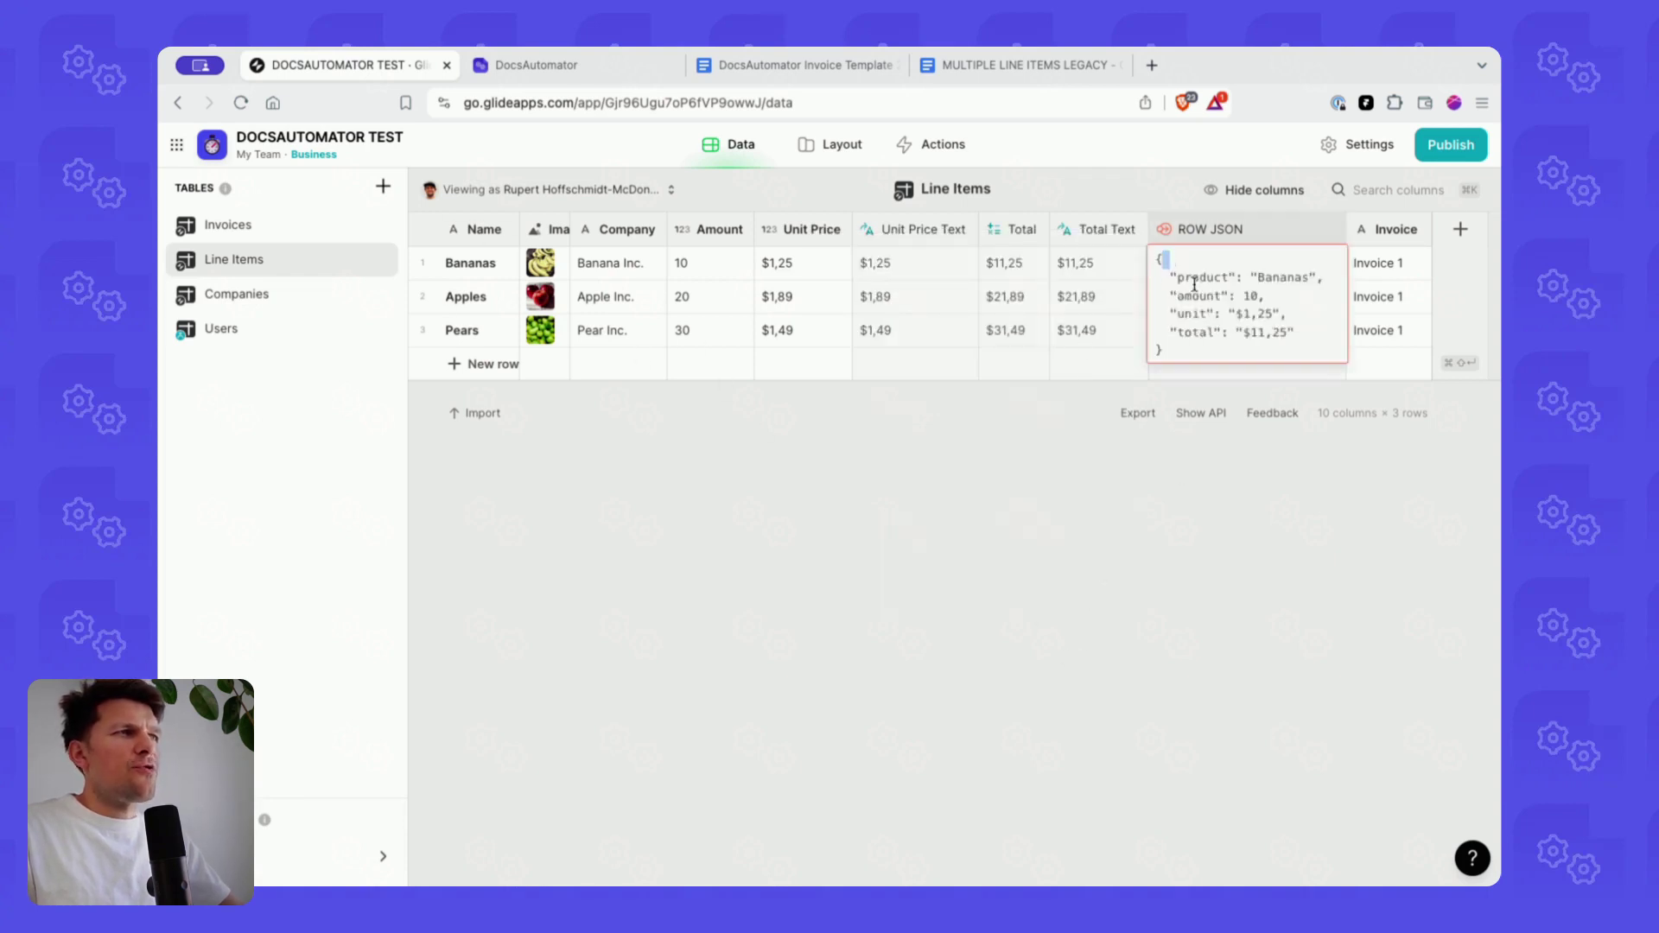
drag(1190, 355, 1150, 267)
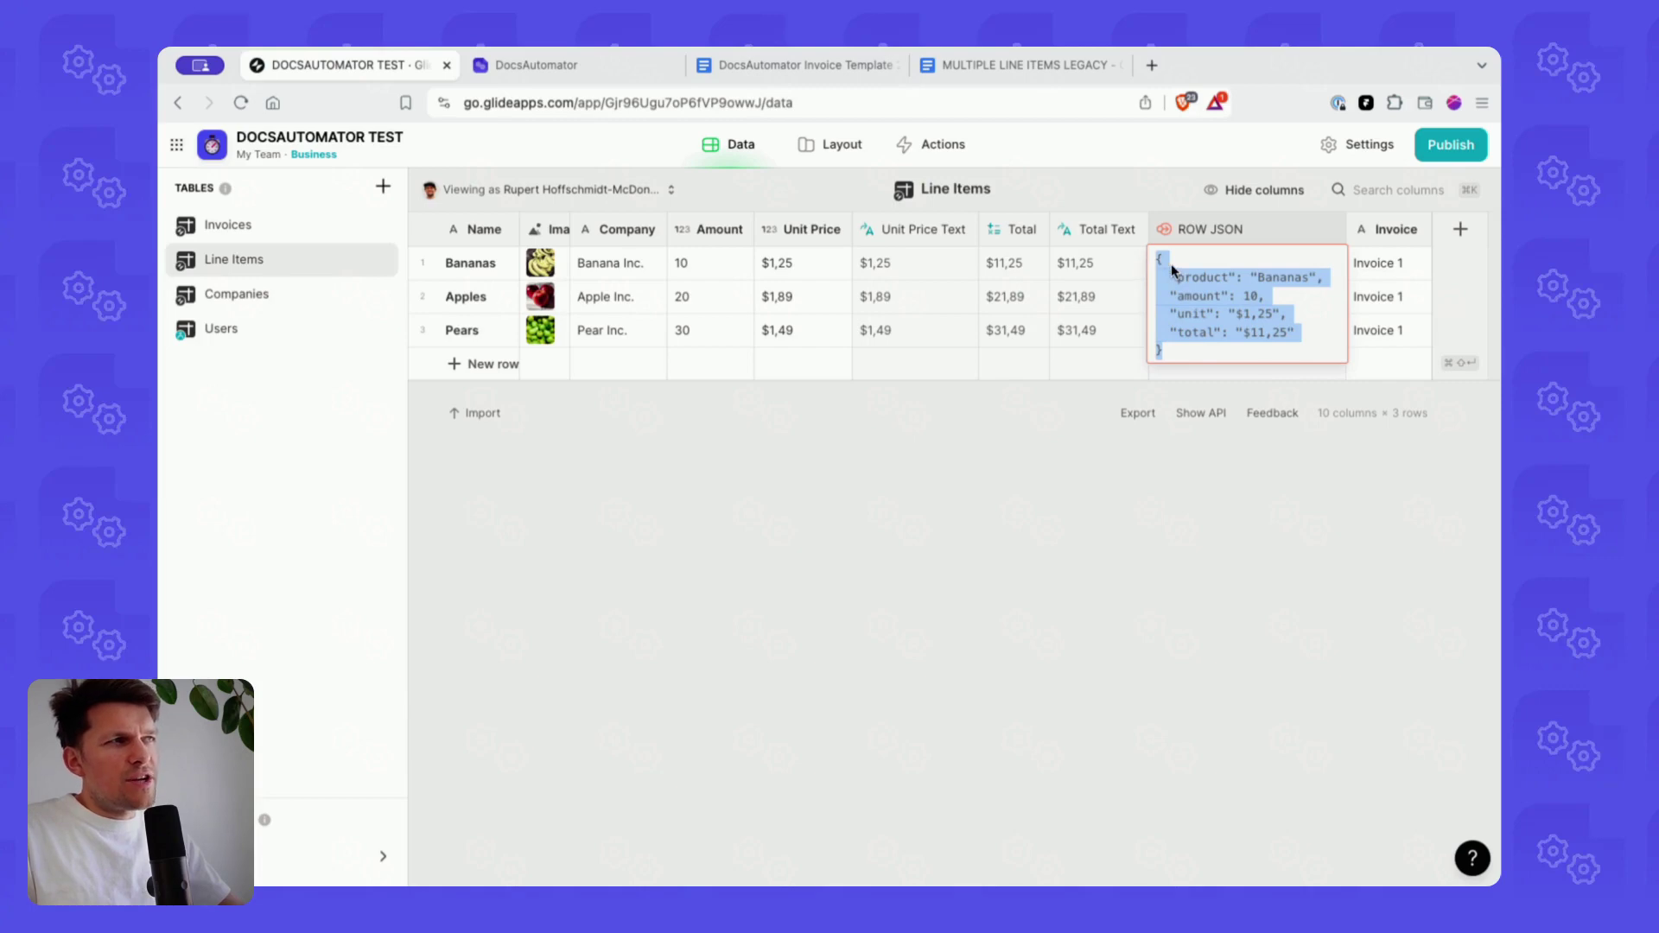
click(1183, 335)
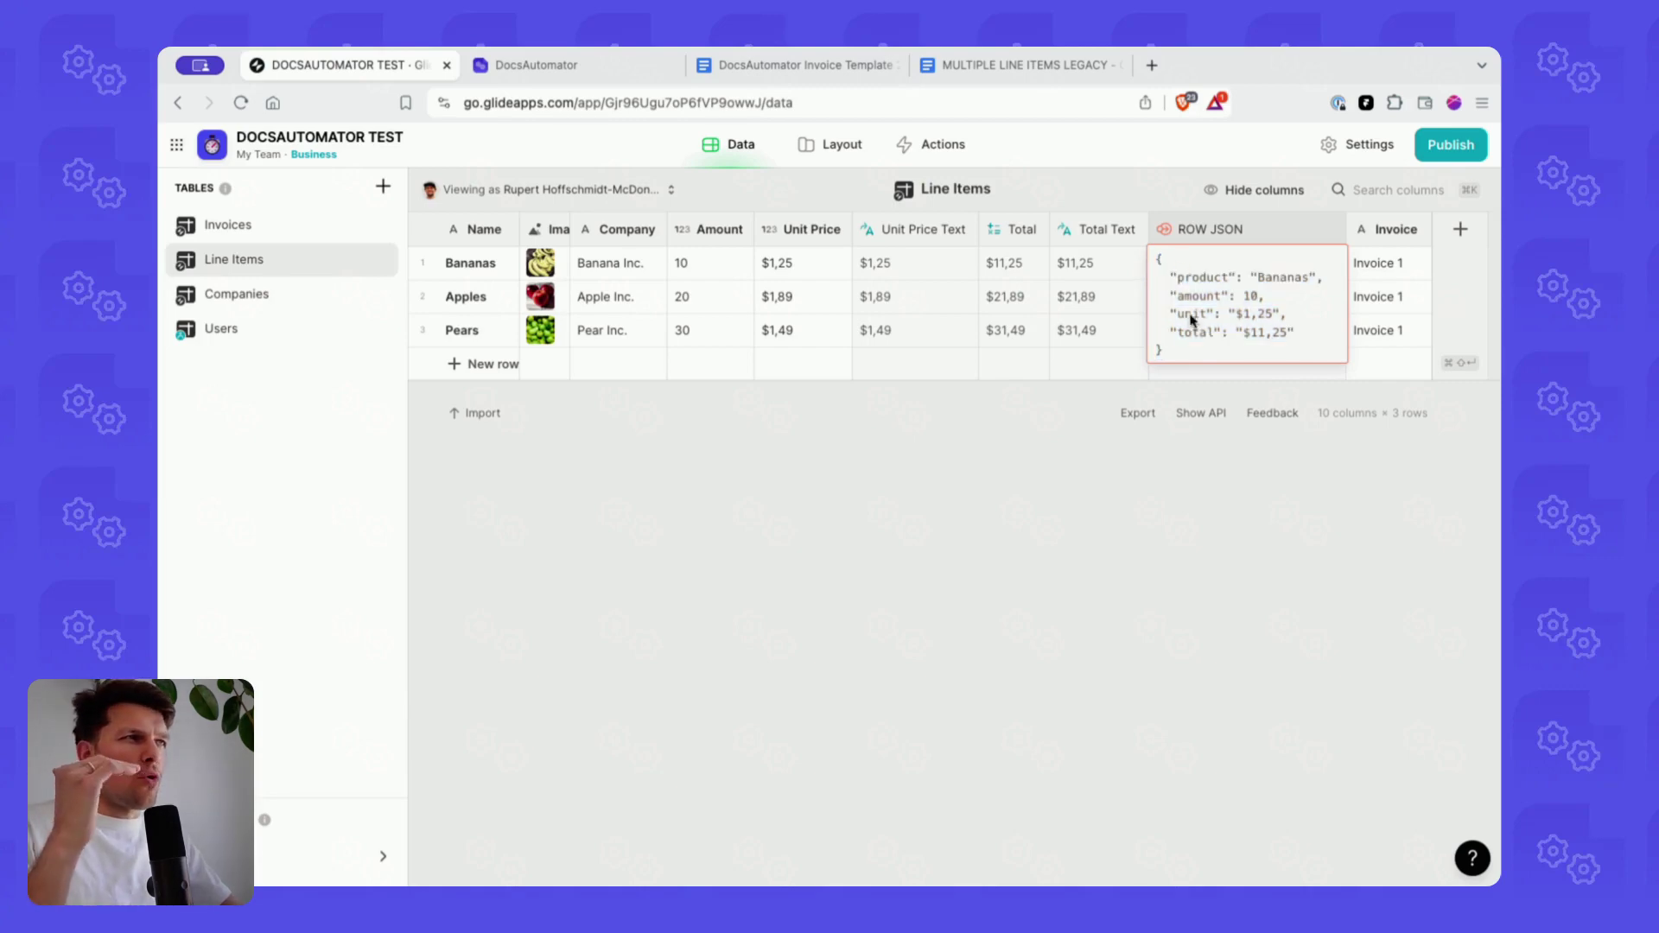
key(Escape)
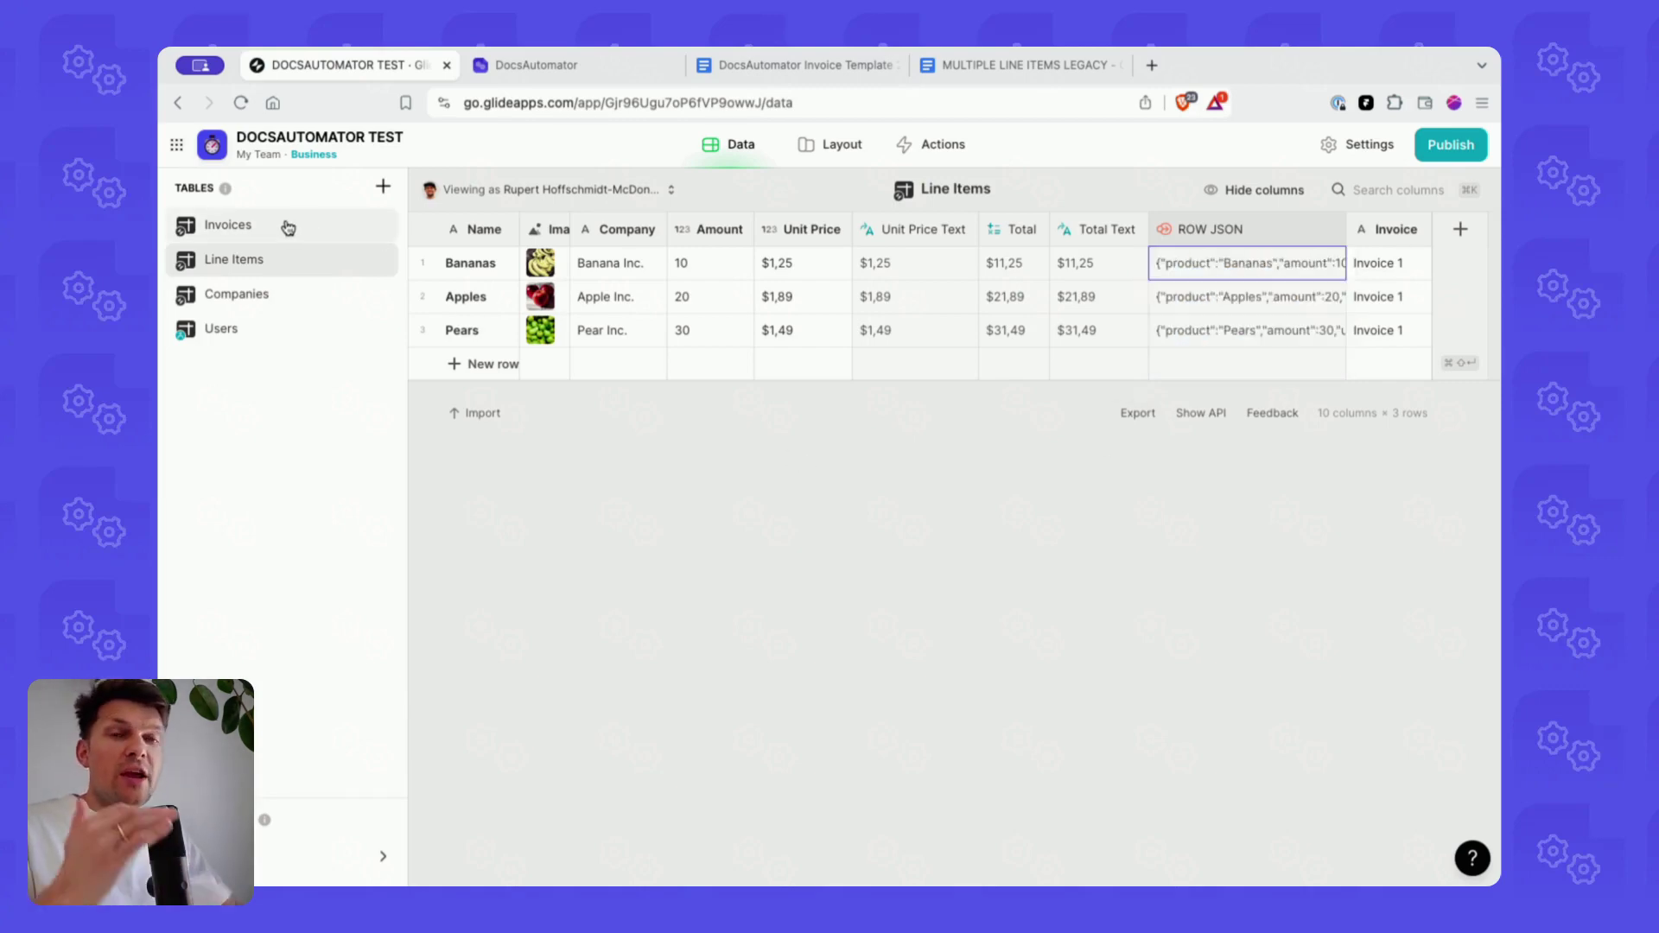
- Check Invoice 1's Line items joined list and open the Bananas line item details
click(288, 228)
scroll(910, 279, right, 2)
scroll(910, 279, right, 10)
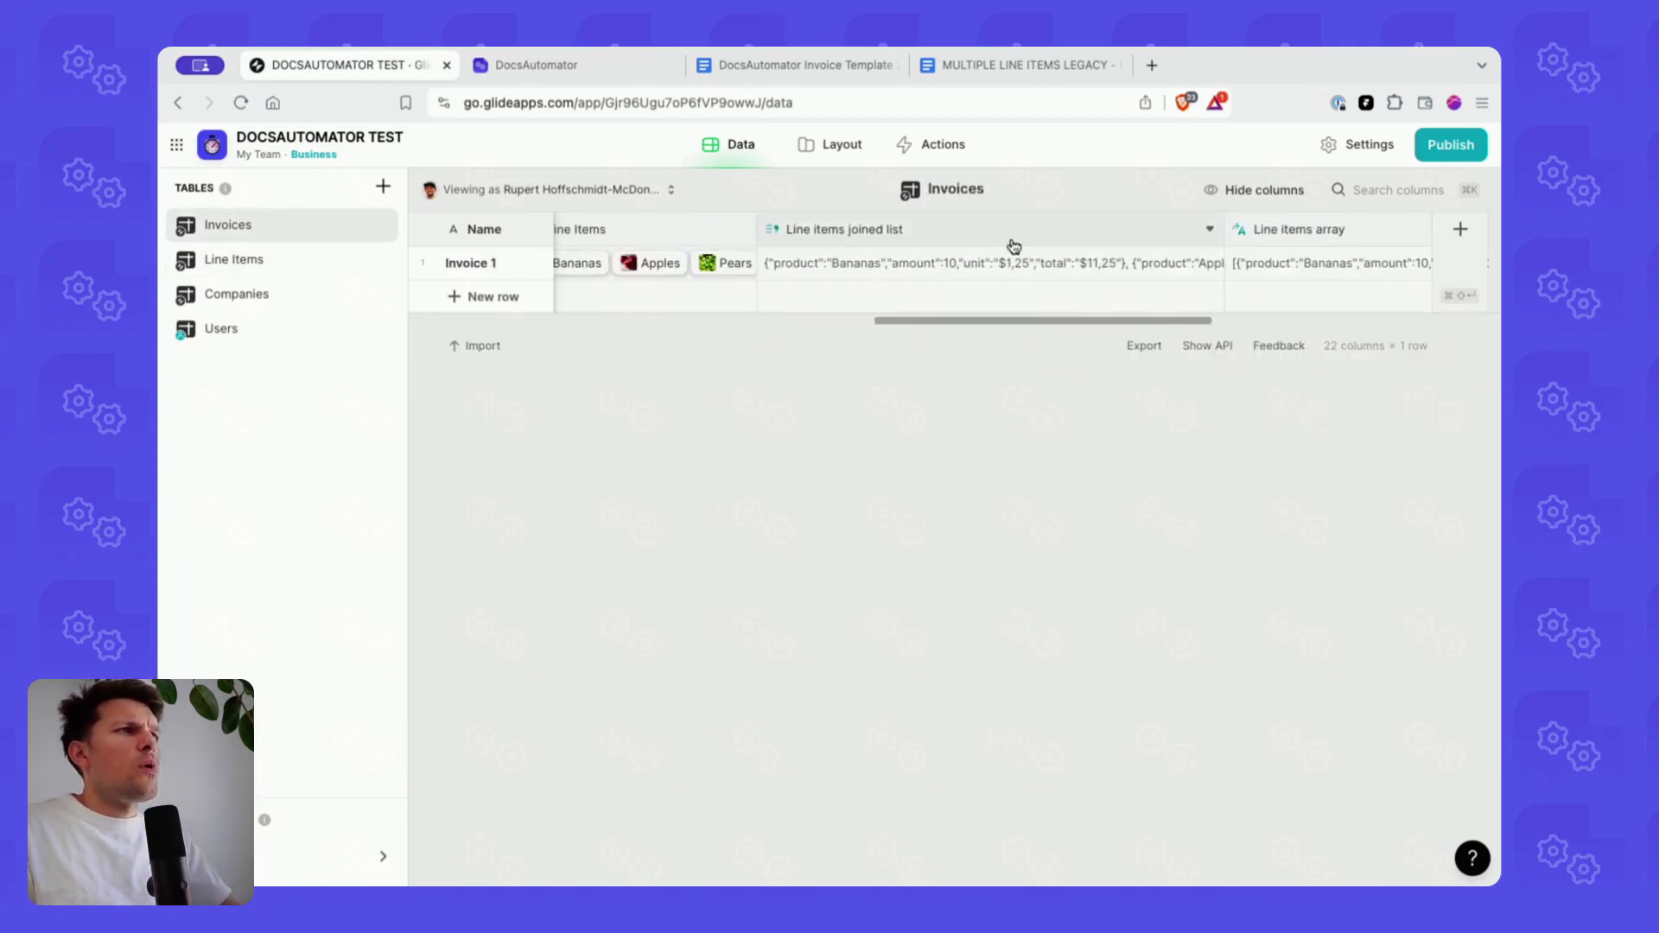
click(860, 261)
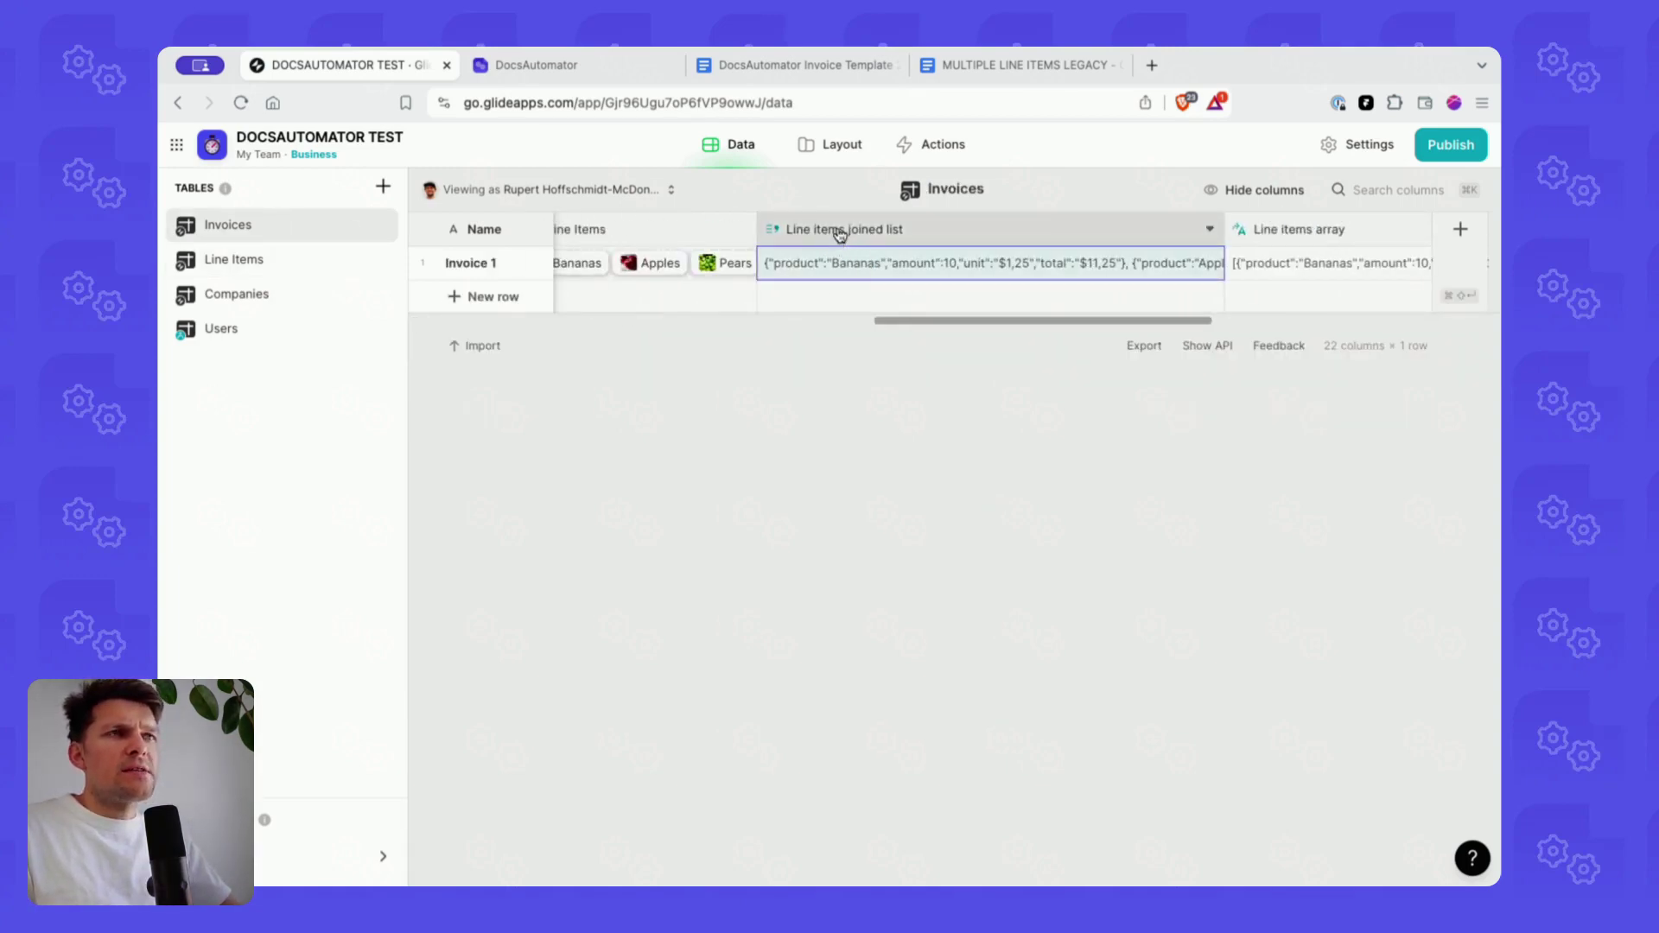
scroll(821, 247, left, 1)
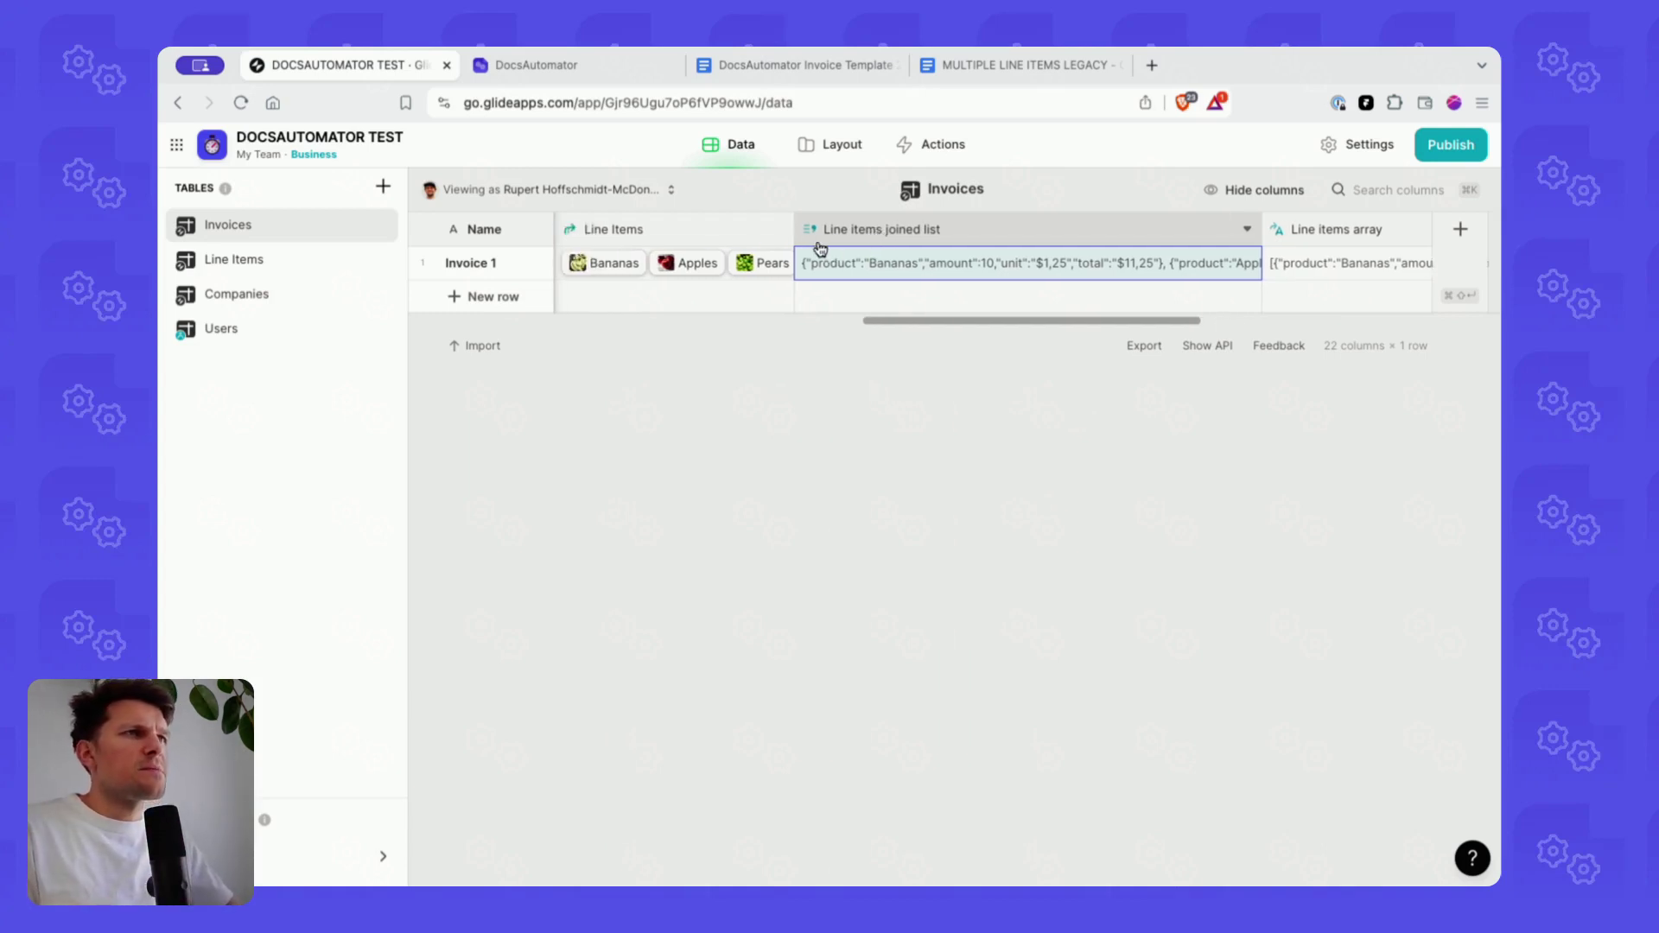
scroll(815, 249, left, 3)
click(821, 268)
click(821, 268)
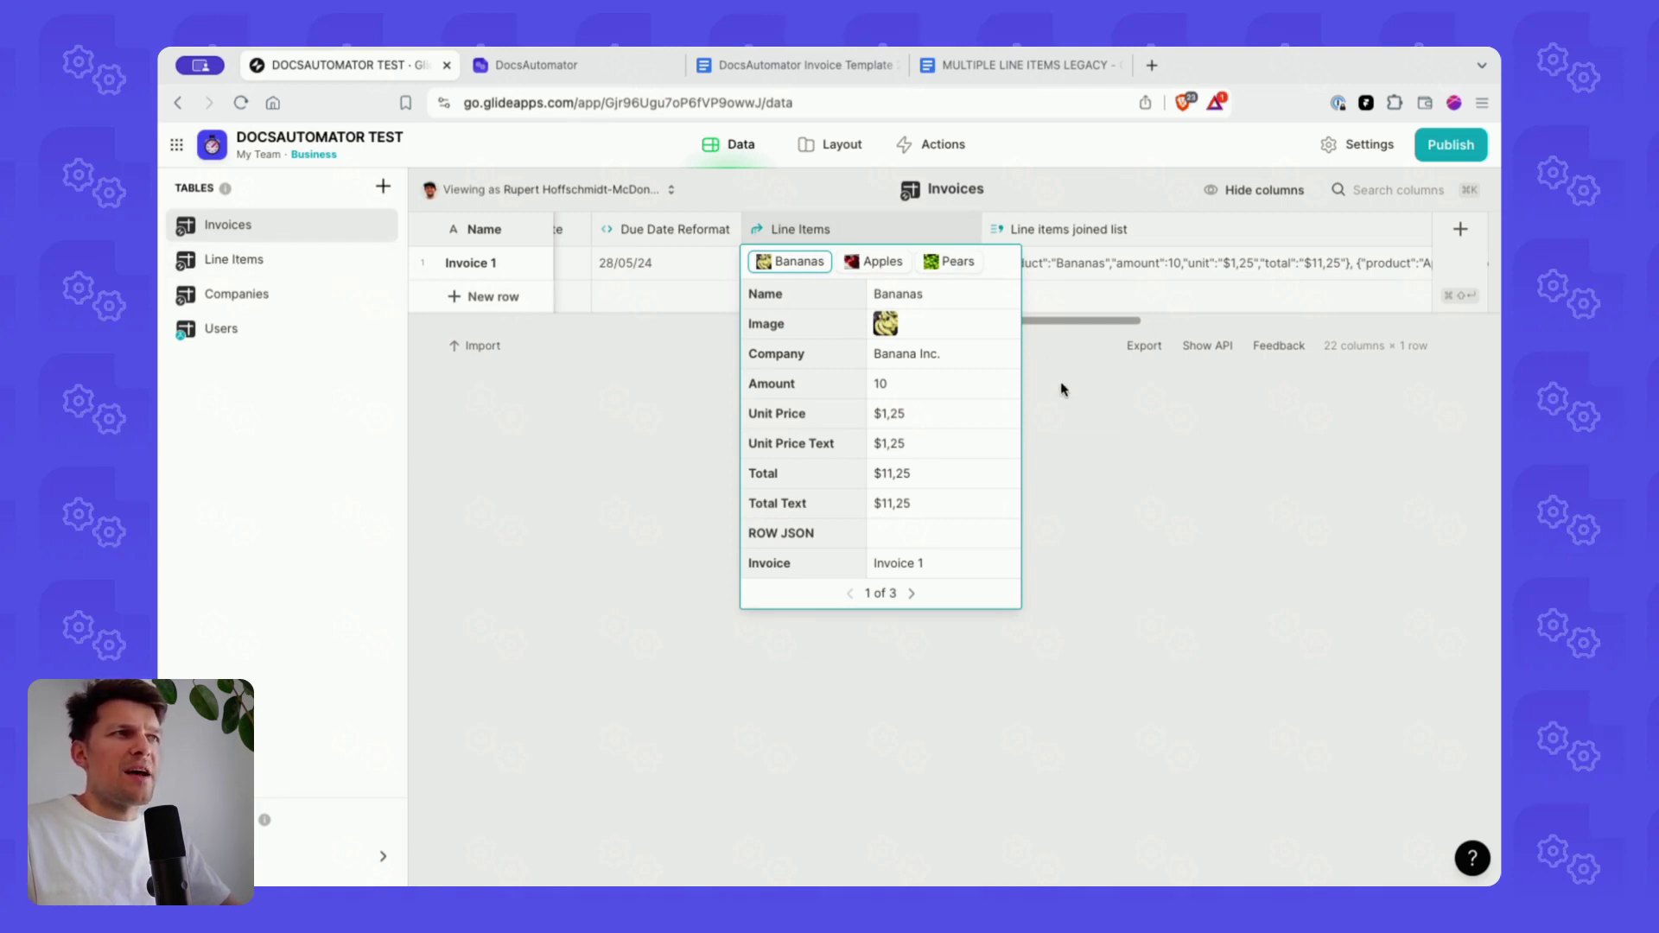
- Confirm all three Line Items rows link to Invoice 1
click(220, 259)
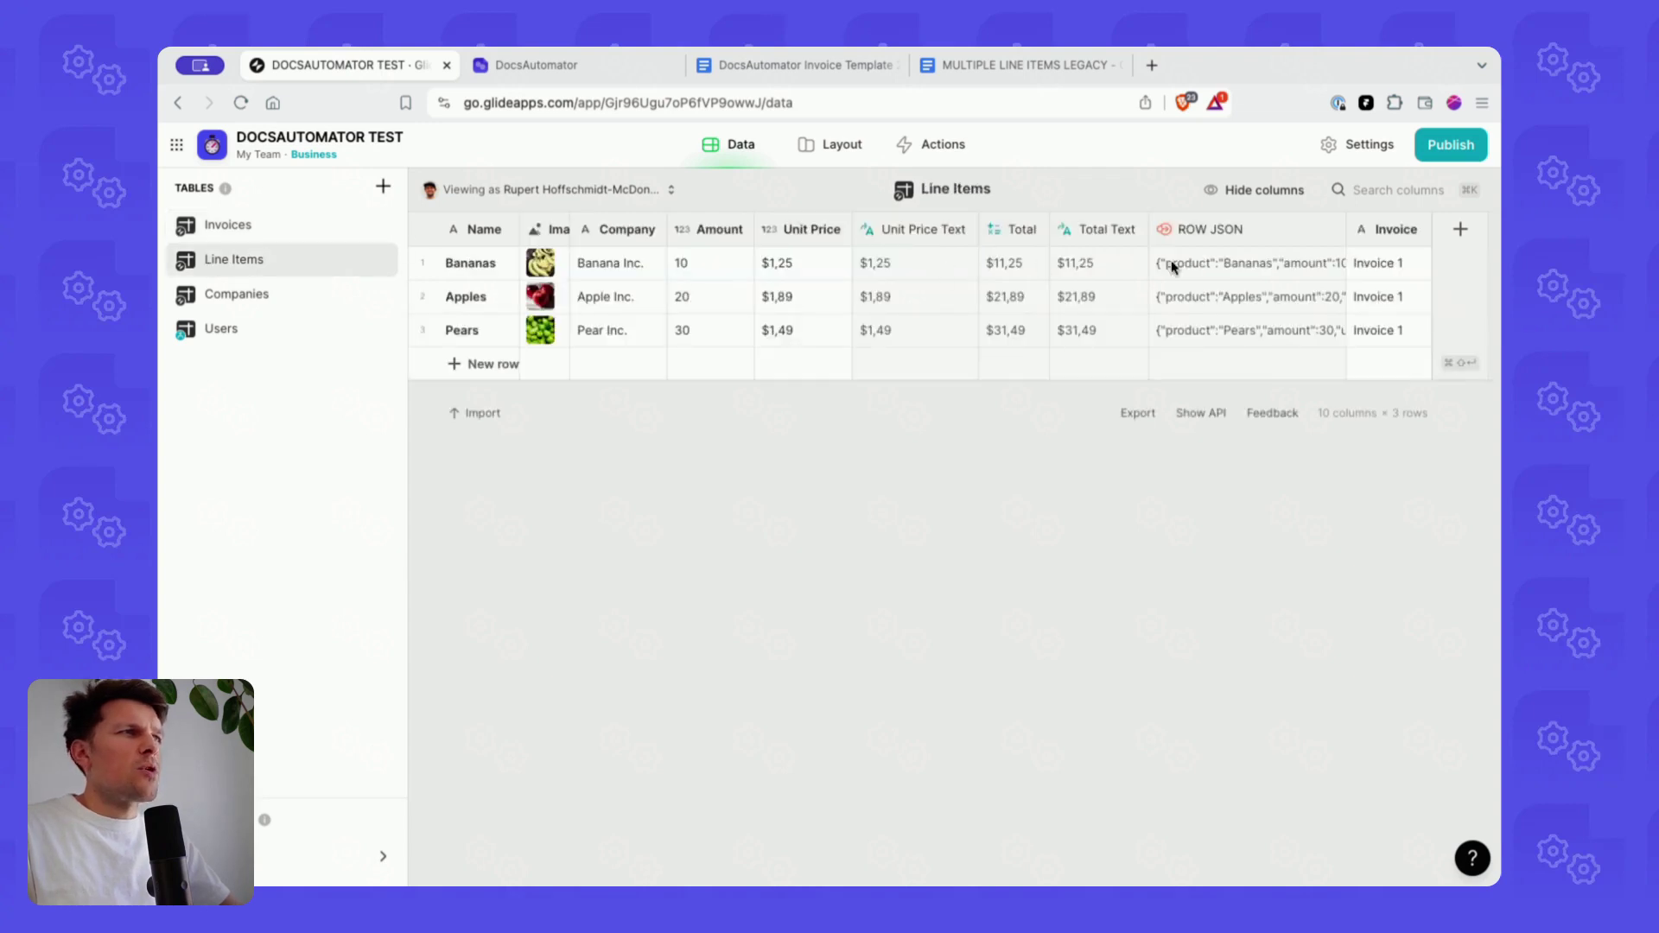
drag(1385, 259, 1367, 333)
click(1380, 292)
drag(1376, 270, 1378, 325)
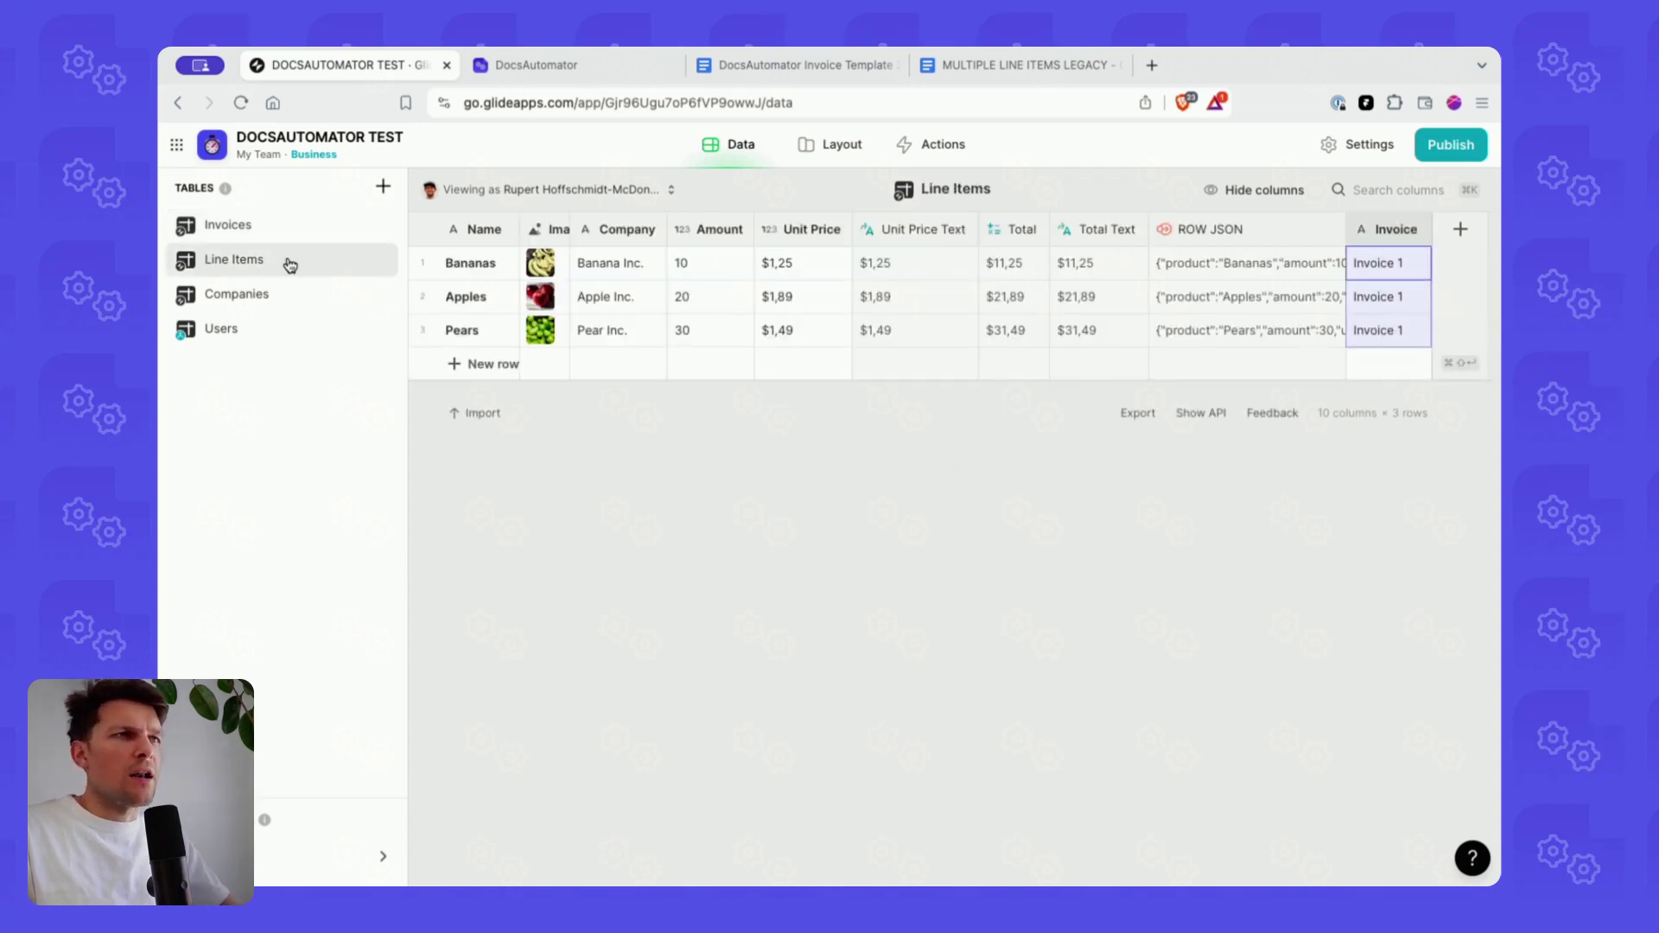
- Back in Invoices, inspect the Apples line item popup from Invoice 1
click(255, 235)
scroll(845, 268, right, 10)
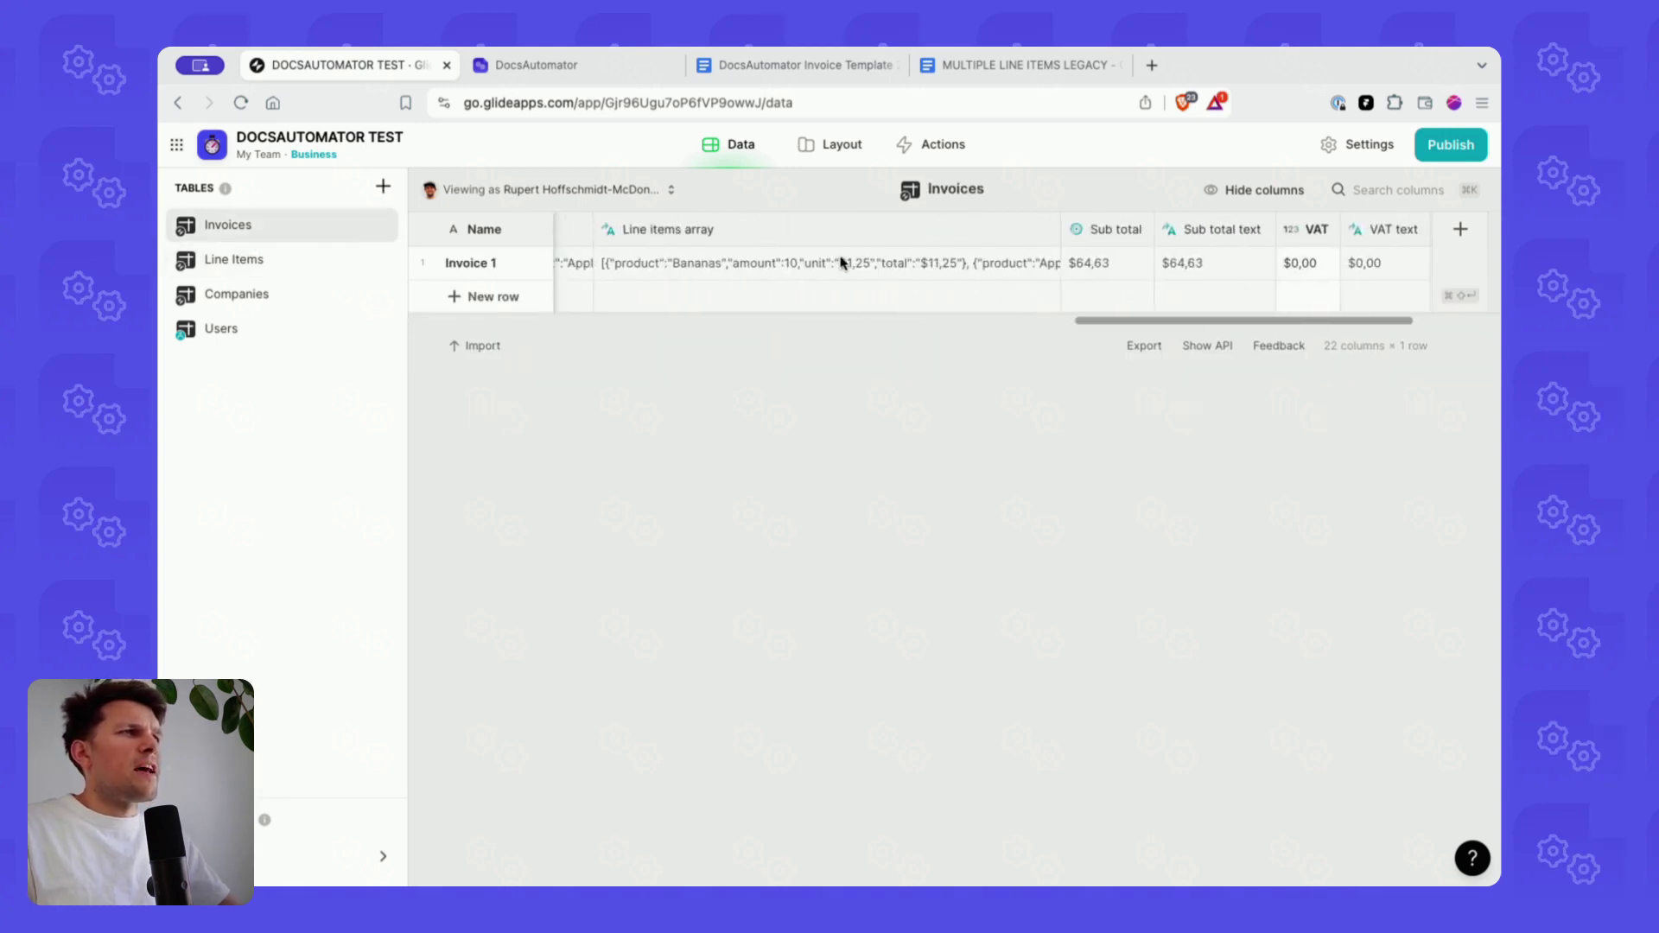
scroll(844, 261, left, 5)
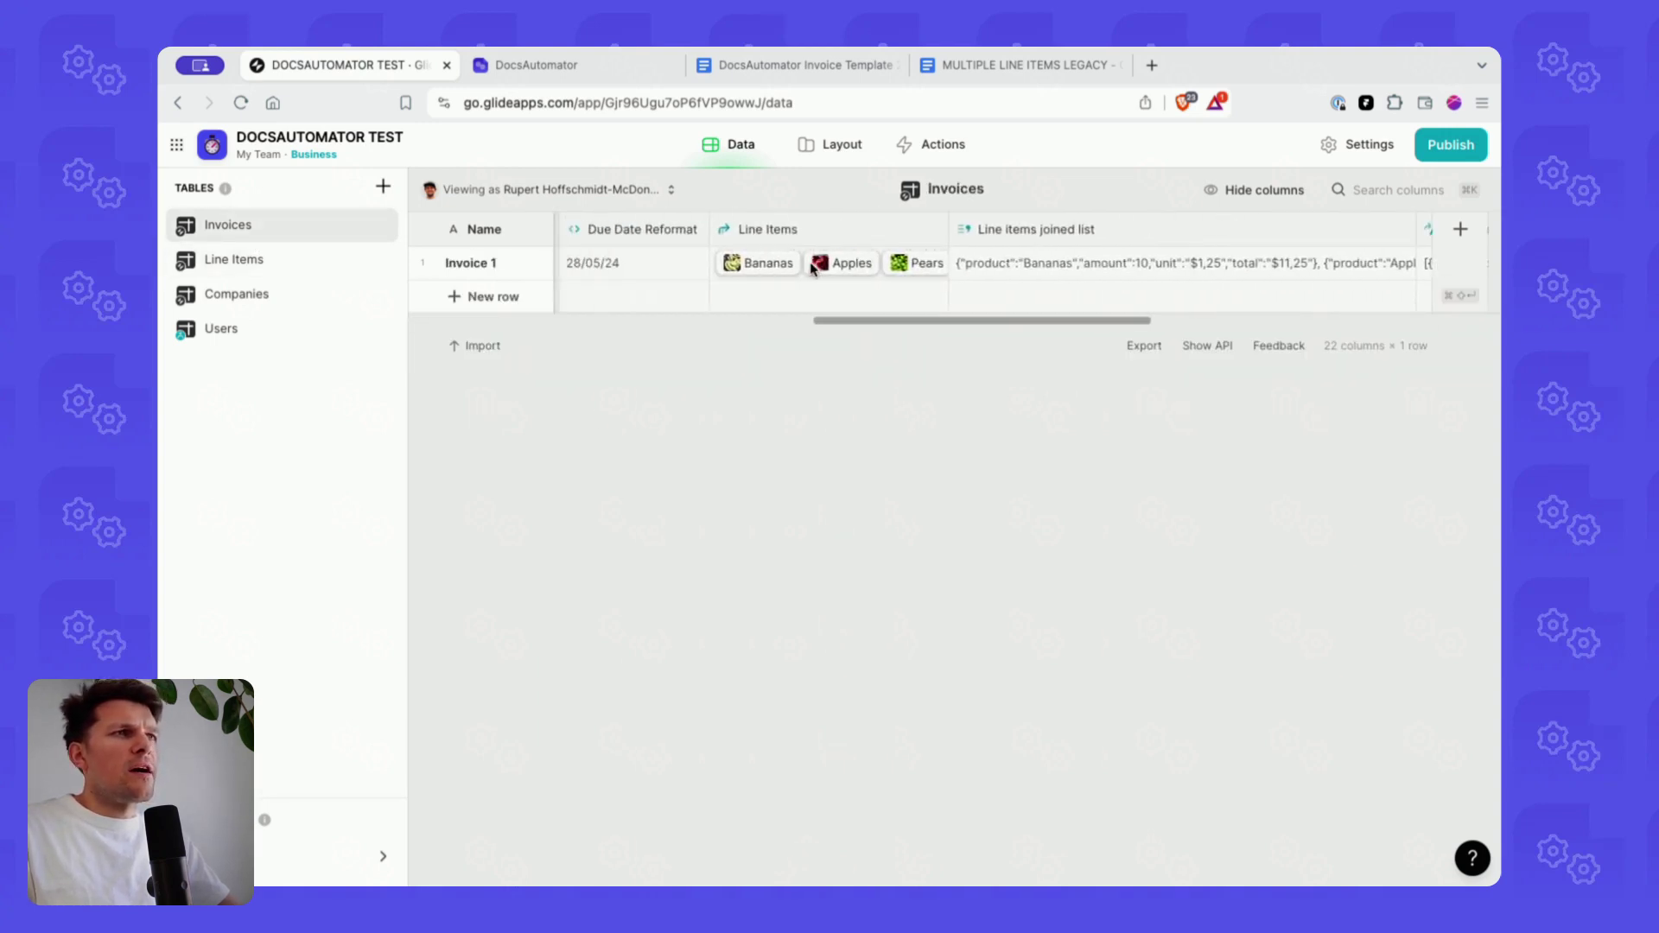
click(814, 267)
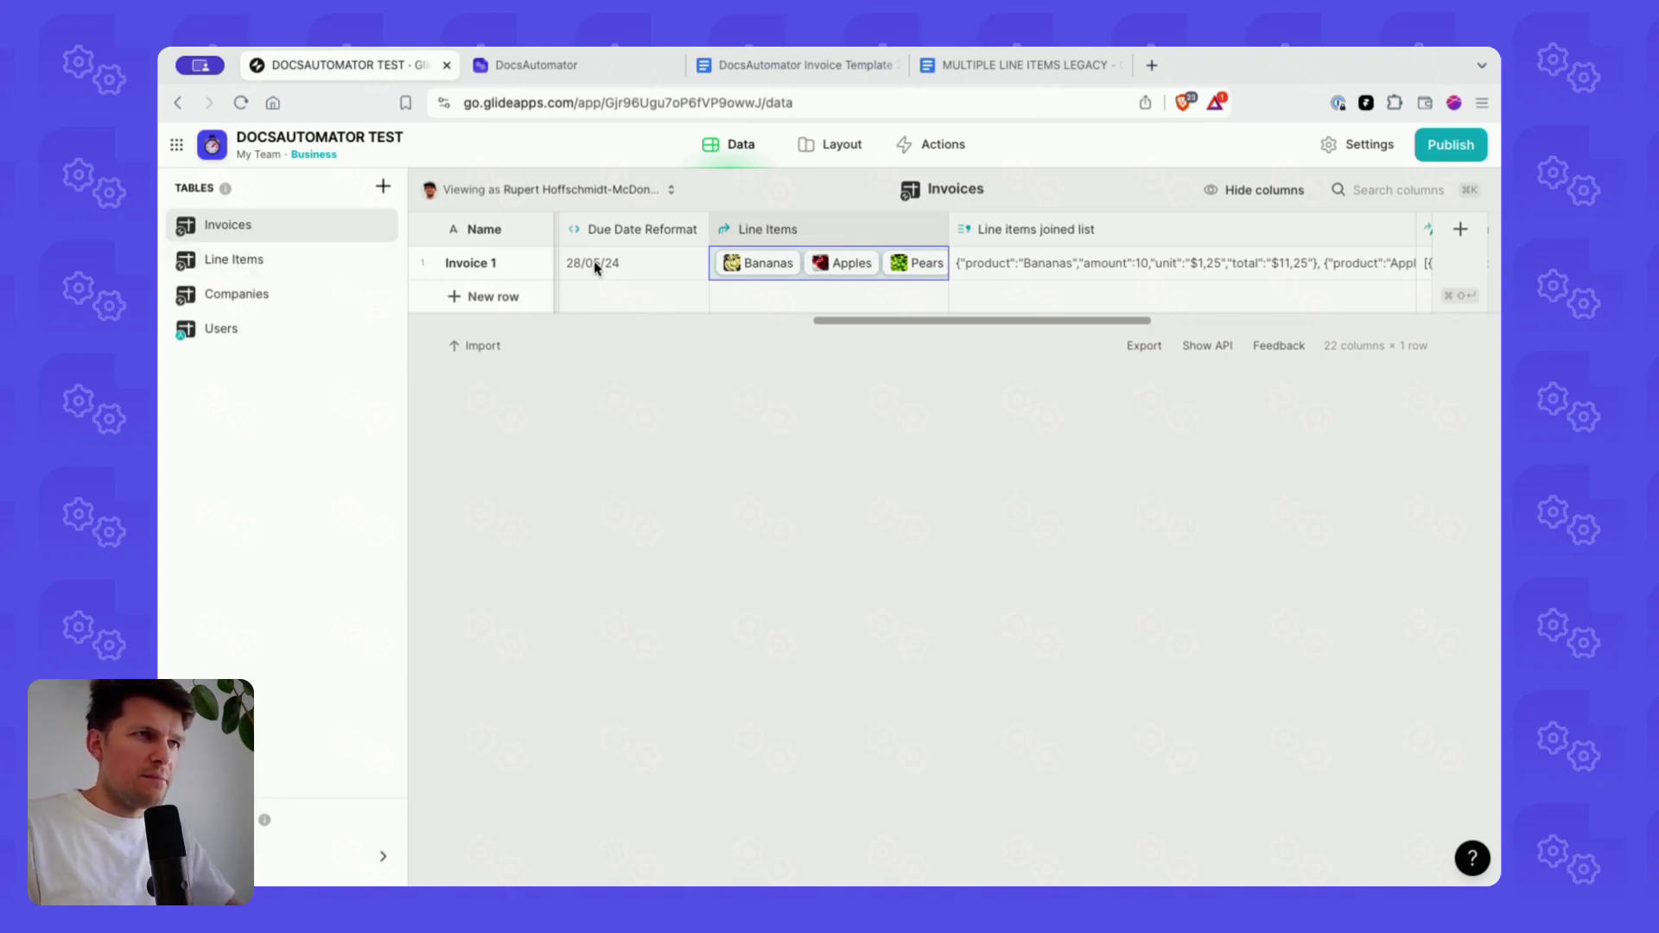
click(466, 266)
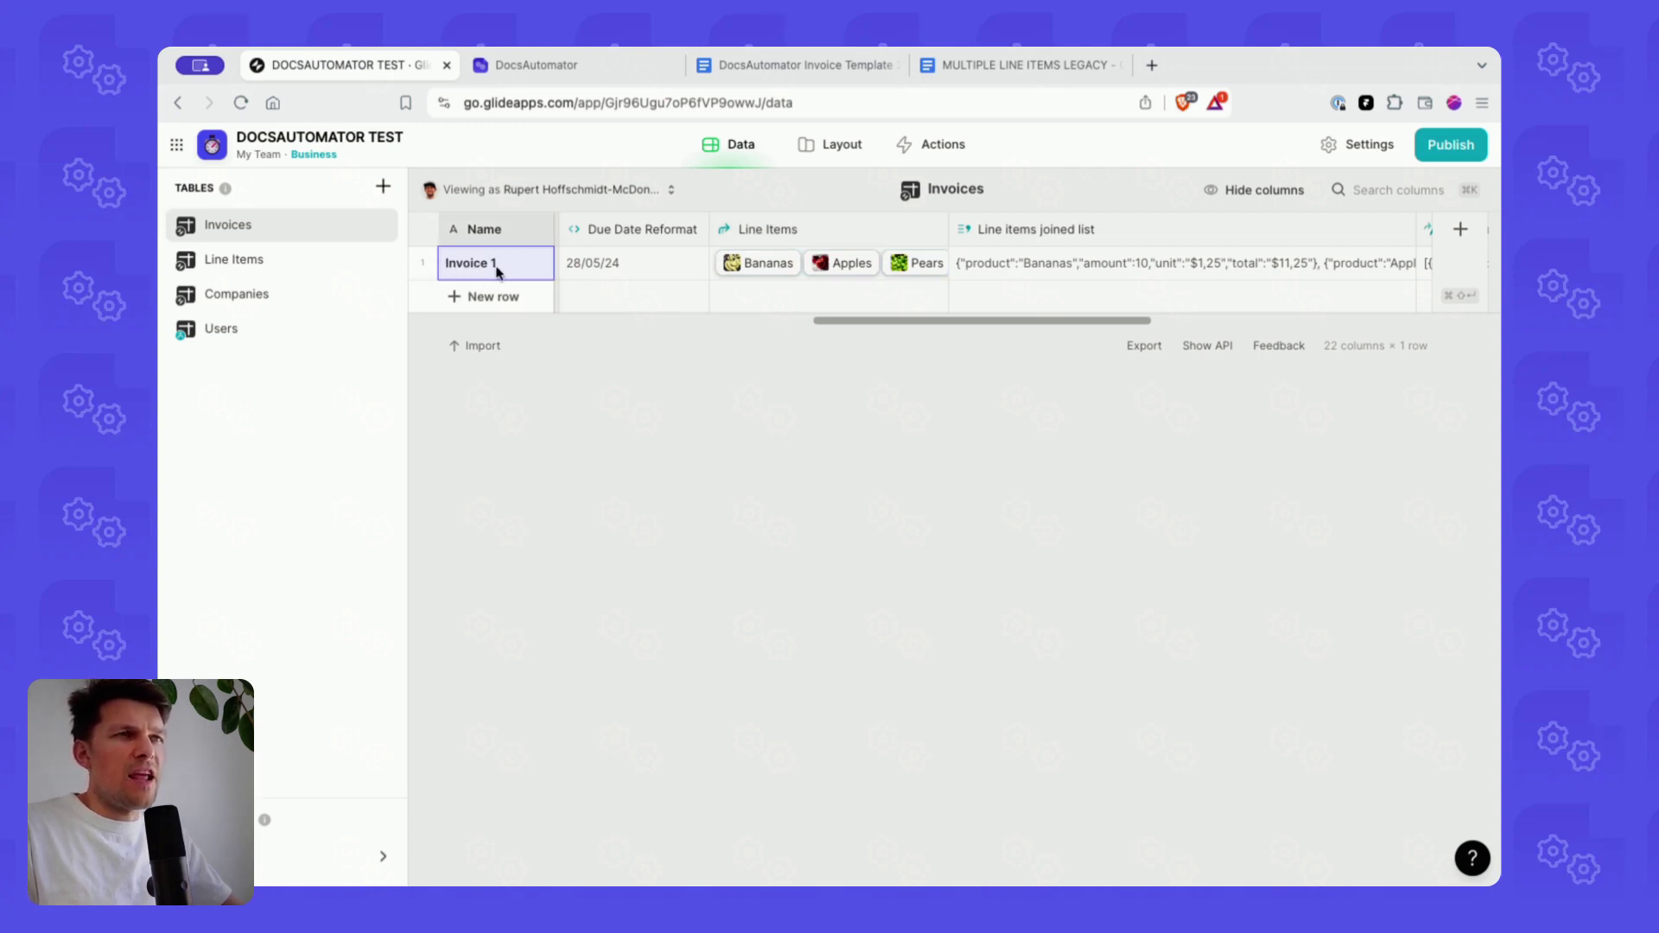
click(822, 275)
click(860, 270)
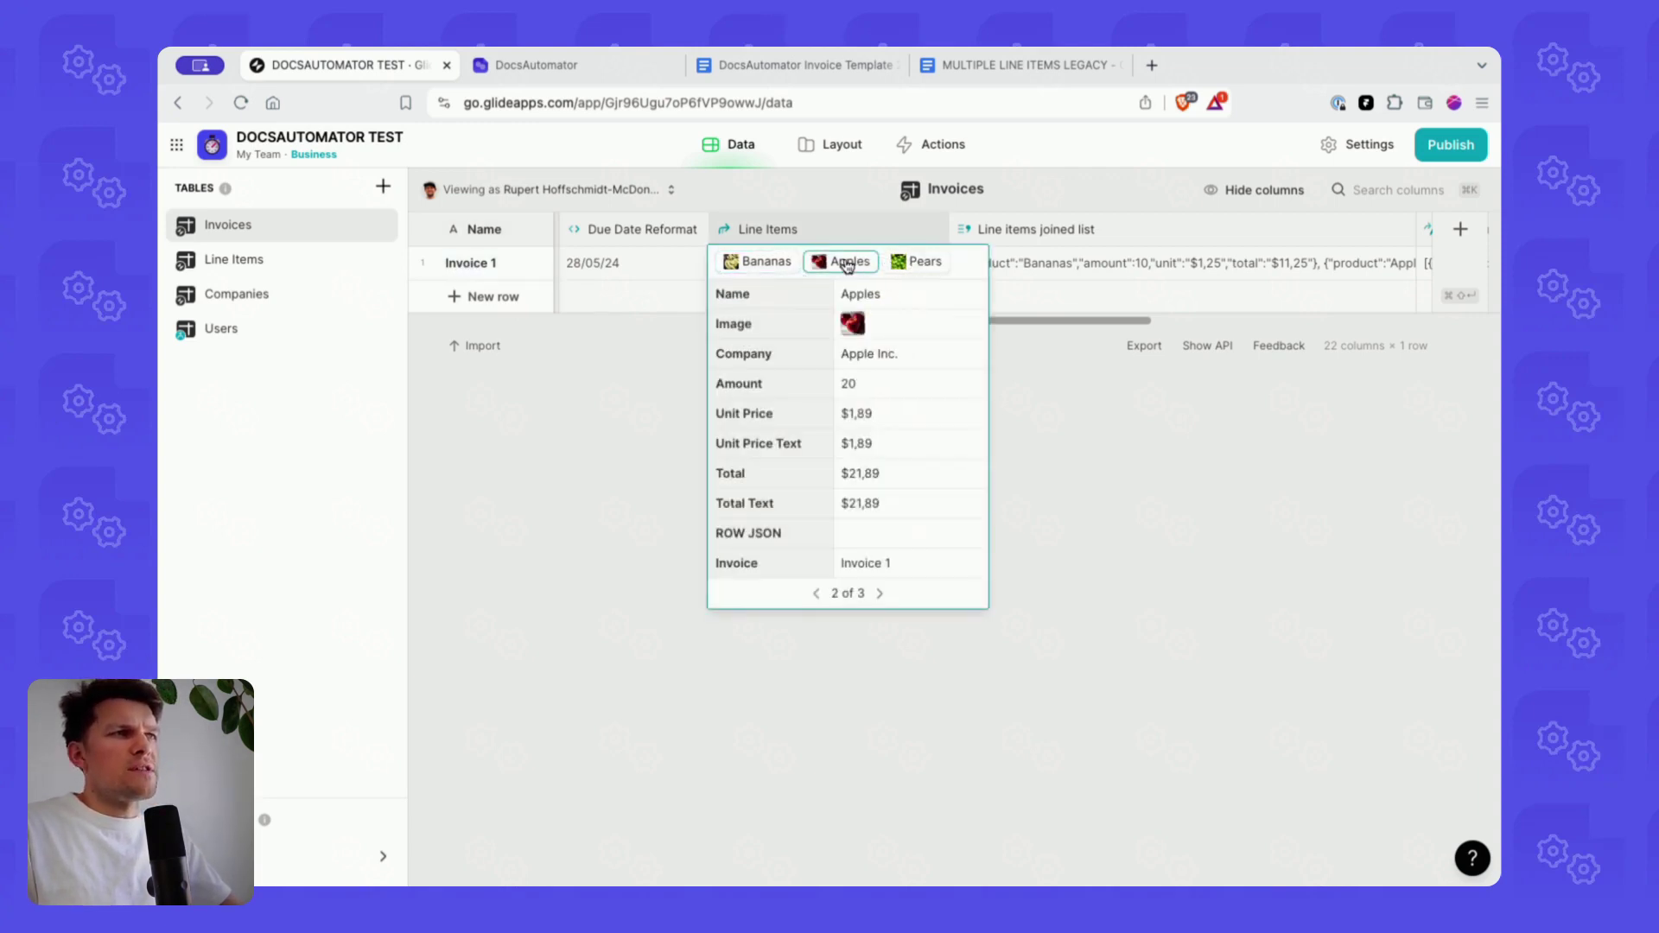
click(1155, 415)
scroll(909, 252, right, 5)
click(847, 259)
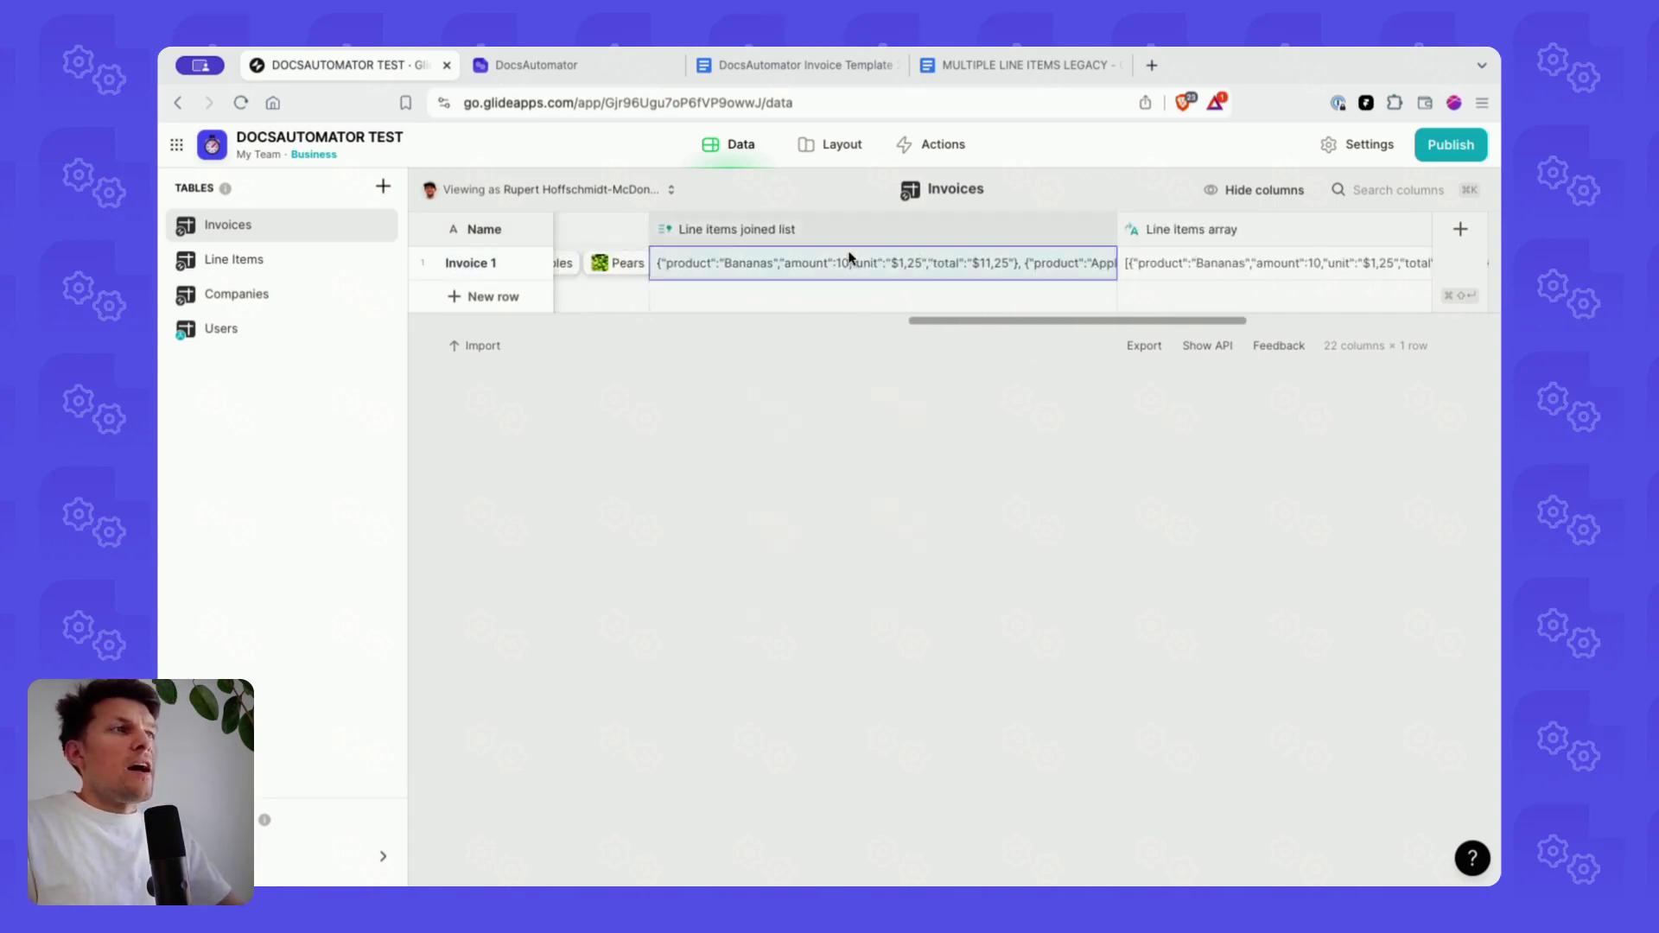
scroll(829, 272, left, 1)
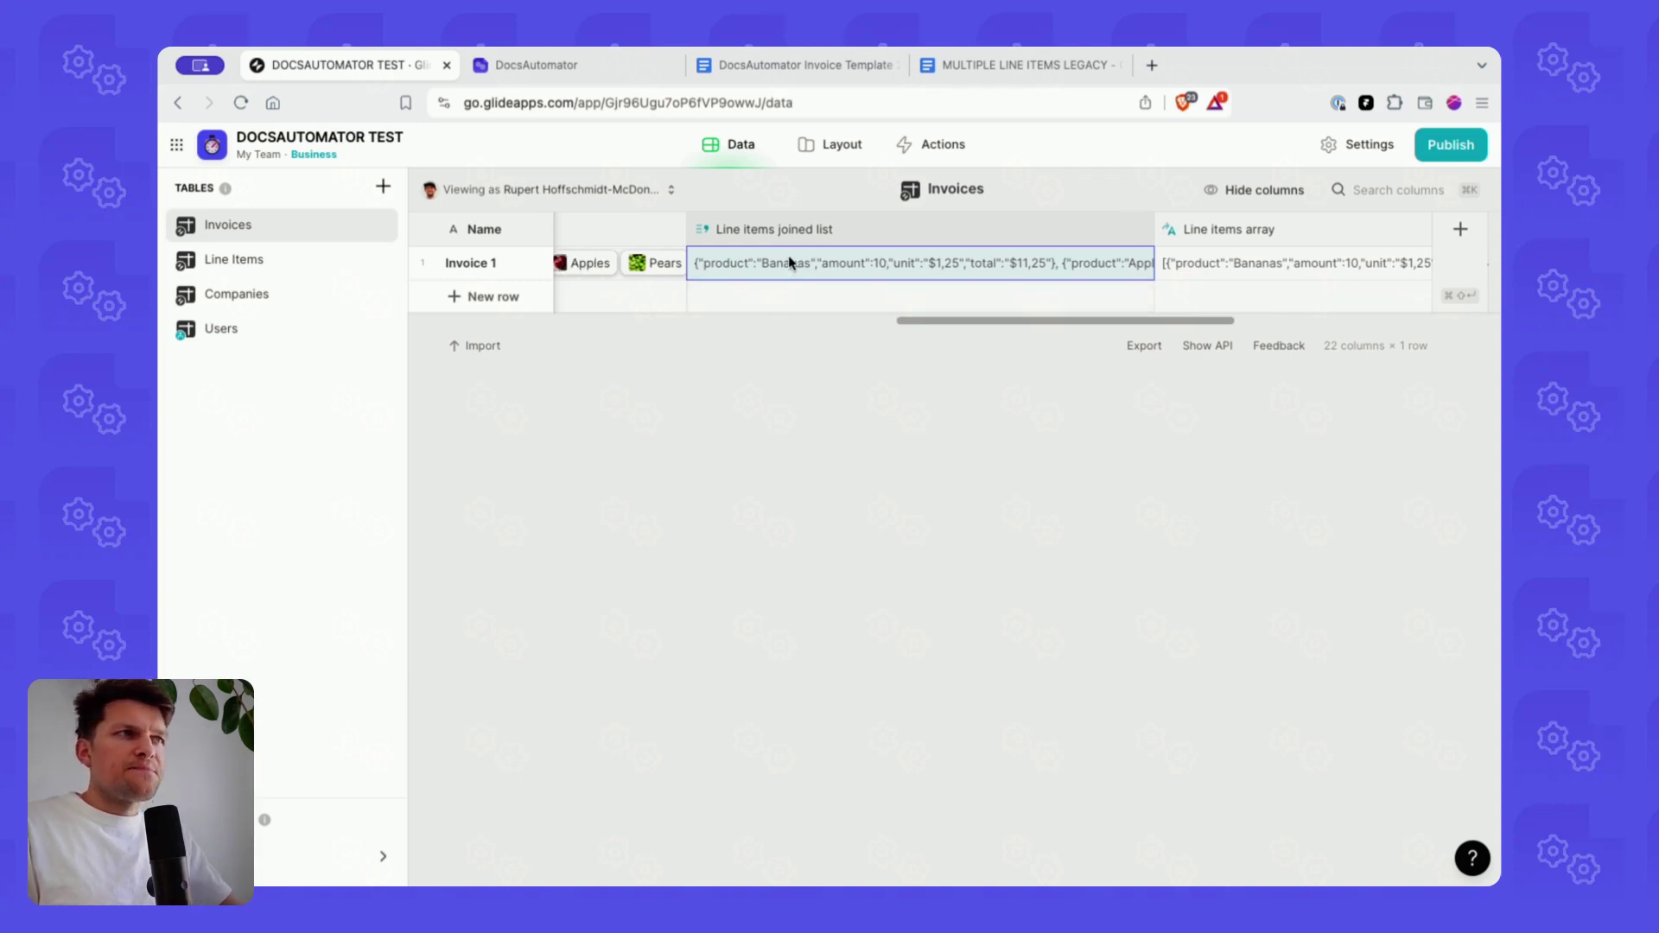
double_click(789, 262)
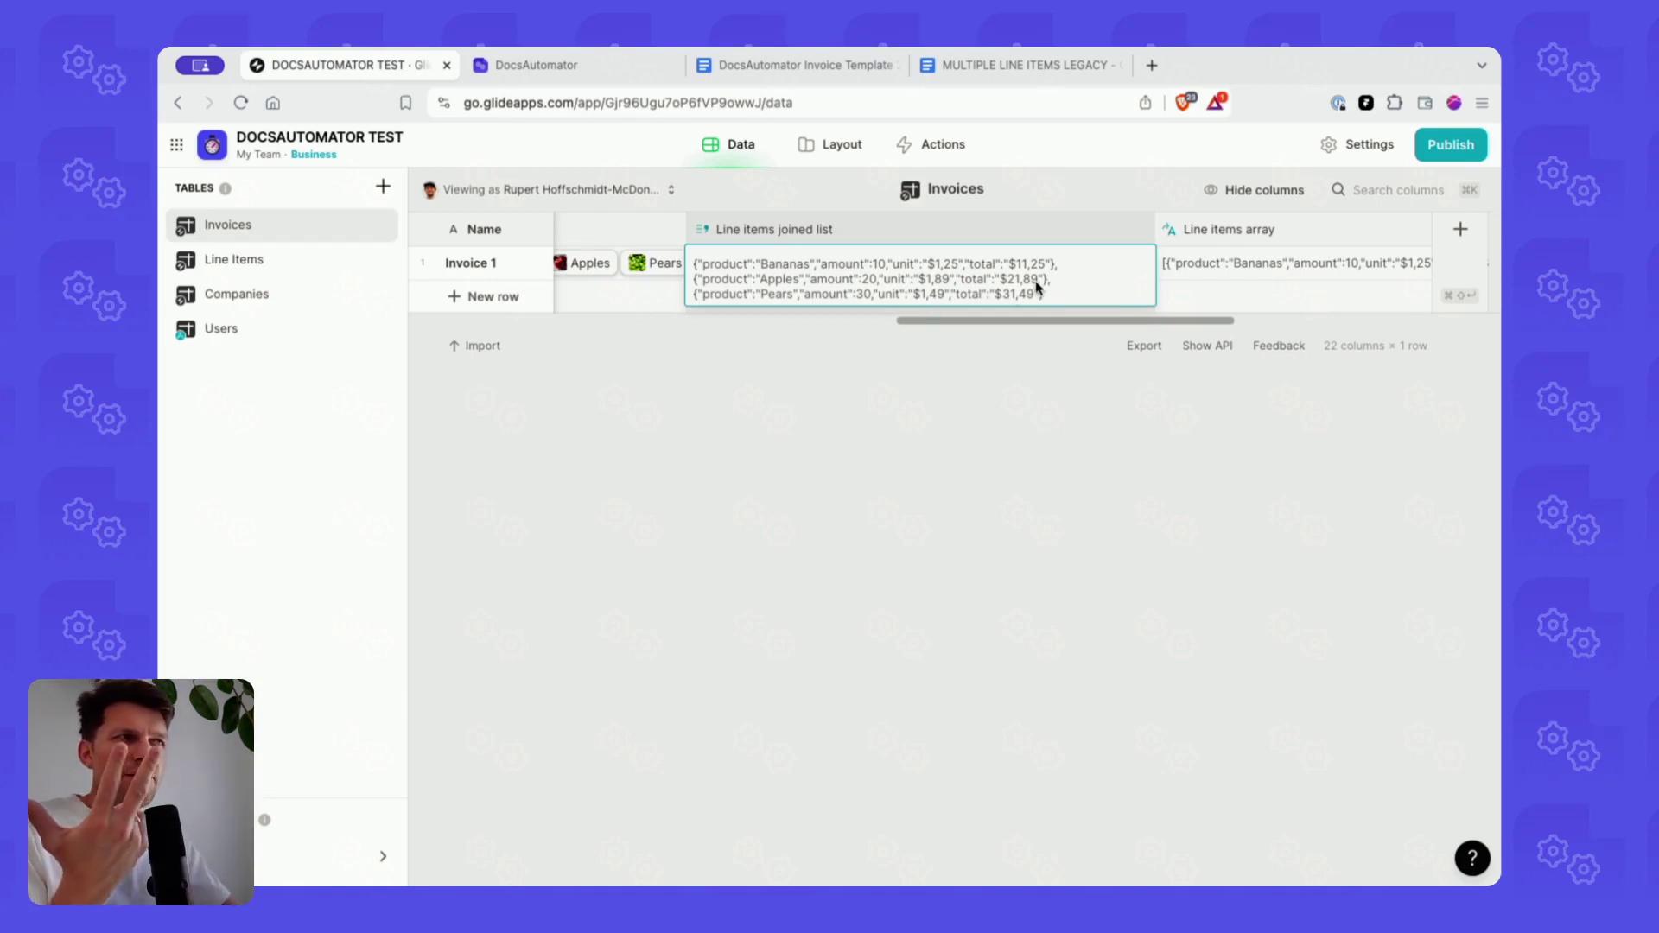
drag(1054, 264, 703, 268)
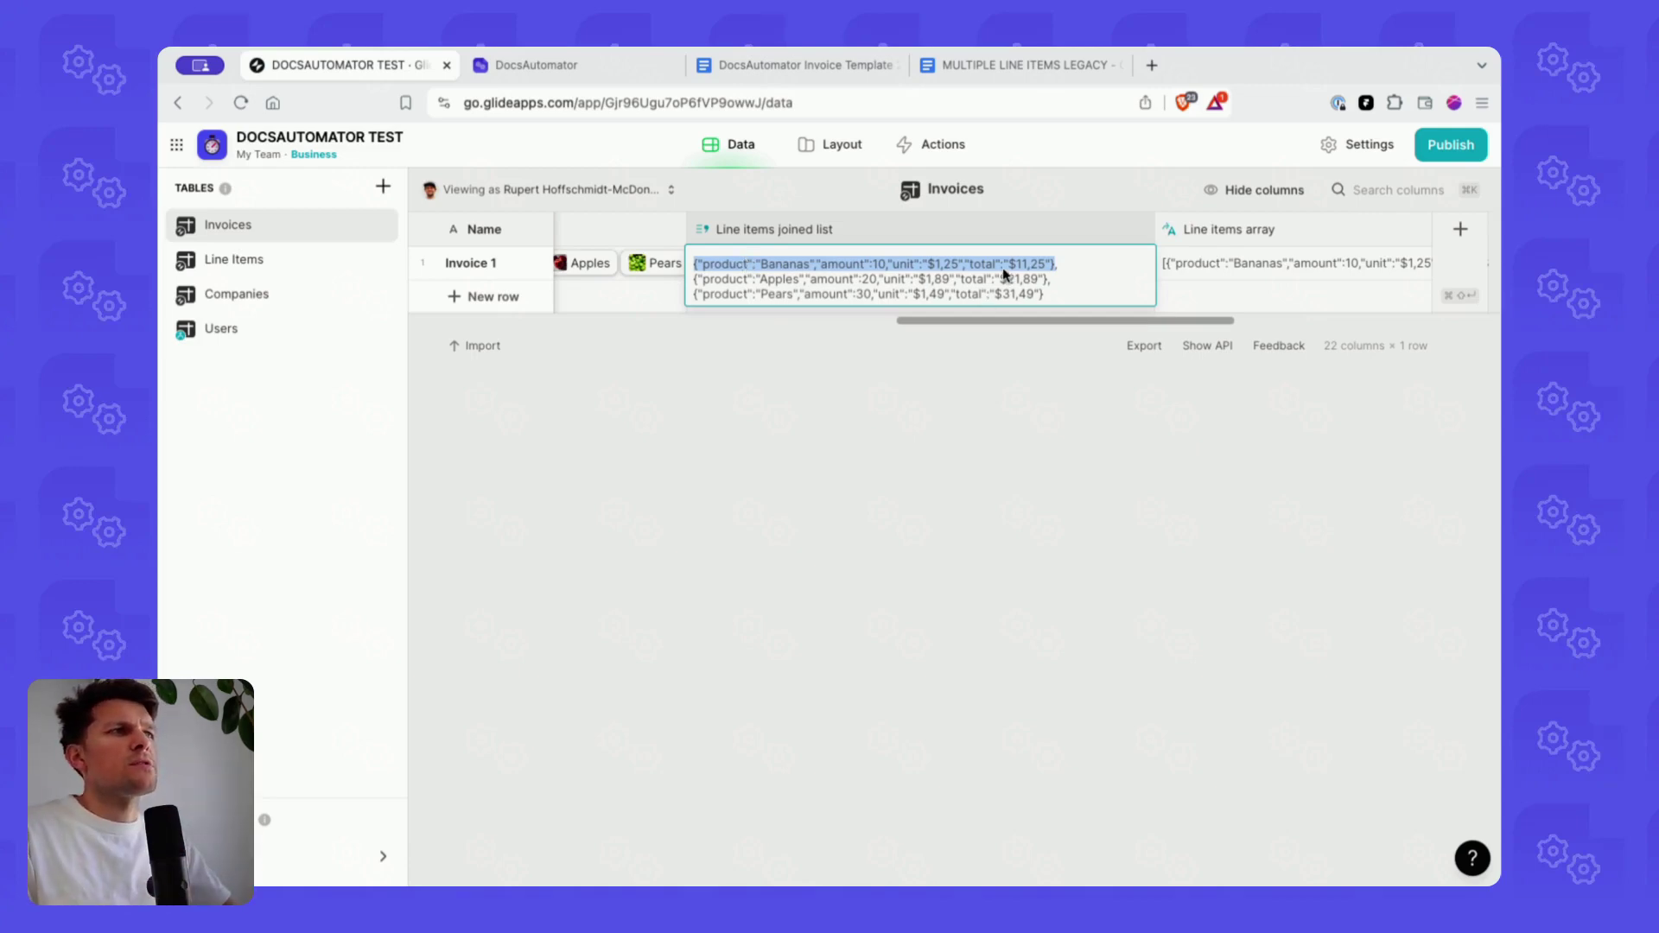
drag(1043, 281, 818, 275)
click(782, 281)
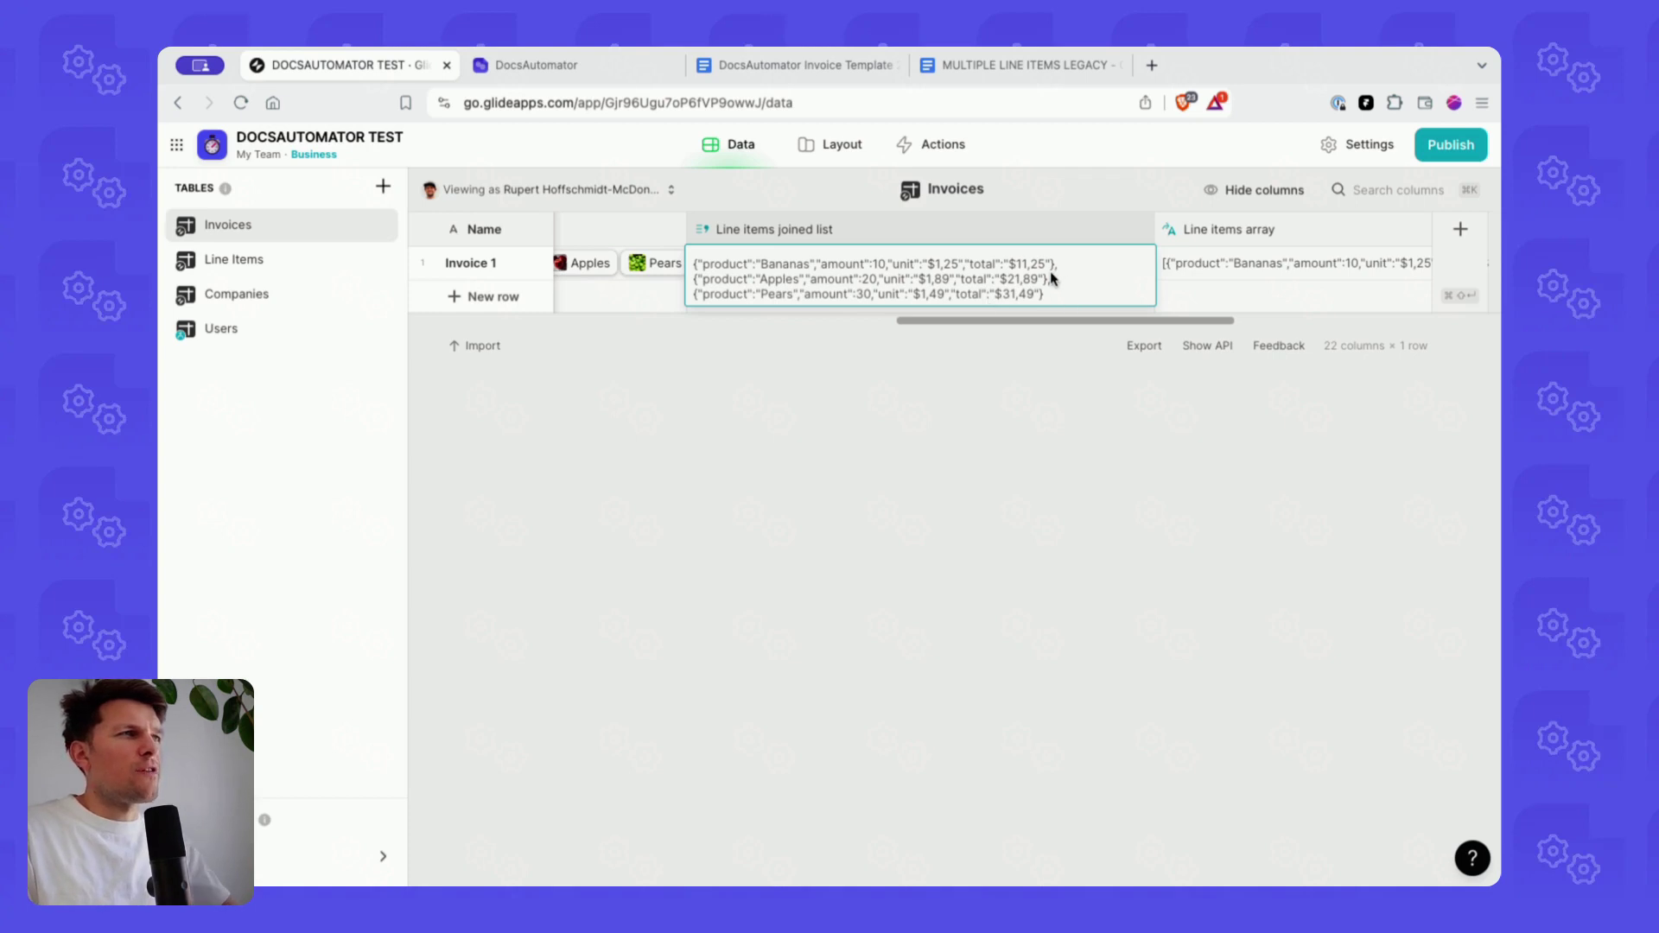
scroll(974, 277, right, 5)
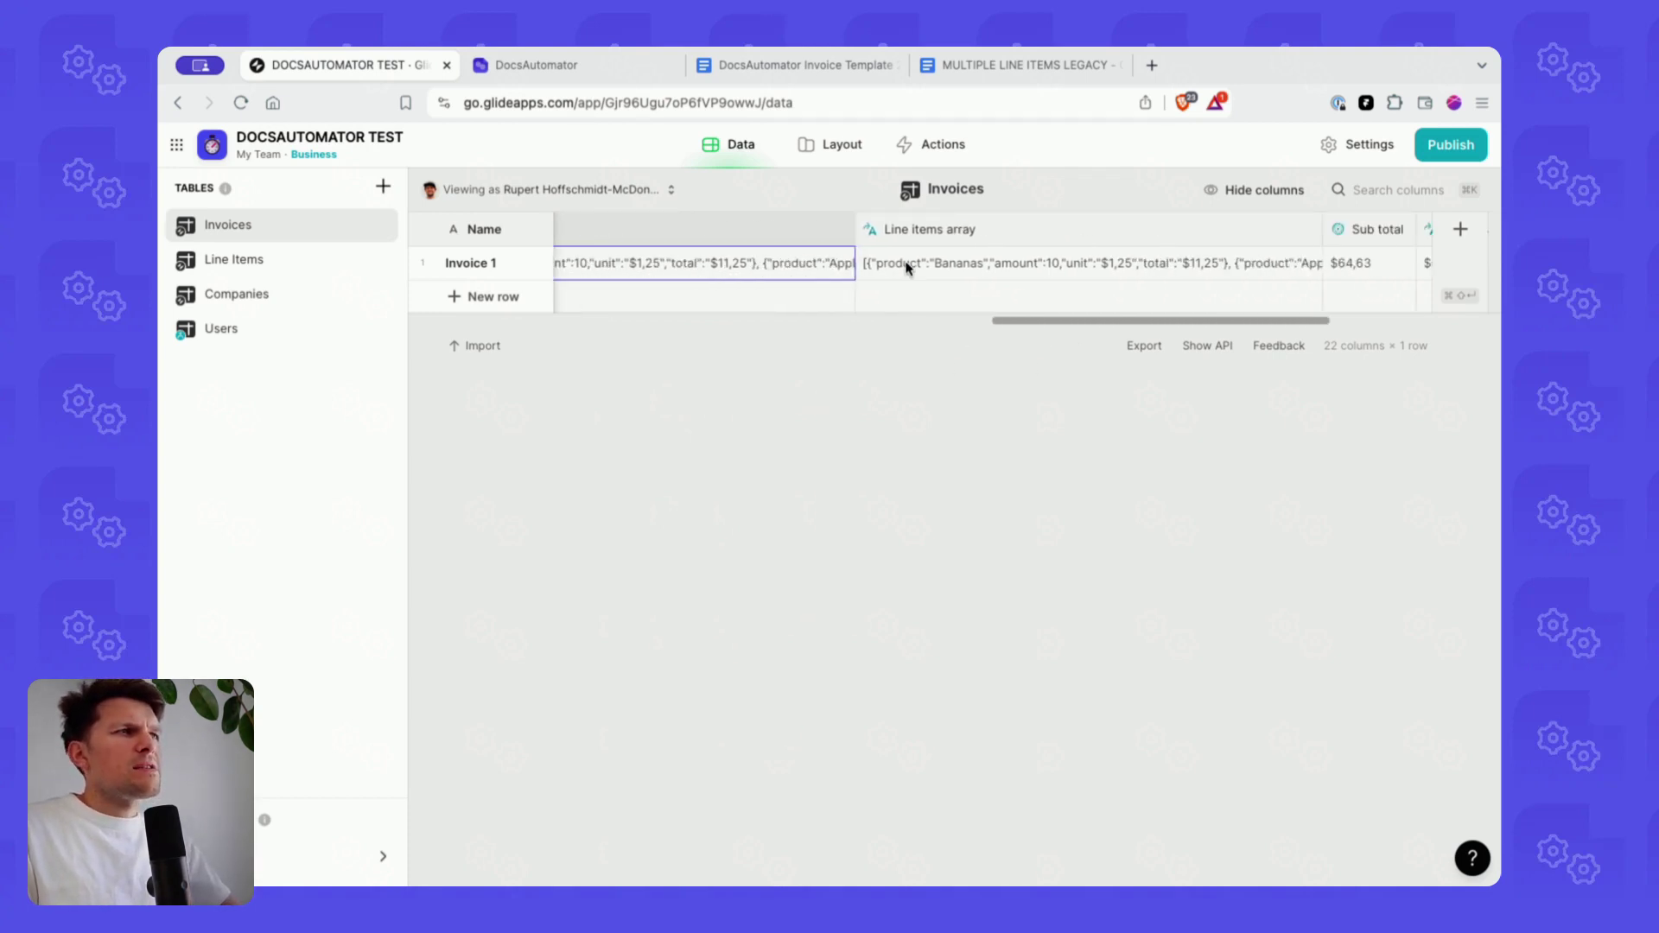
click(869, 260)
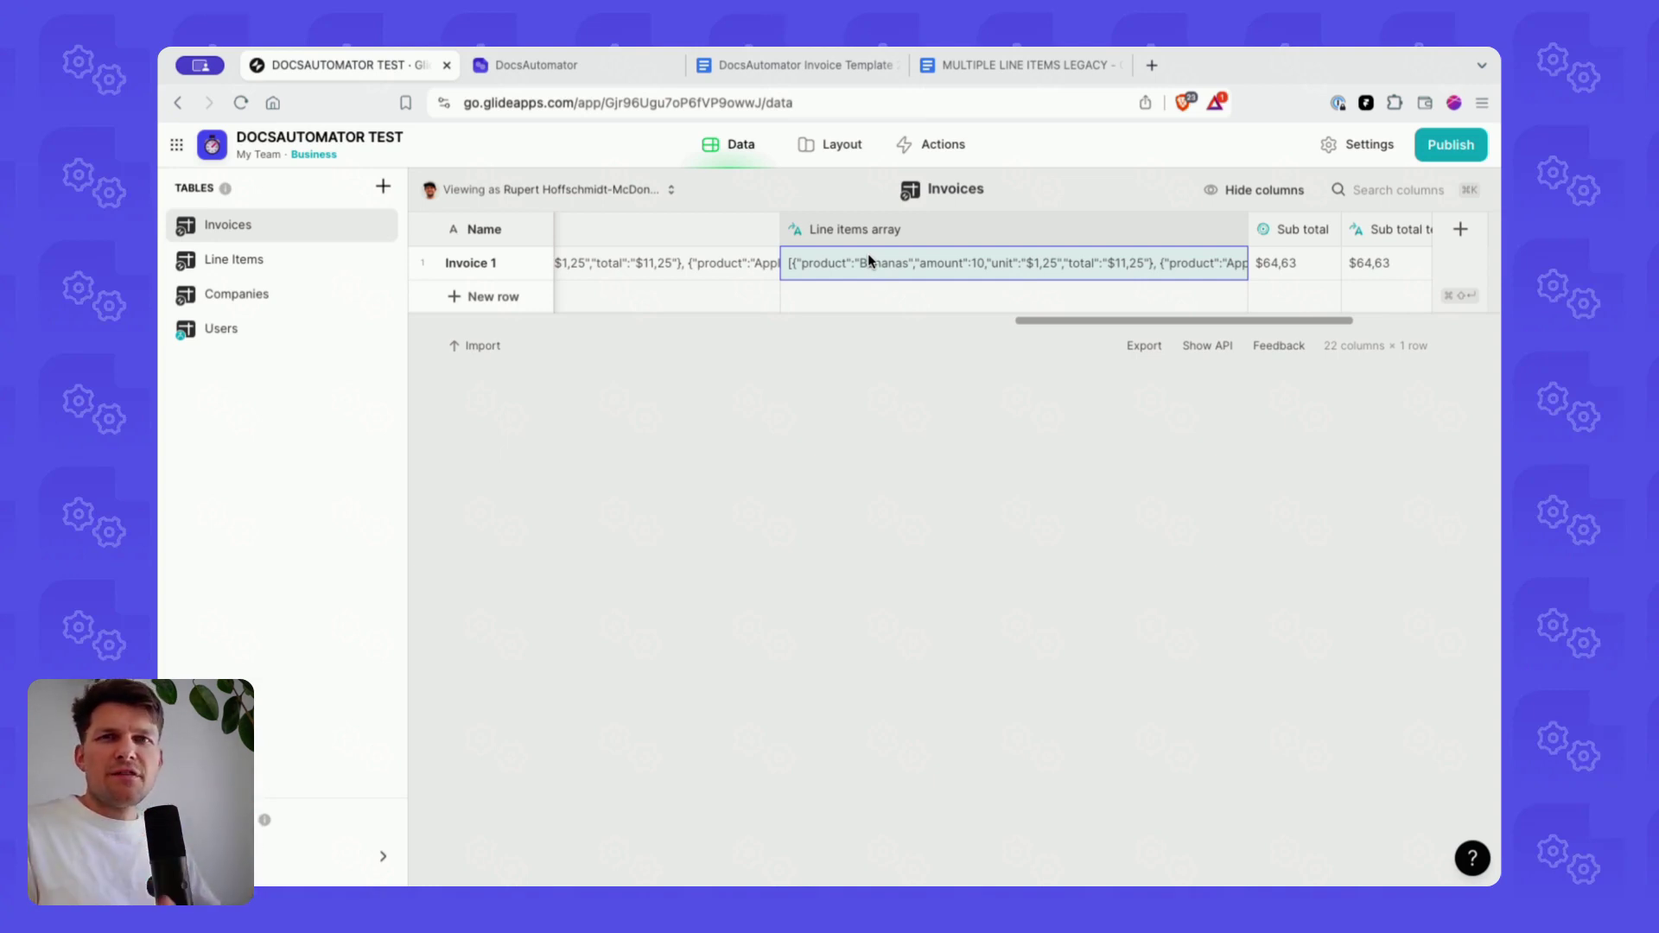
click(1233, 229)
click(1028, 259)
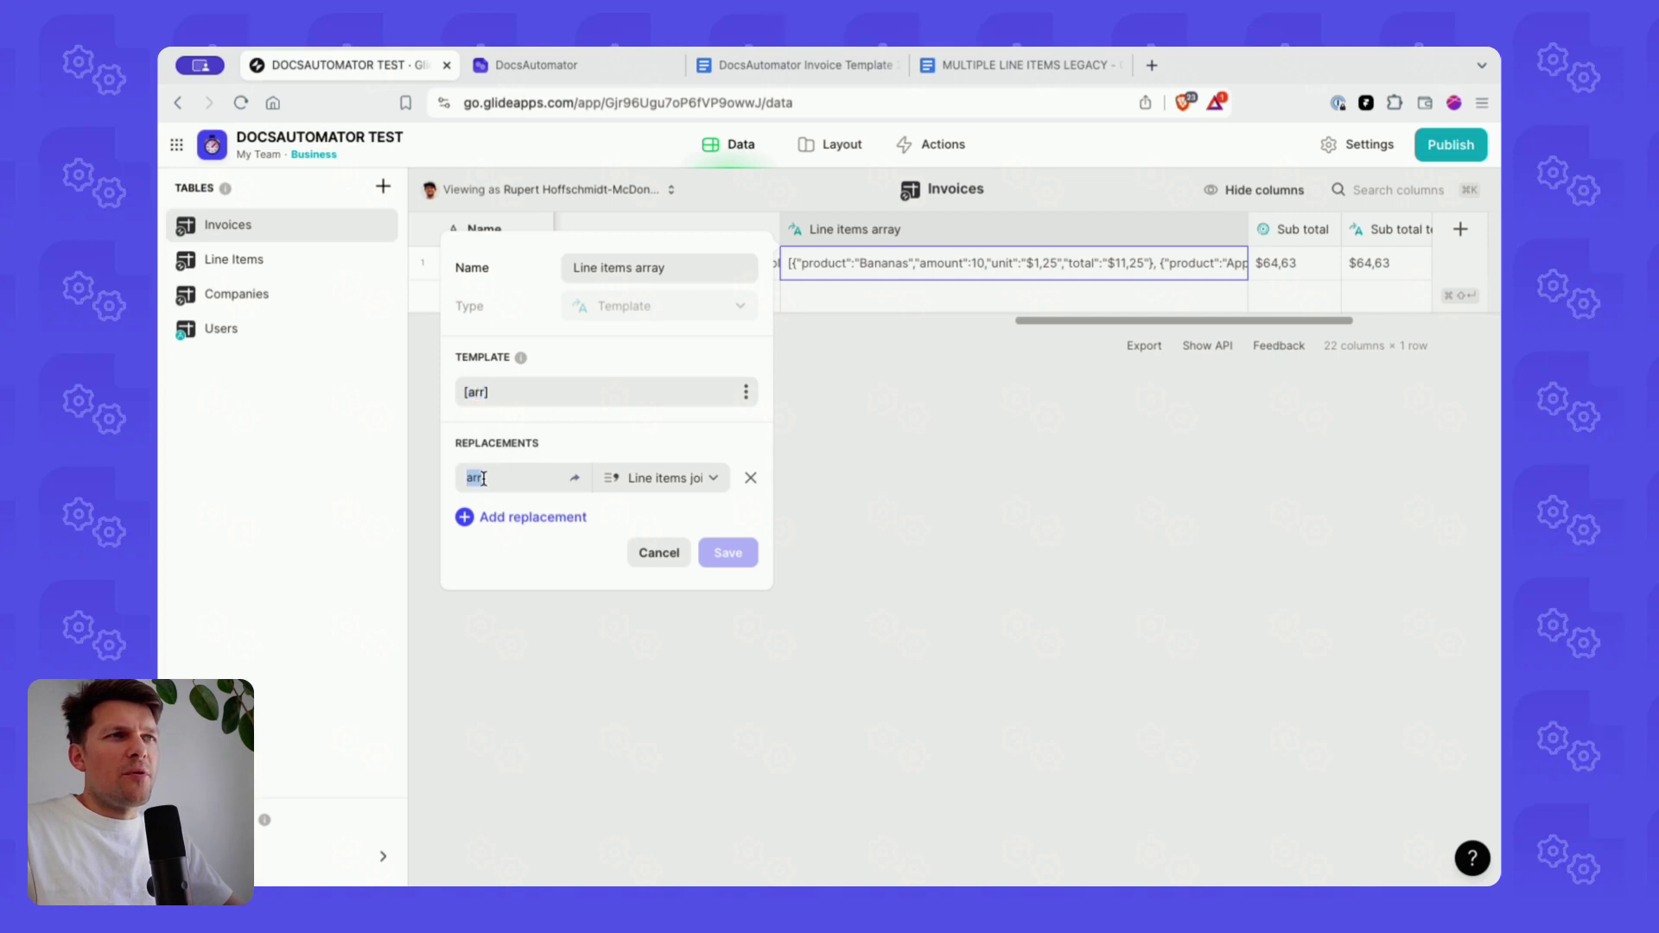
click(671, 478)
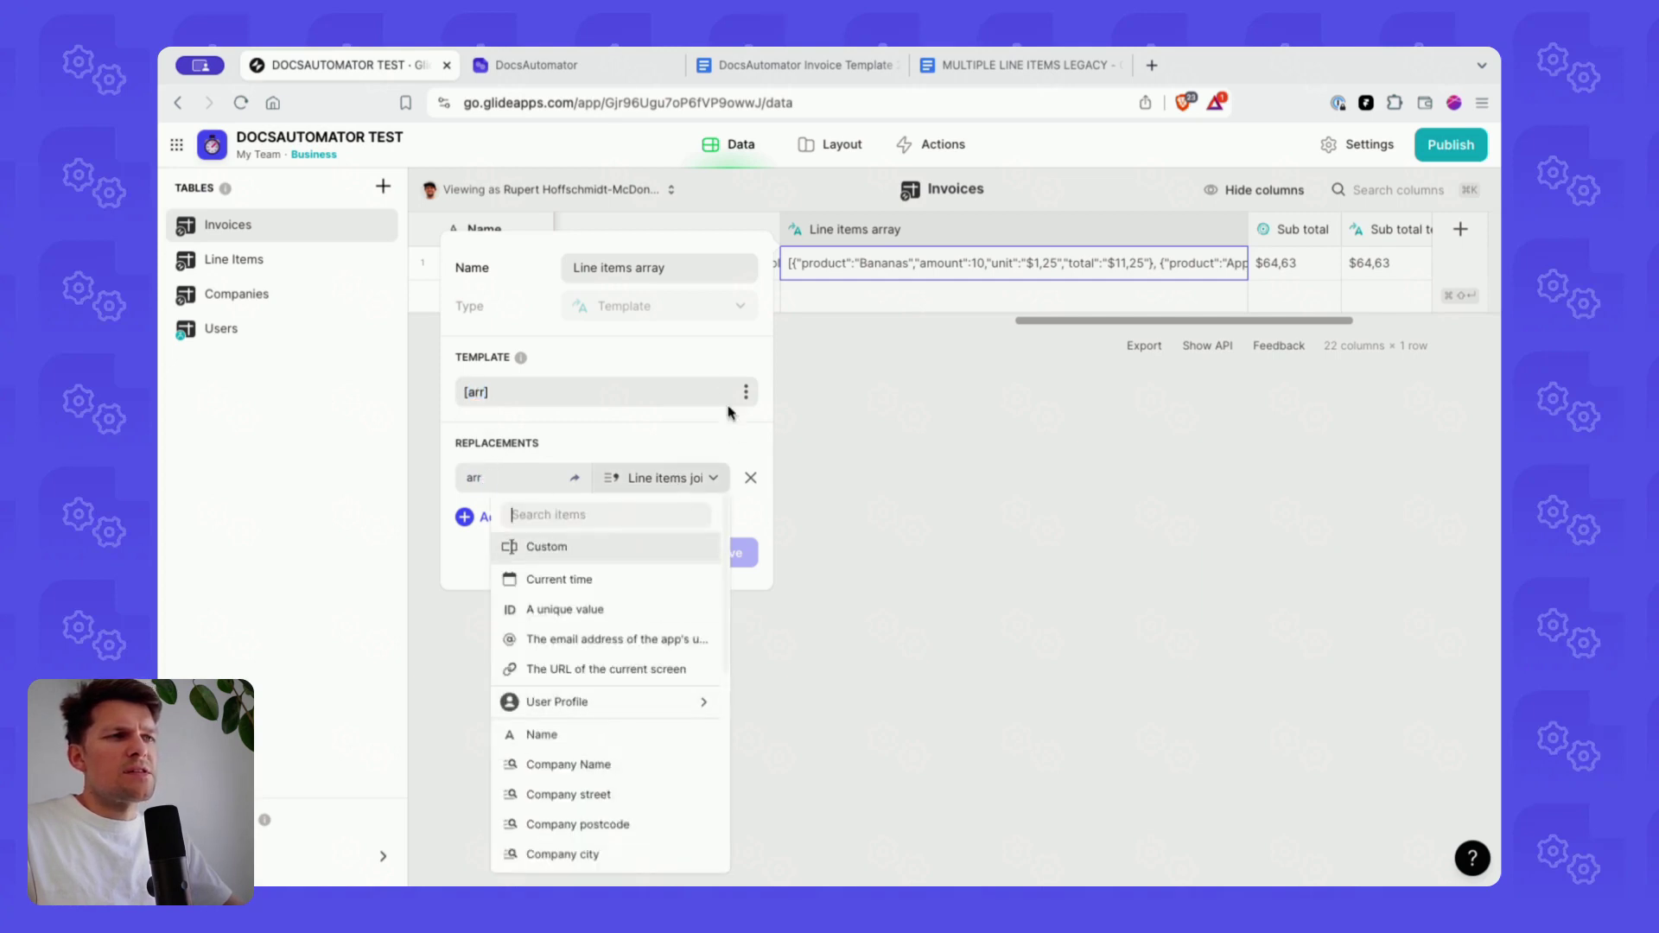
click(848, 267)
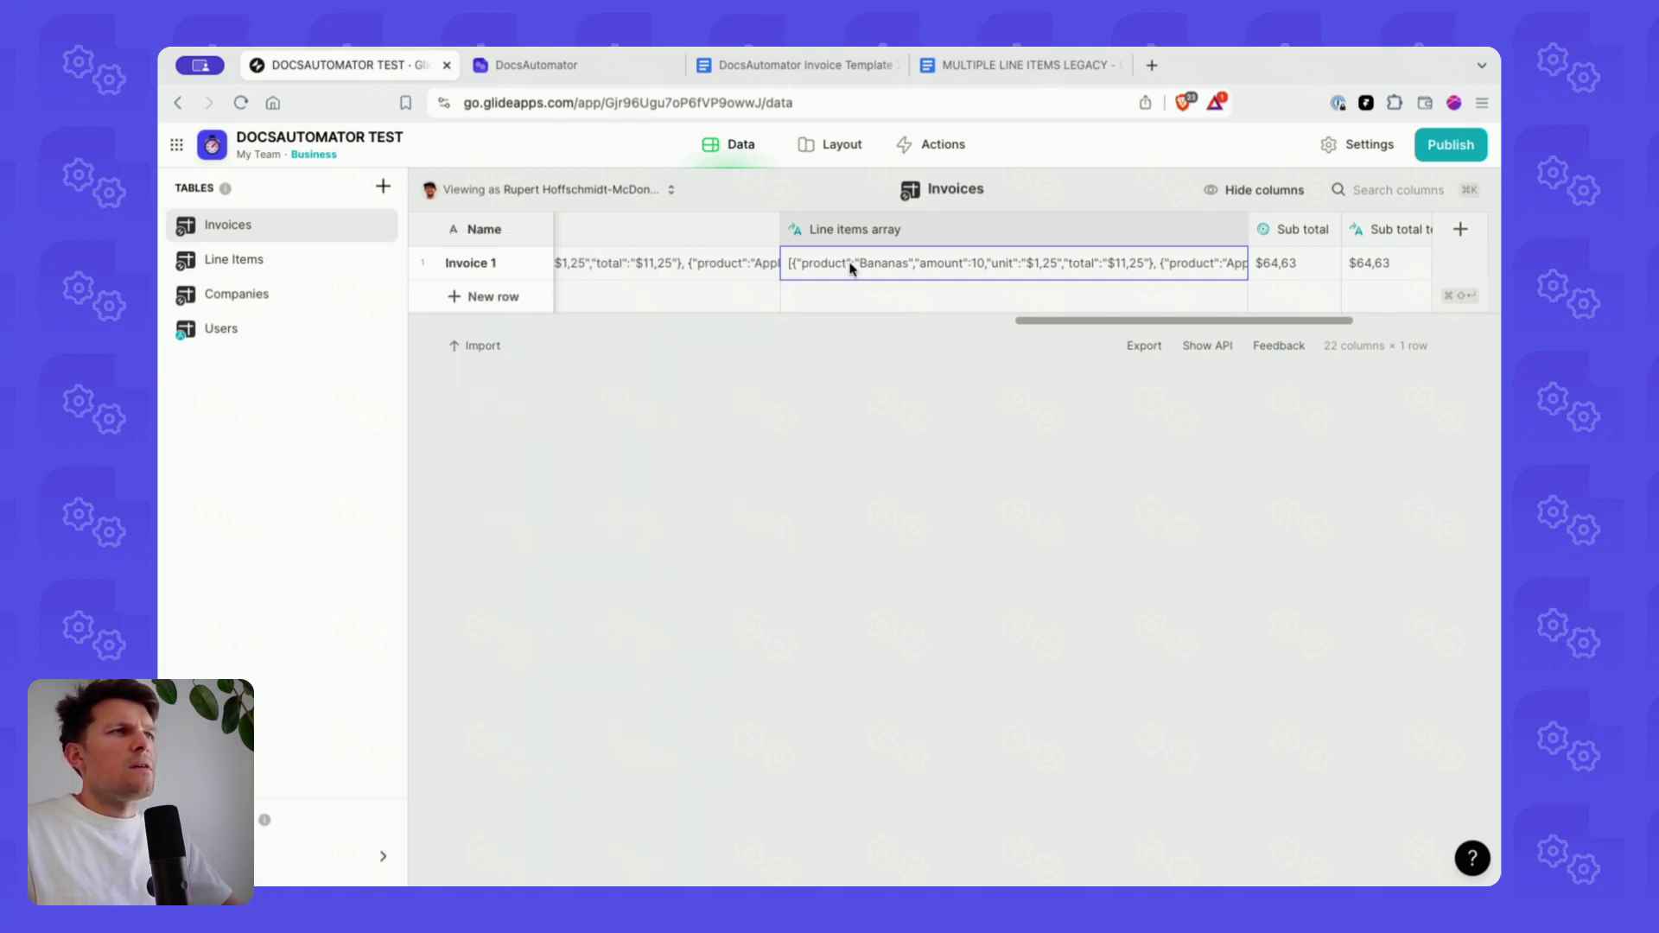
click(860, 278)
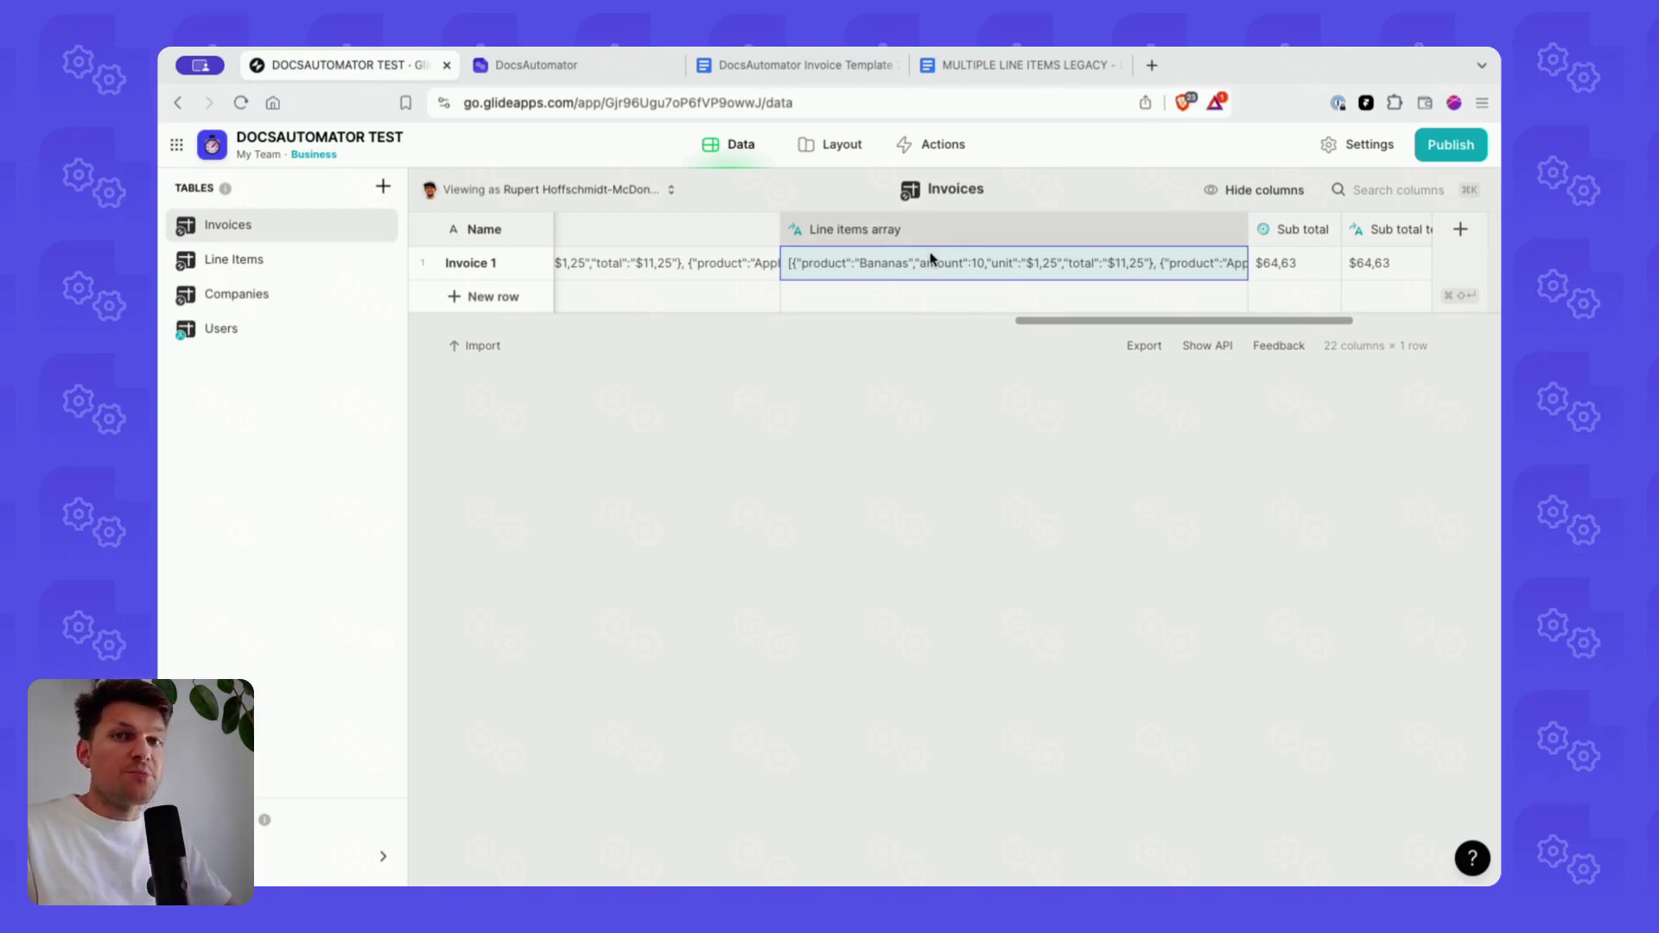
- In the Layout editor, open the Invoice 1 detail screen via the Invoices screen
click(838, 150)
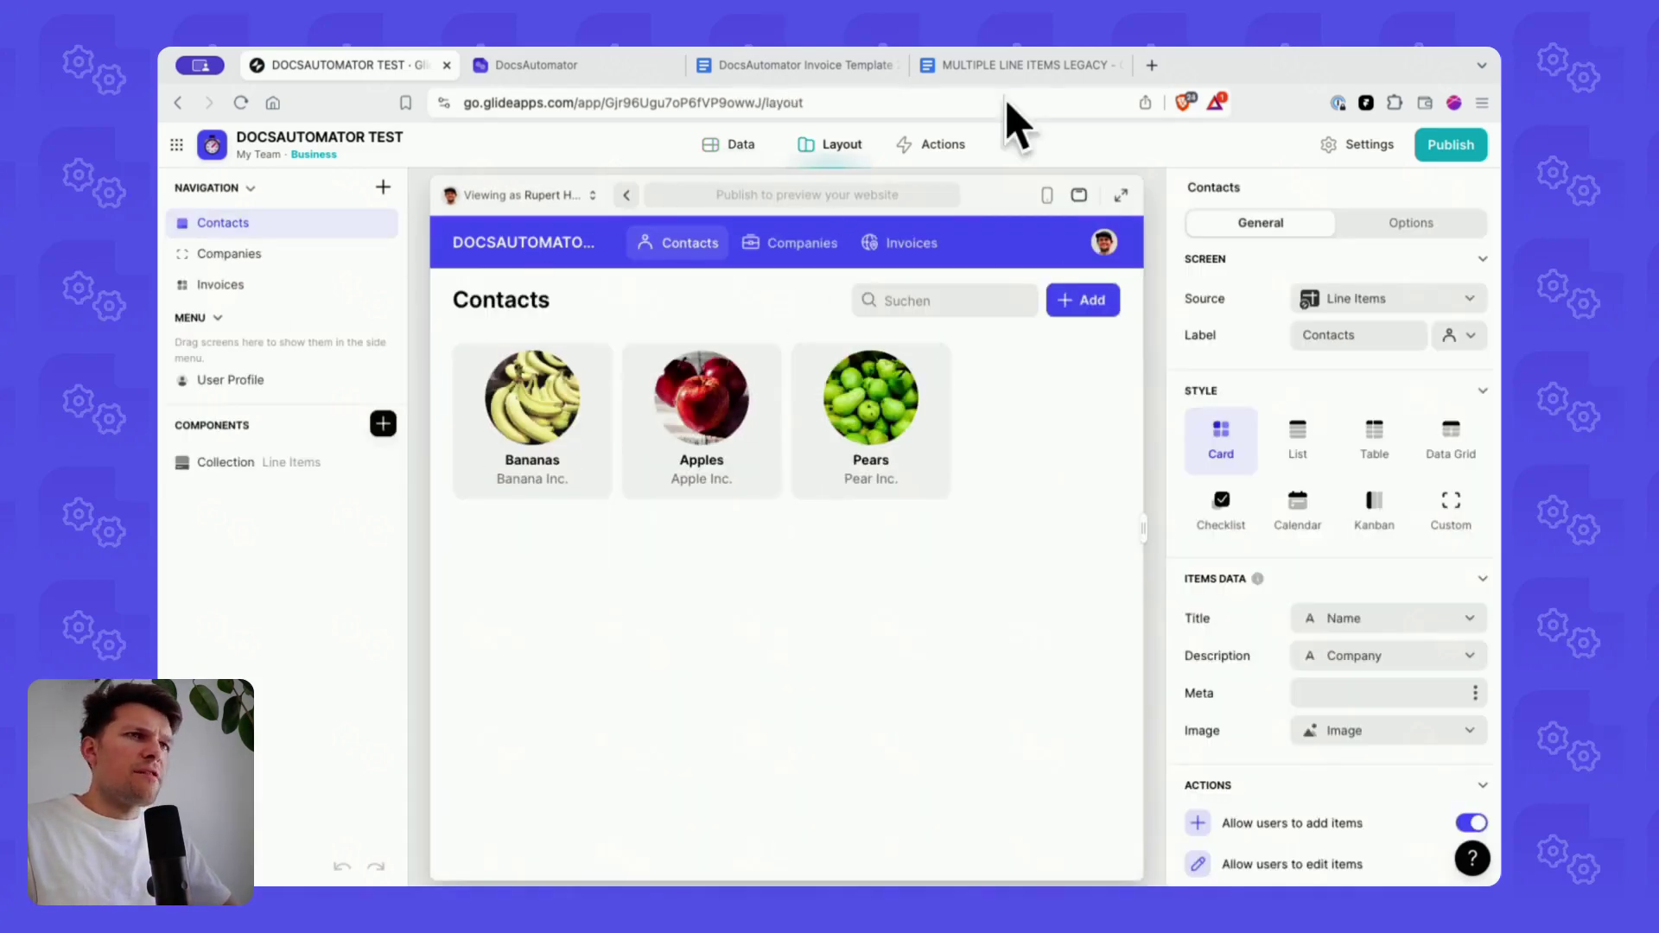
click(259, 253)
click(570, 376)
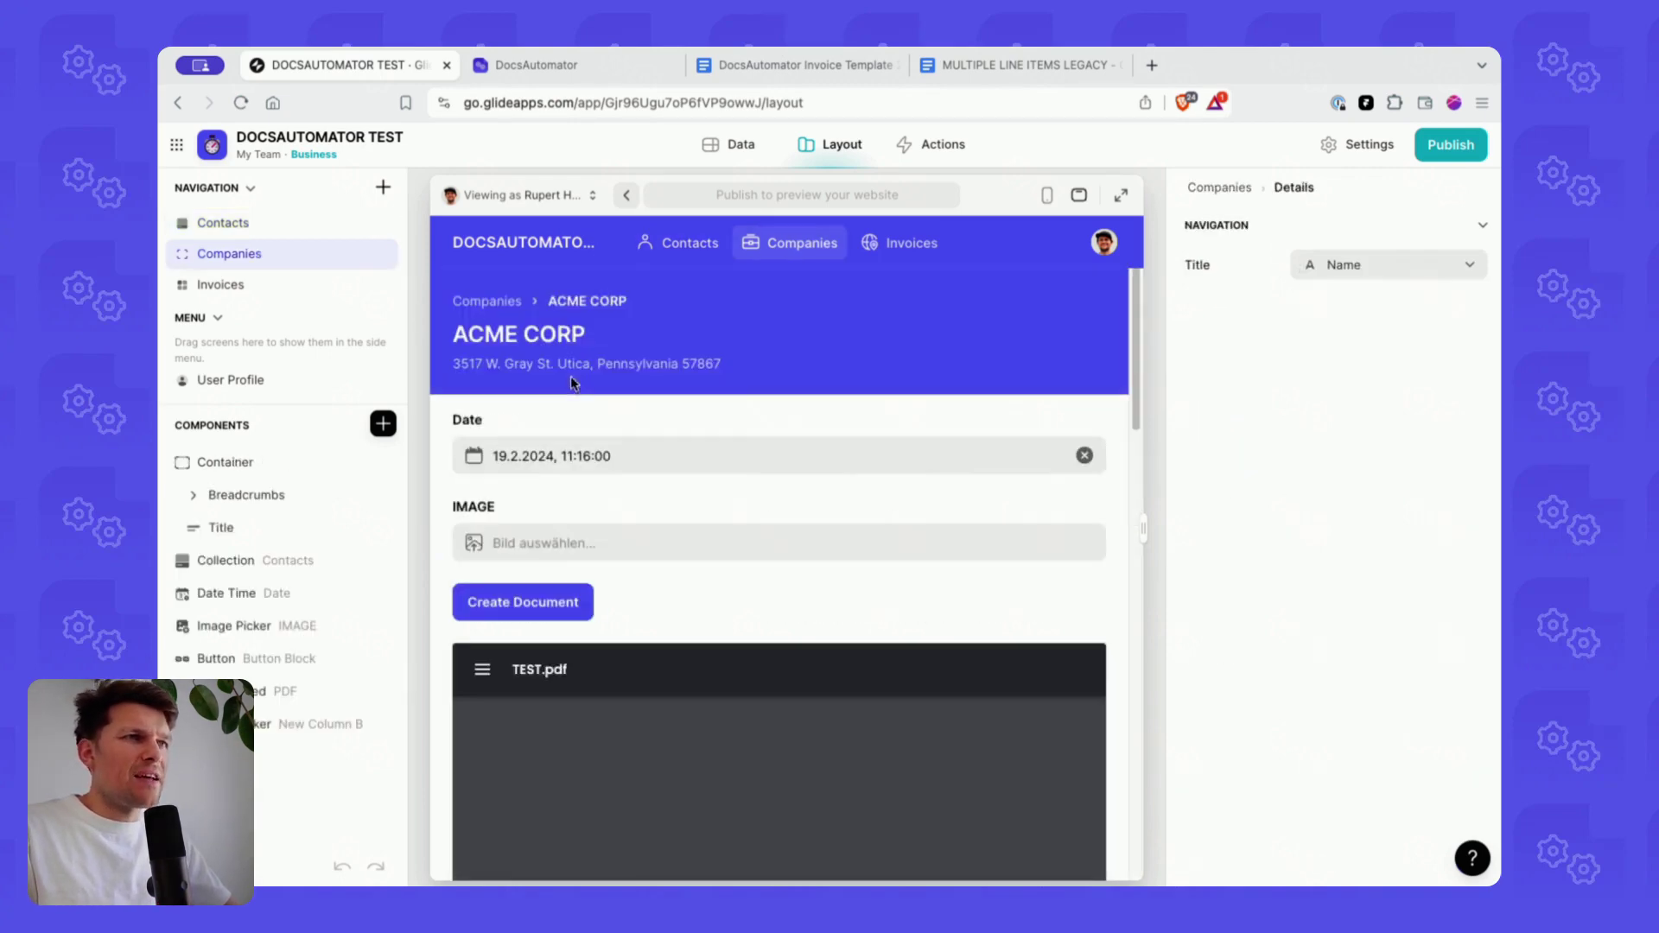
click(232, 283)
click(523, 386)
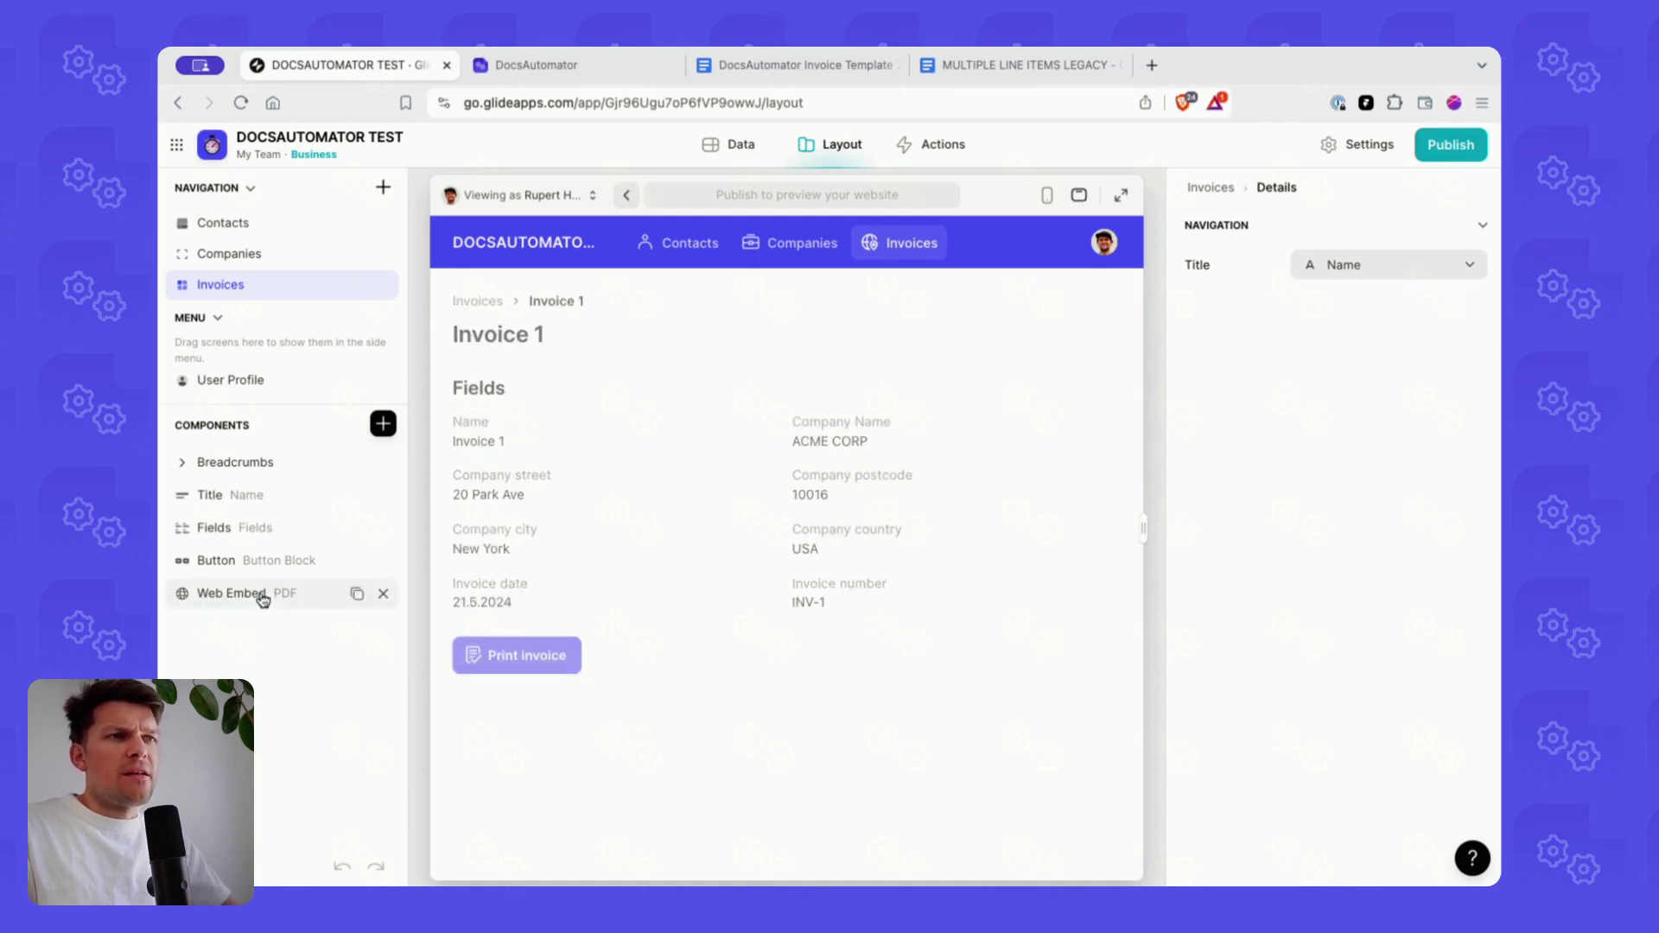
- Show the Print invoice button's Generate document field mappings down to line_items_1
click(242, 561)
click(1232, 632)
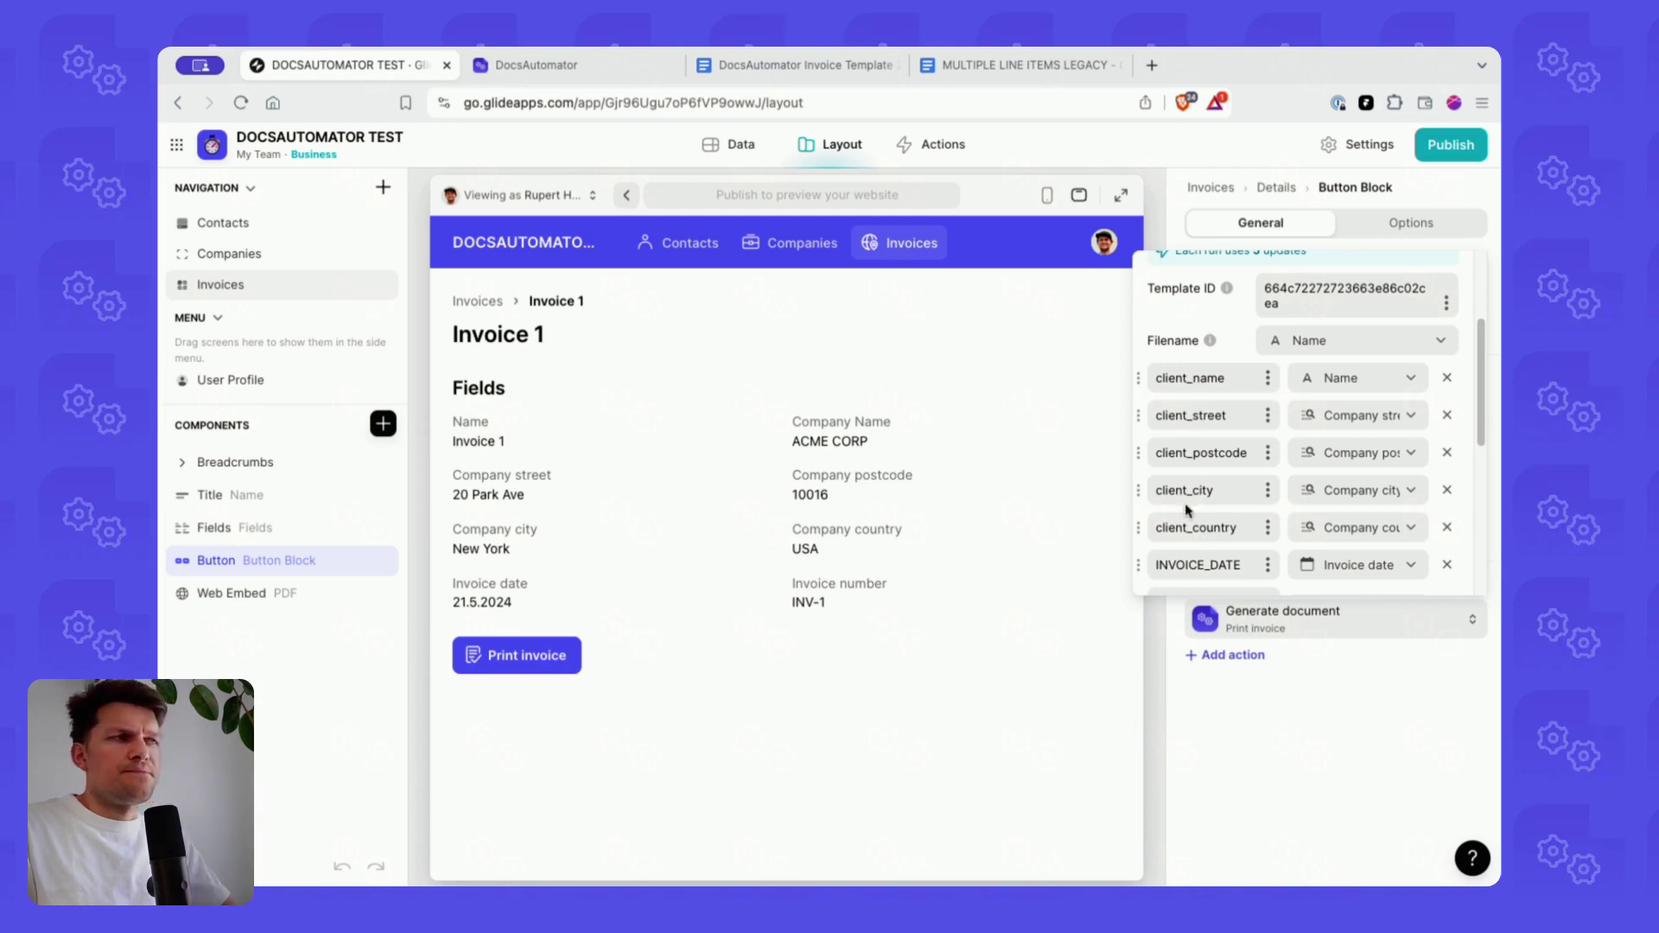
scroll(1184, 436, down, 5)
click(800, 65)
- Match the template's client_name placeholder against the action's client_name field
drag(572, 326, 510, 326)
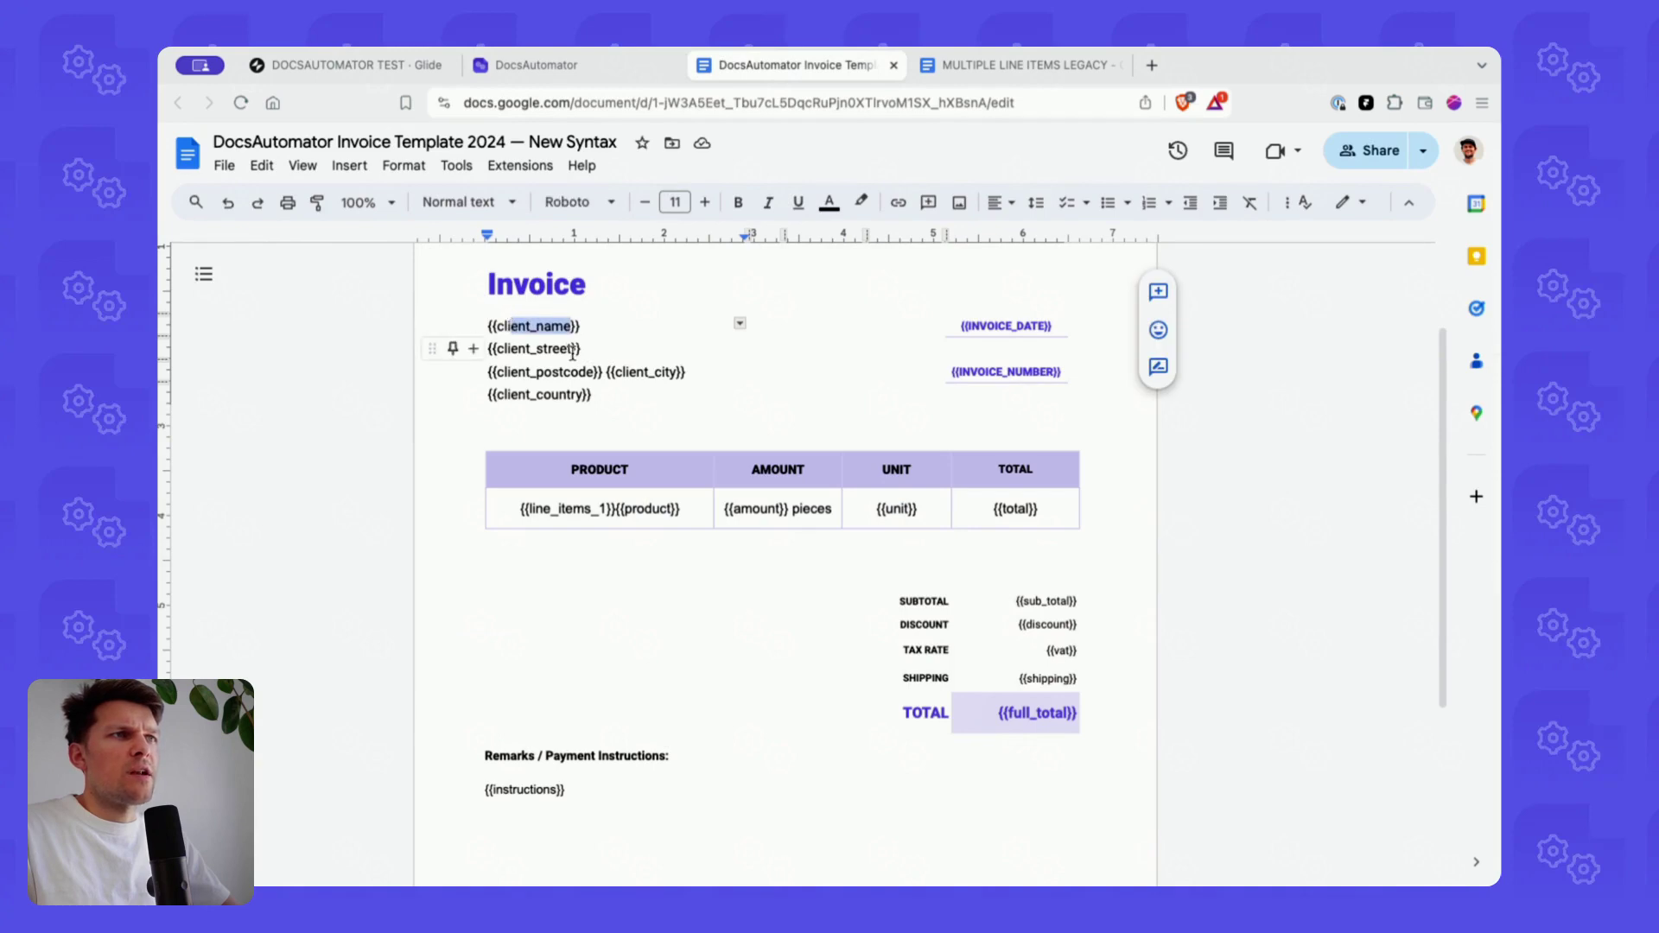
key(super+1)
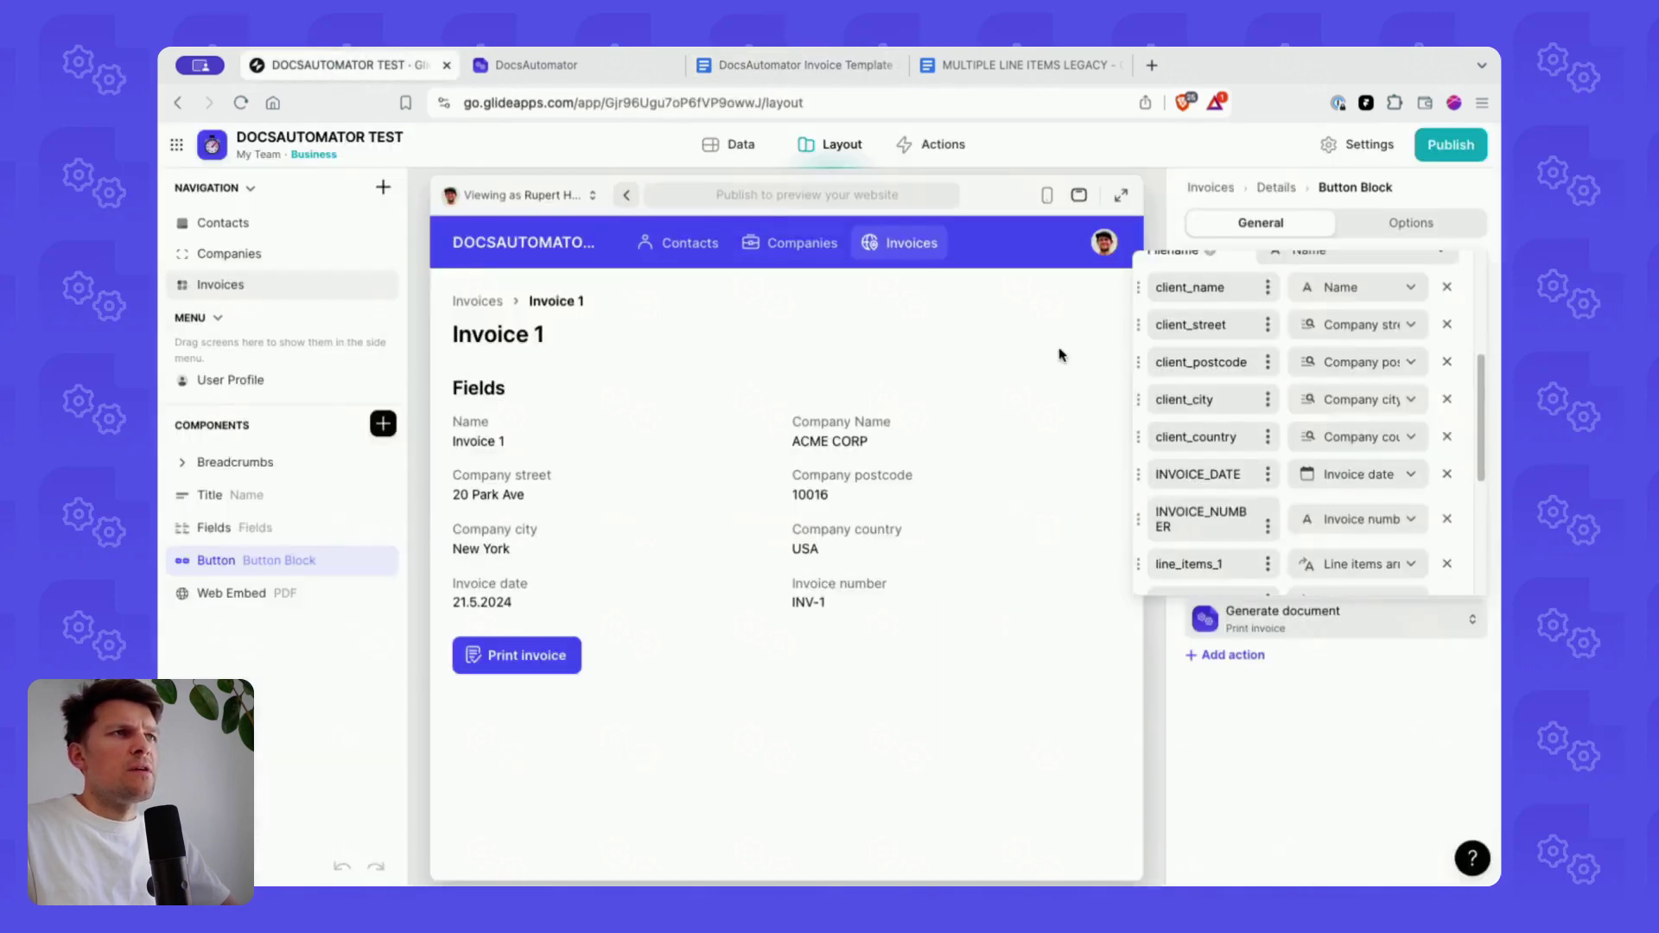
drag(1230, 286, 1156, 288)
click(1172, 292)
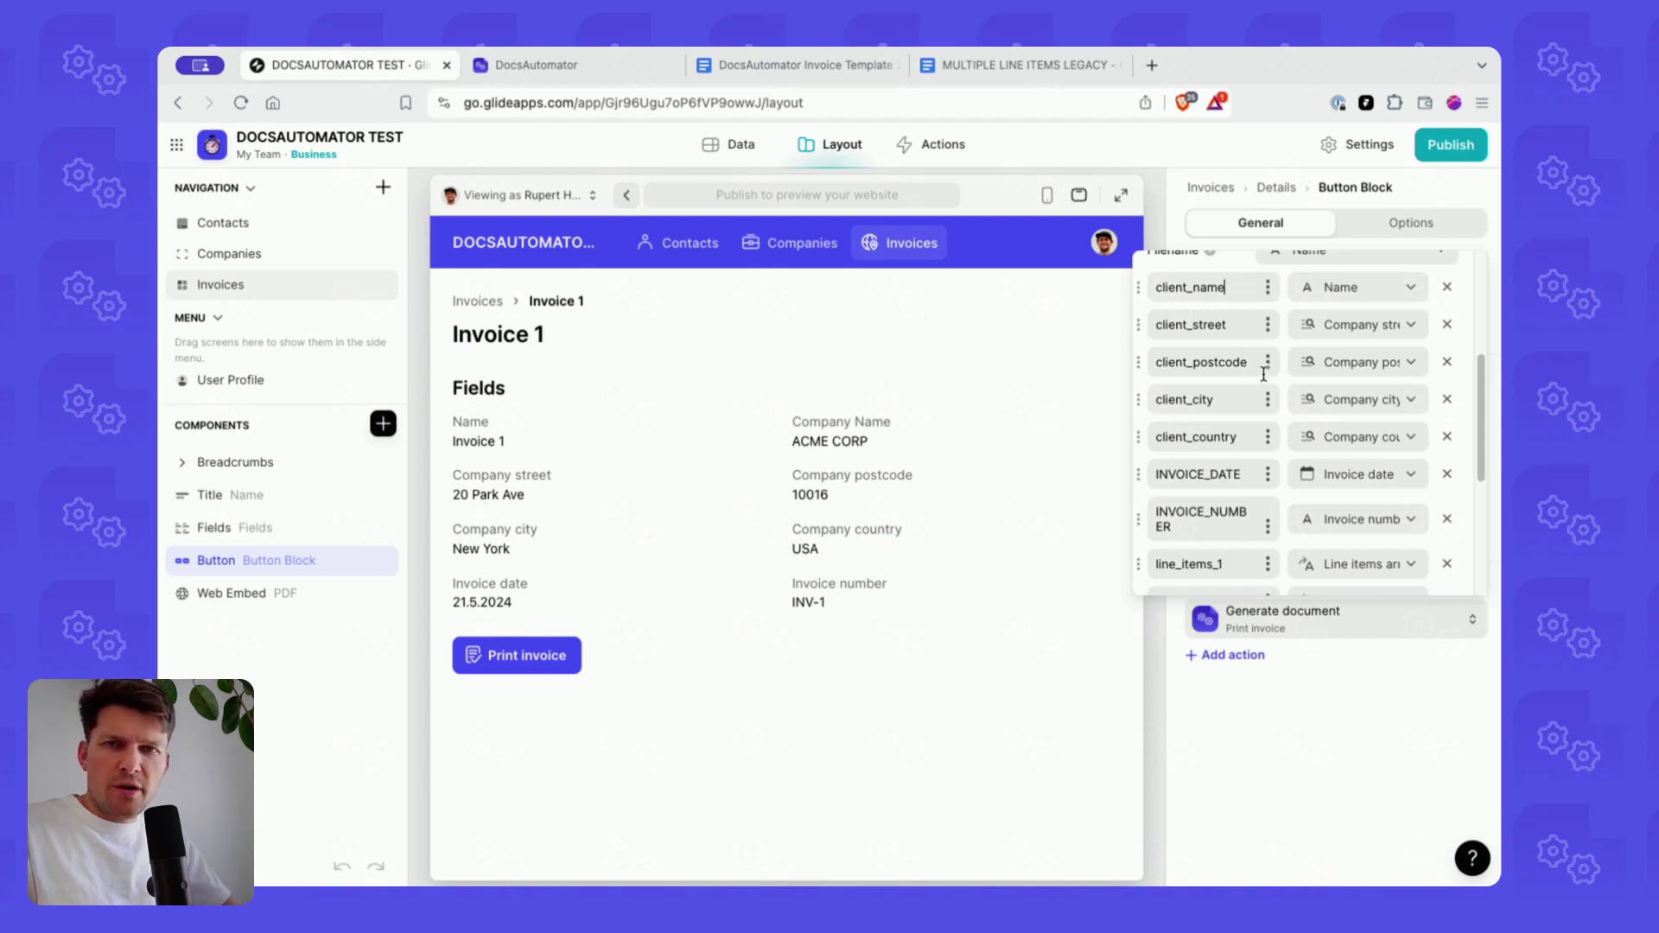
- Check the line_items_1 field name mapped to the Line items array
scroll(1214, 428, down, 4)
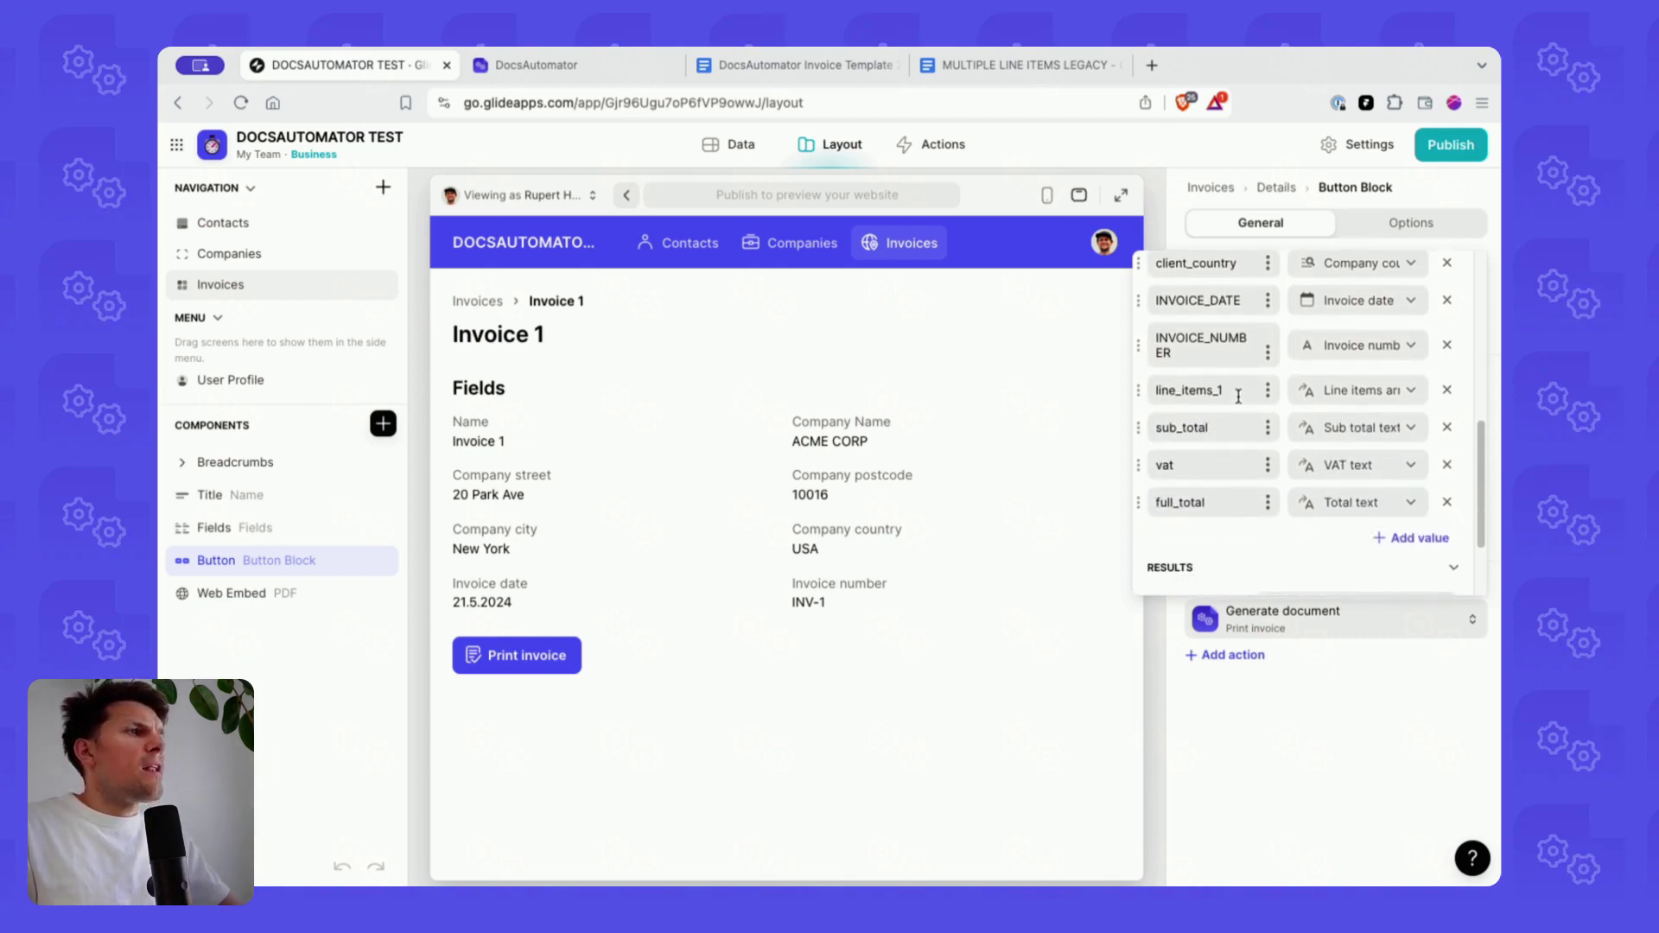
double_click(1237, 394)
click(1239, 395)
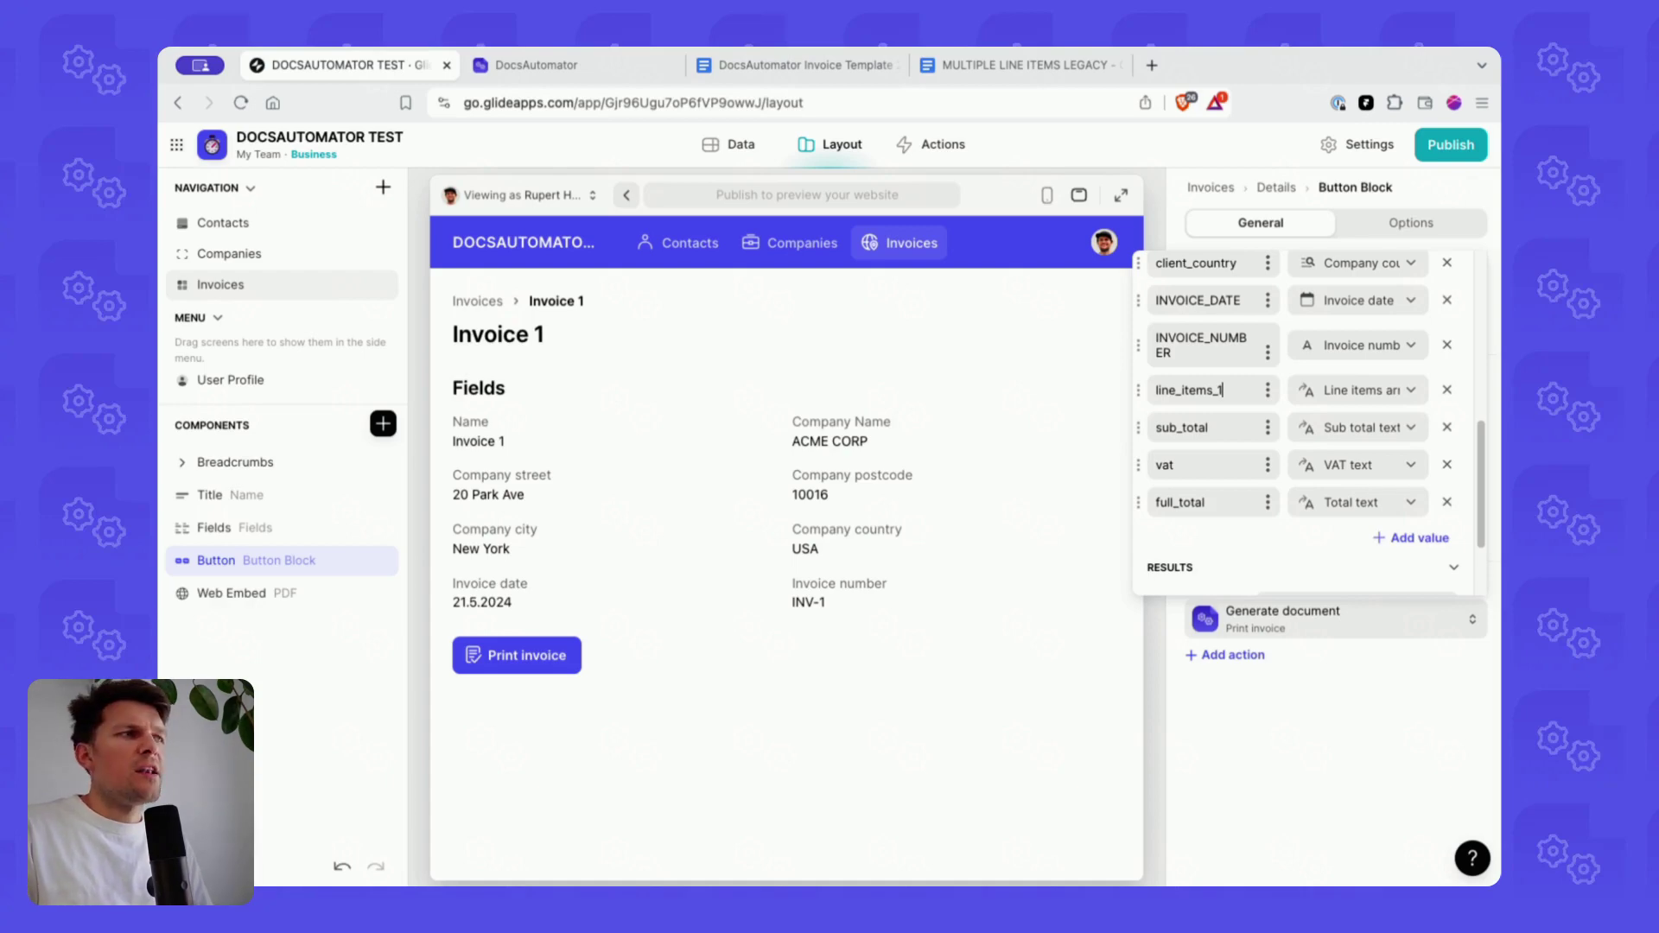
key(super+a)
key(Right)
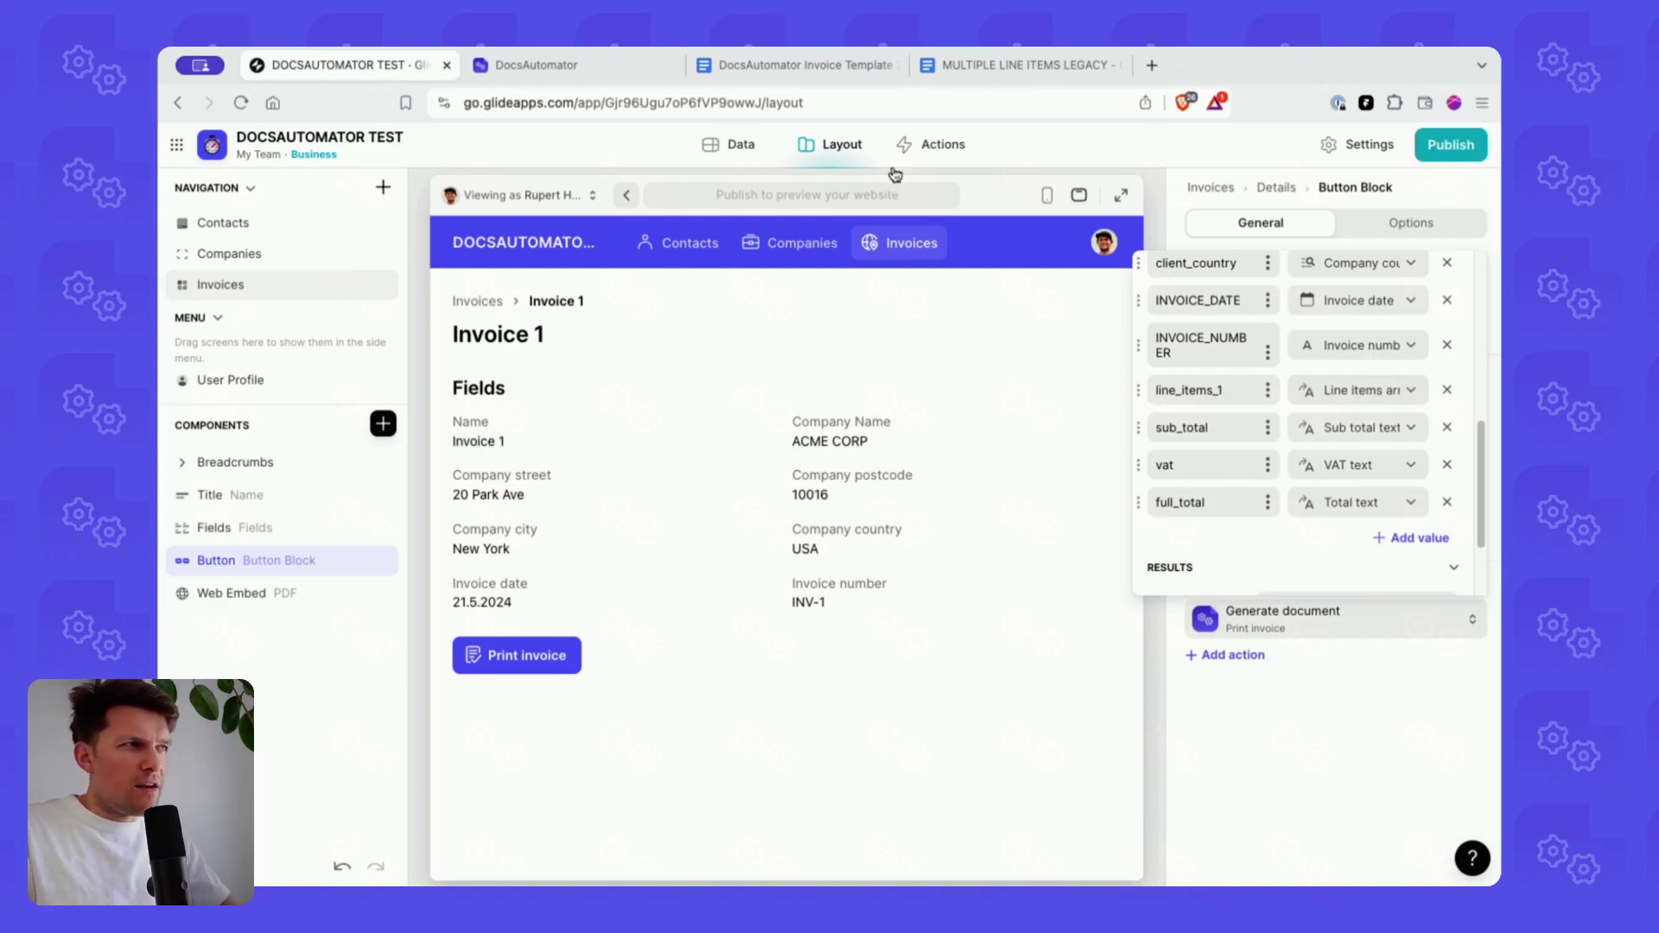
- Inspect Invoice 1's Line items array JSON listing Bananas, Apples and Pears
click(730, 144)
scroll(979, 297, right, 10)
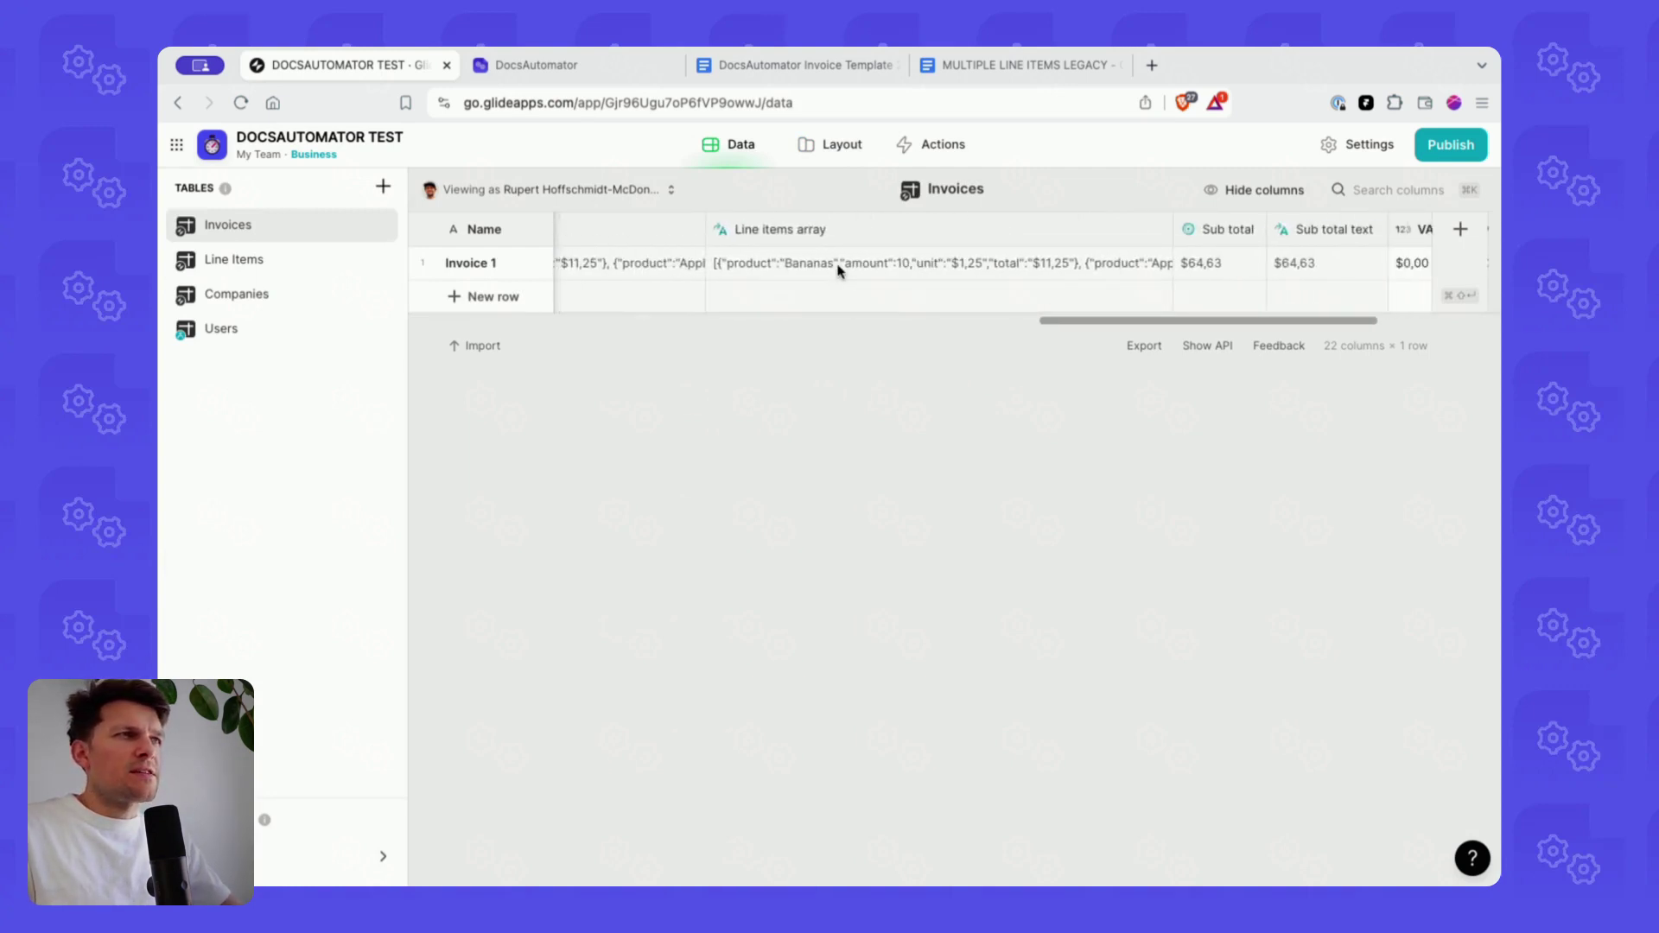
double_click(836, 264)
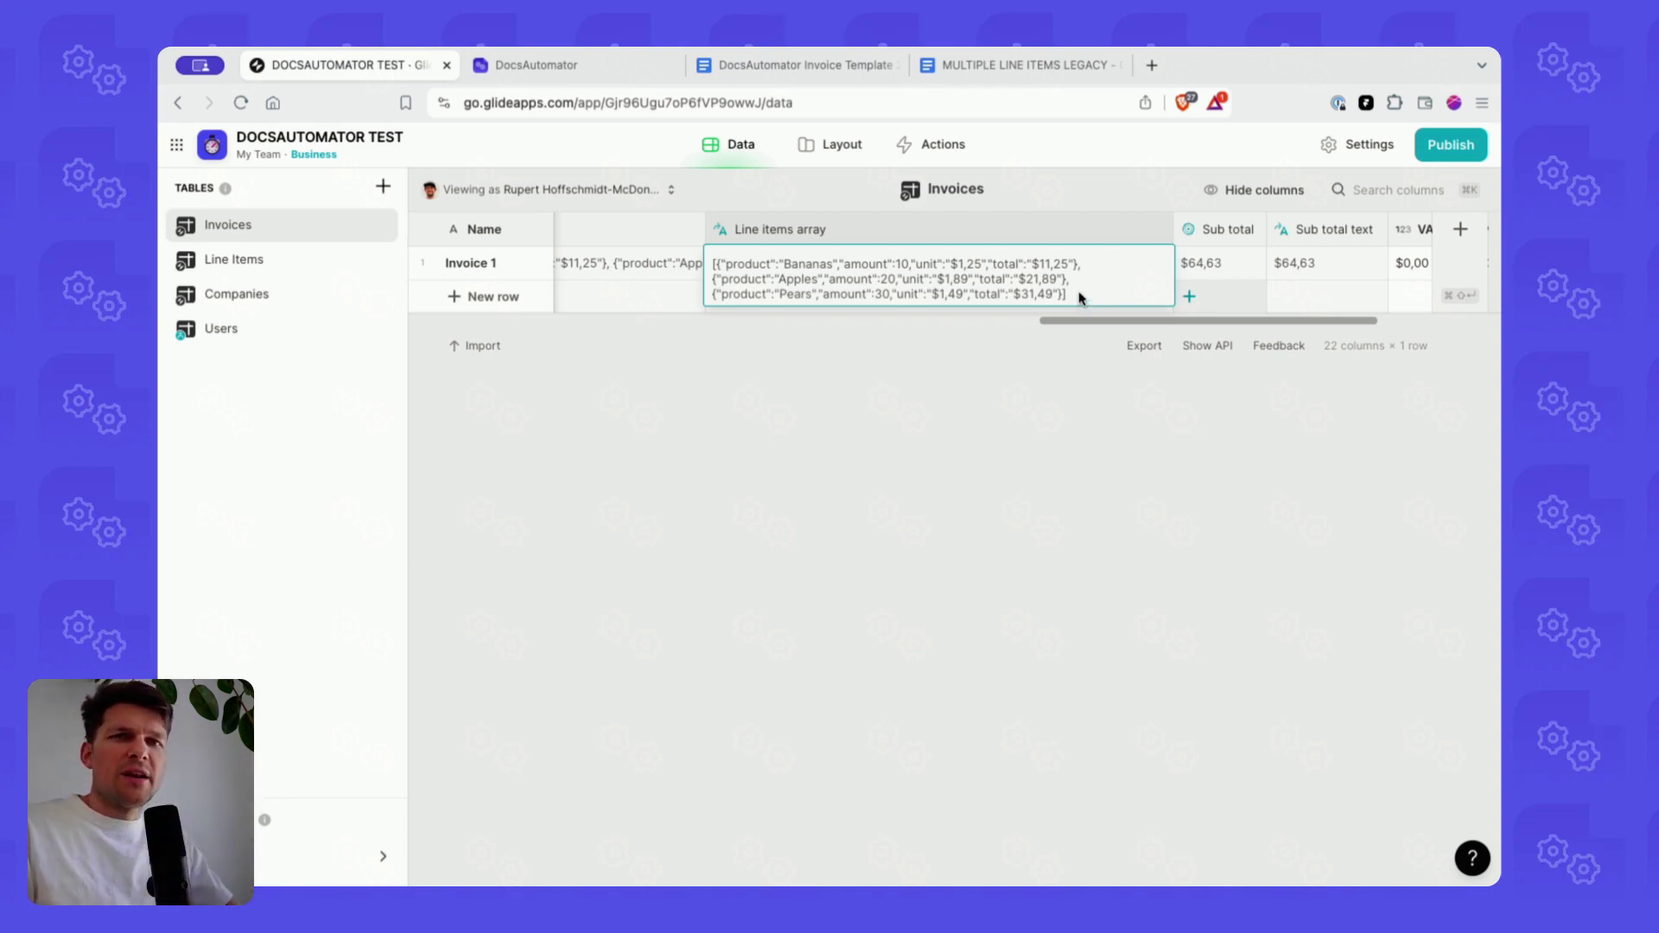
drag(1080, 298, 714, 270)
click(745, 266)
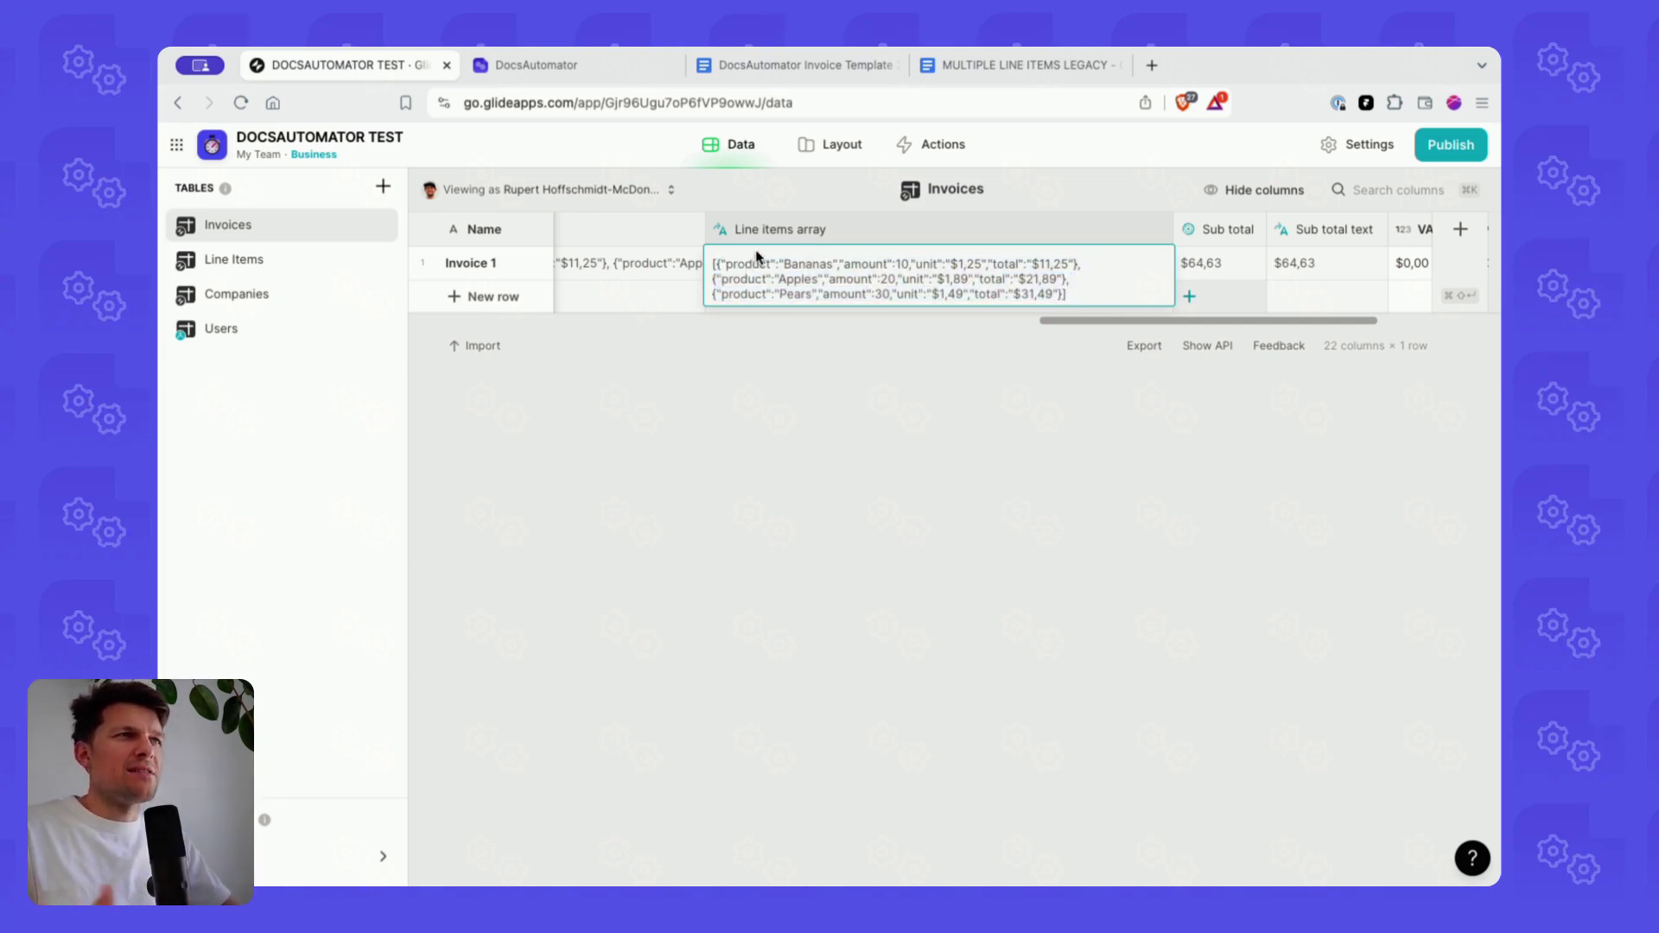
- Reopen the Print invoice Generate document action and review the line_items_1 mapping
click(863, 147)
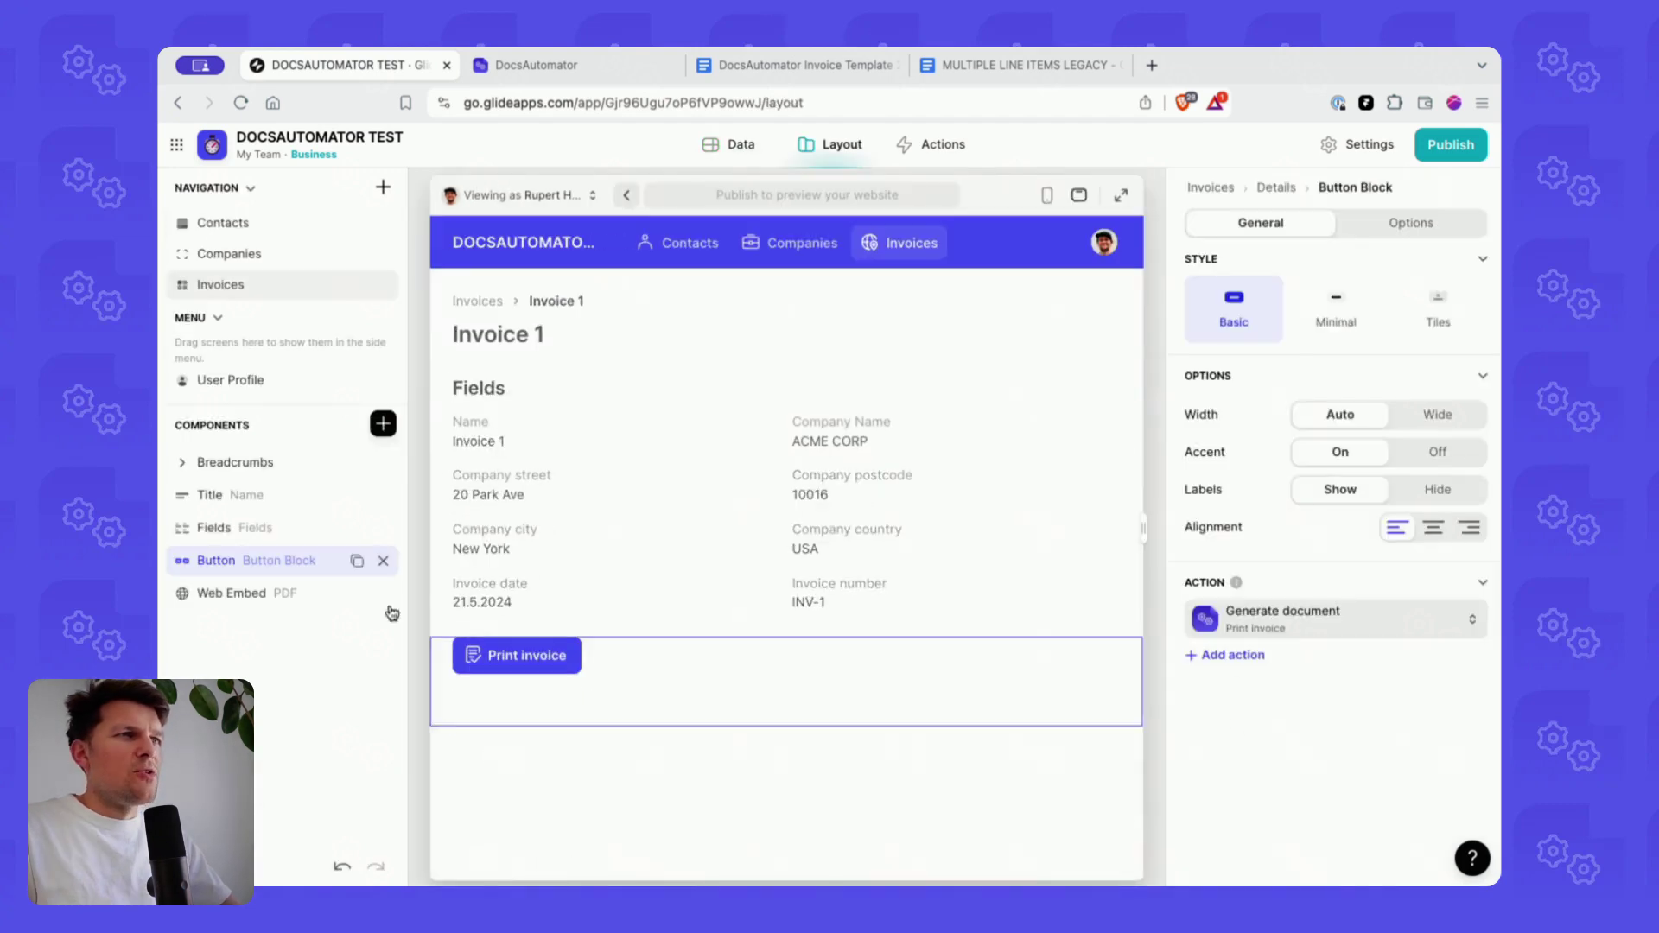
click(1326, 622)
scroll(1223, 373, down, 5)
scroll(1223, 374, up, 1)
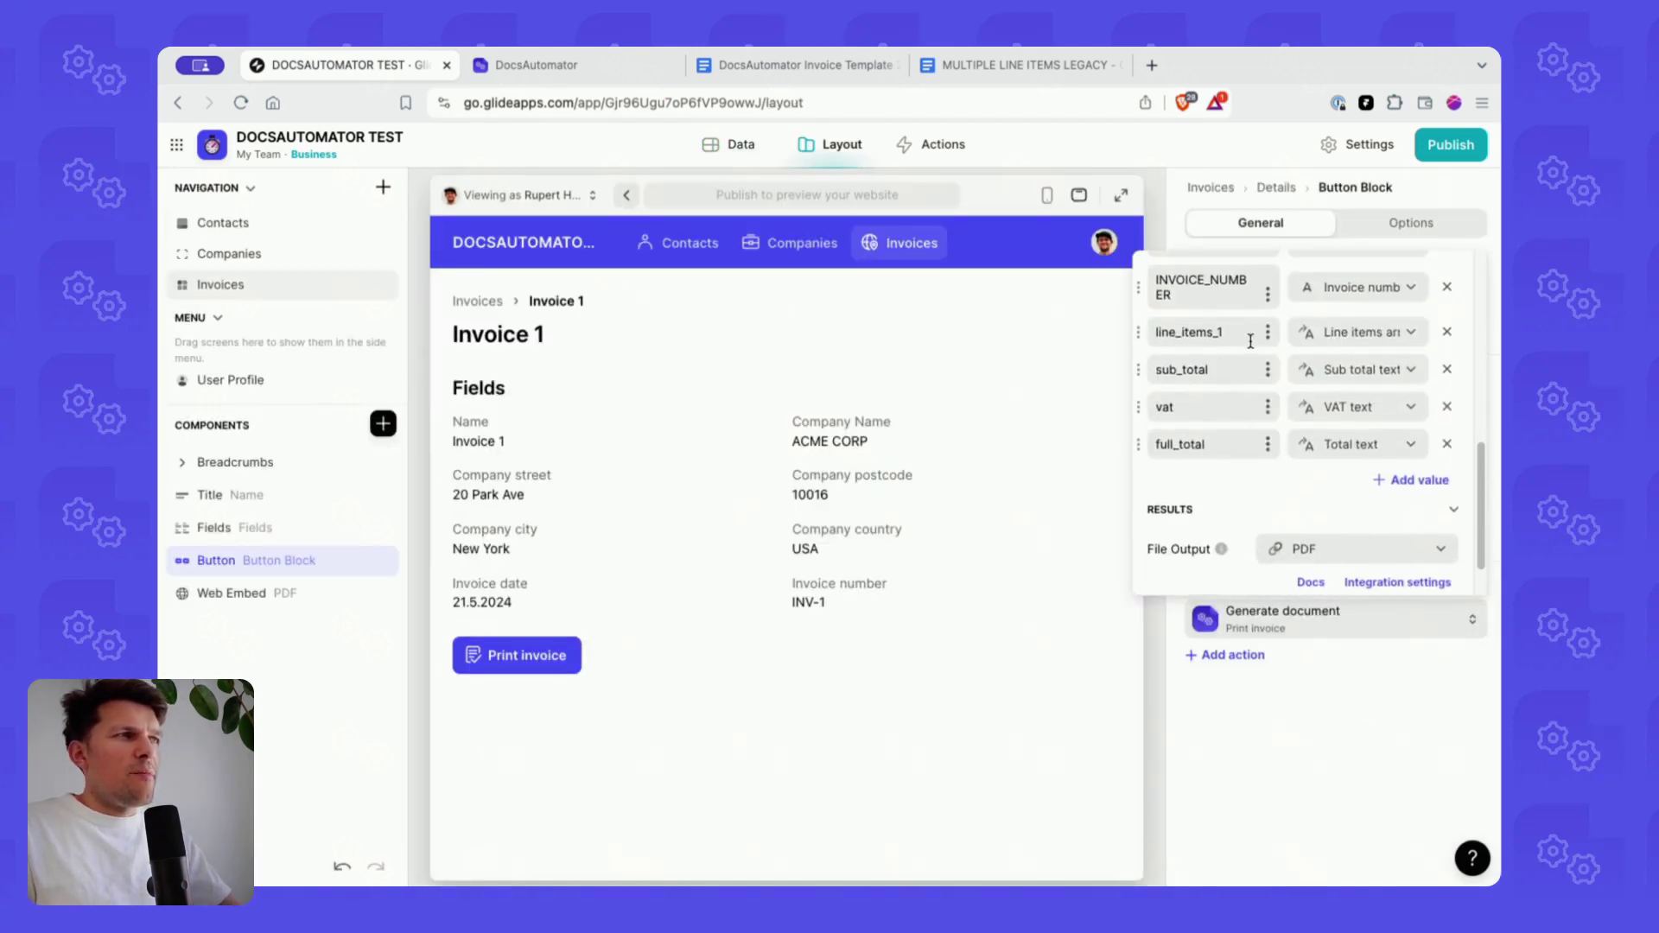
drag(1251, 336, 1158, 333)
click(1210, 332)
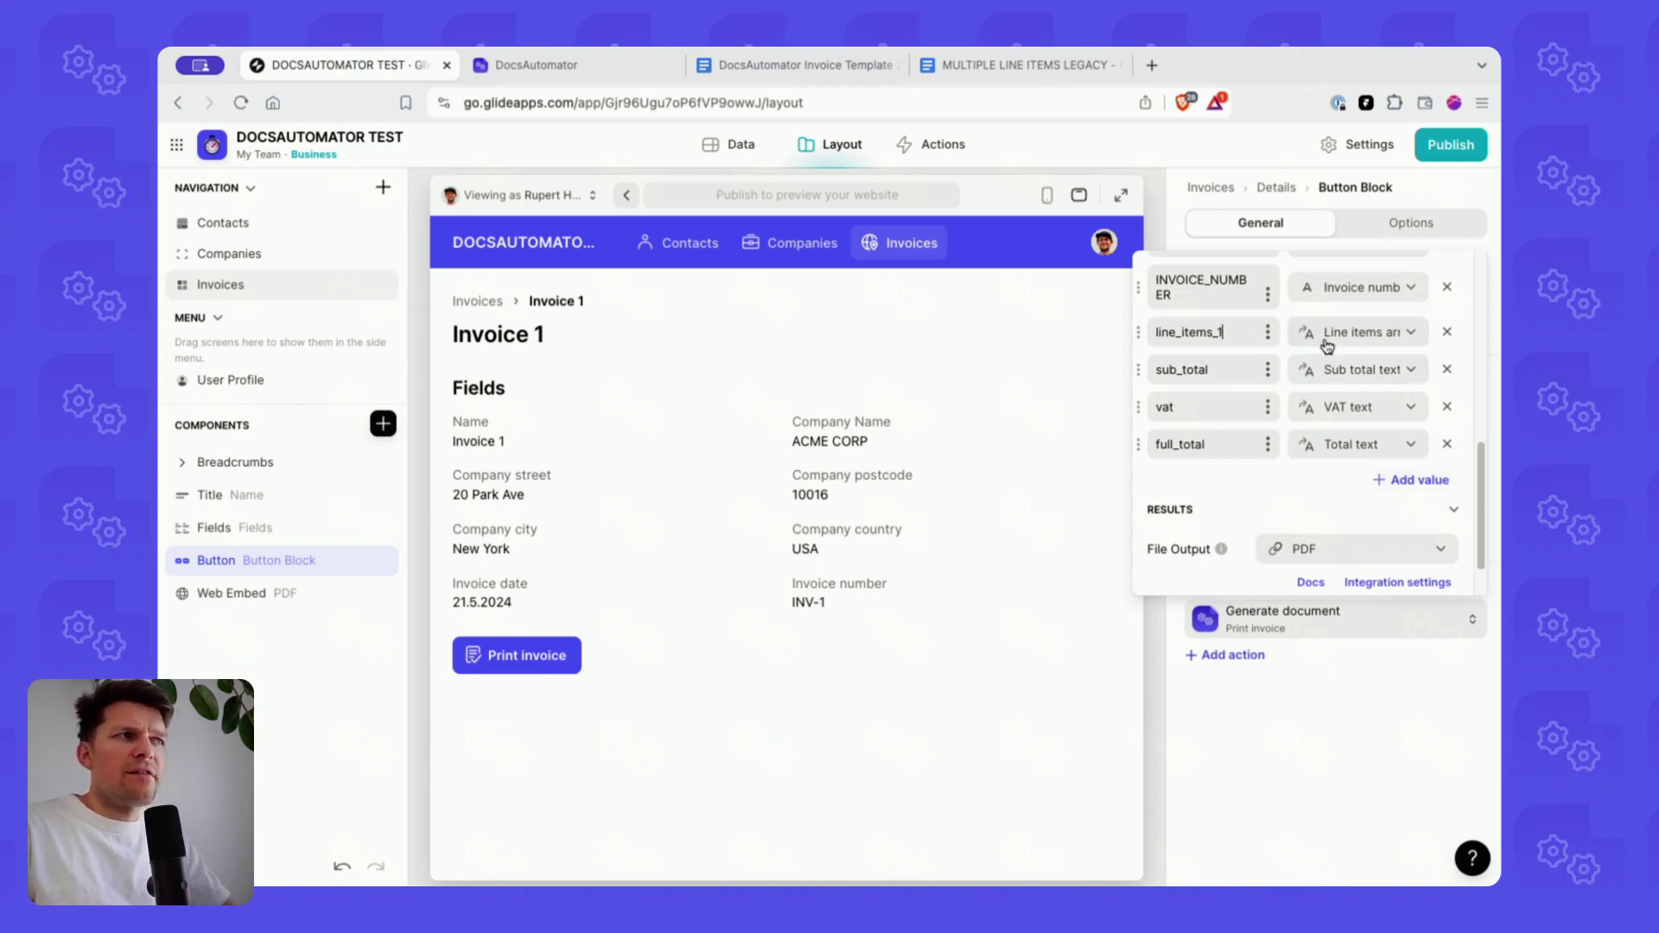
- Add a trial line_items_2 mapping, check its source columns, then delete it
click(1387, 482)
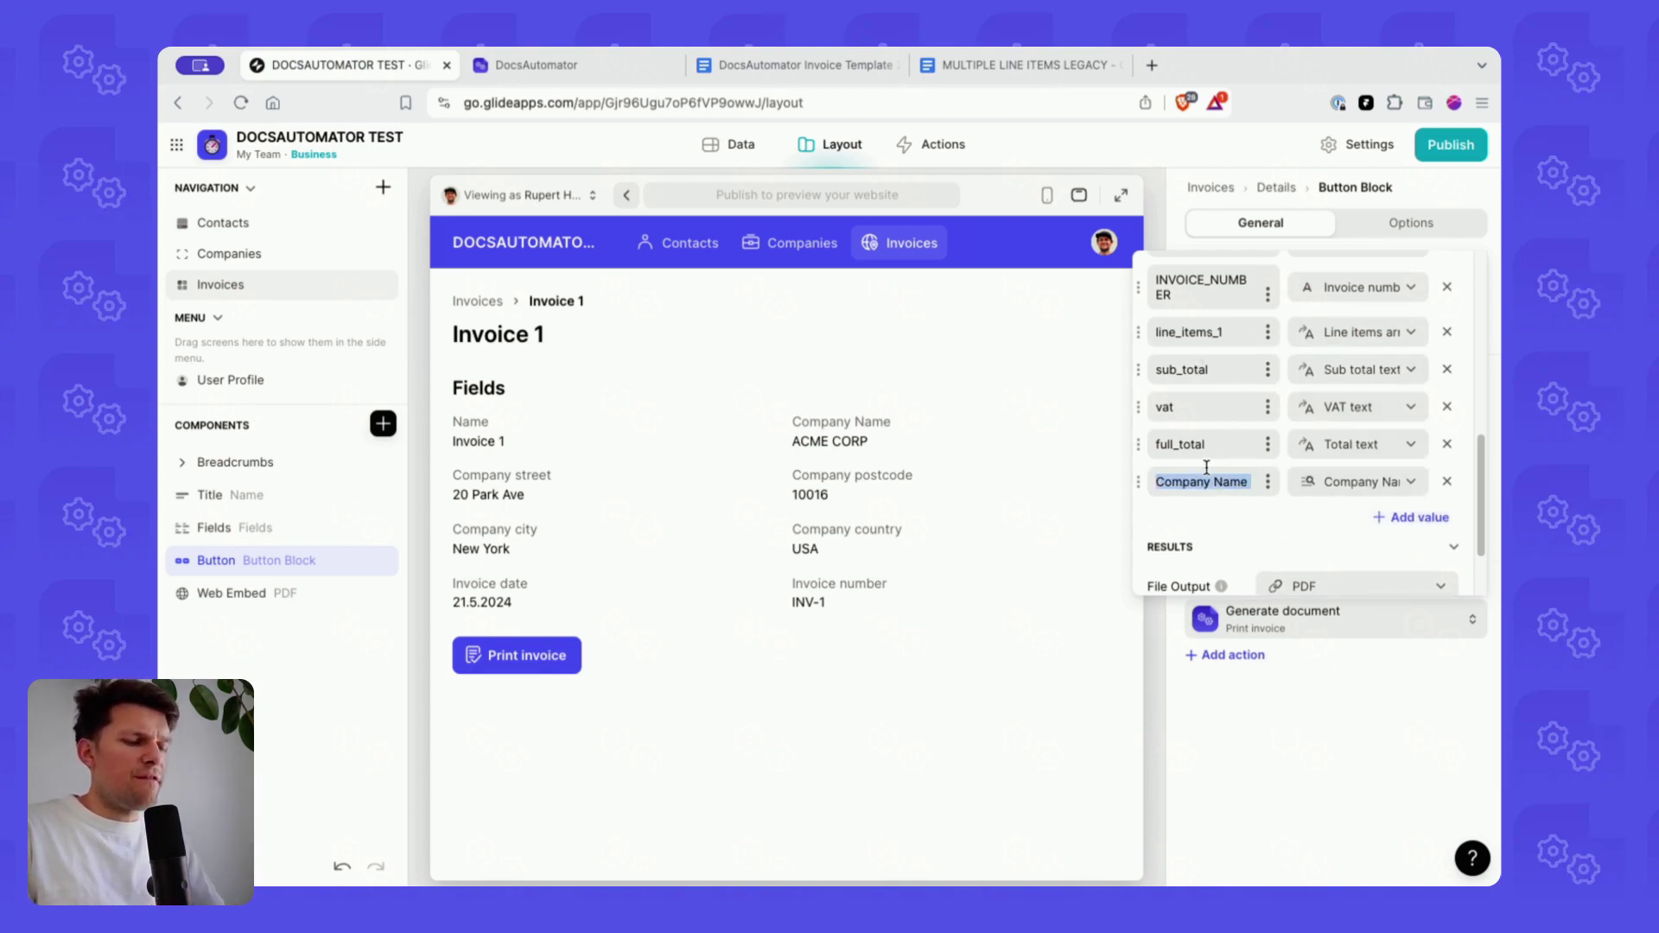
key(BackSpace)
text(line_items_2)
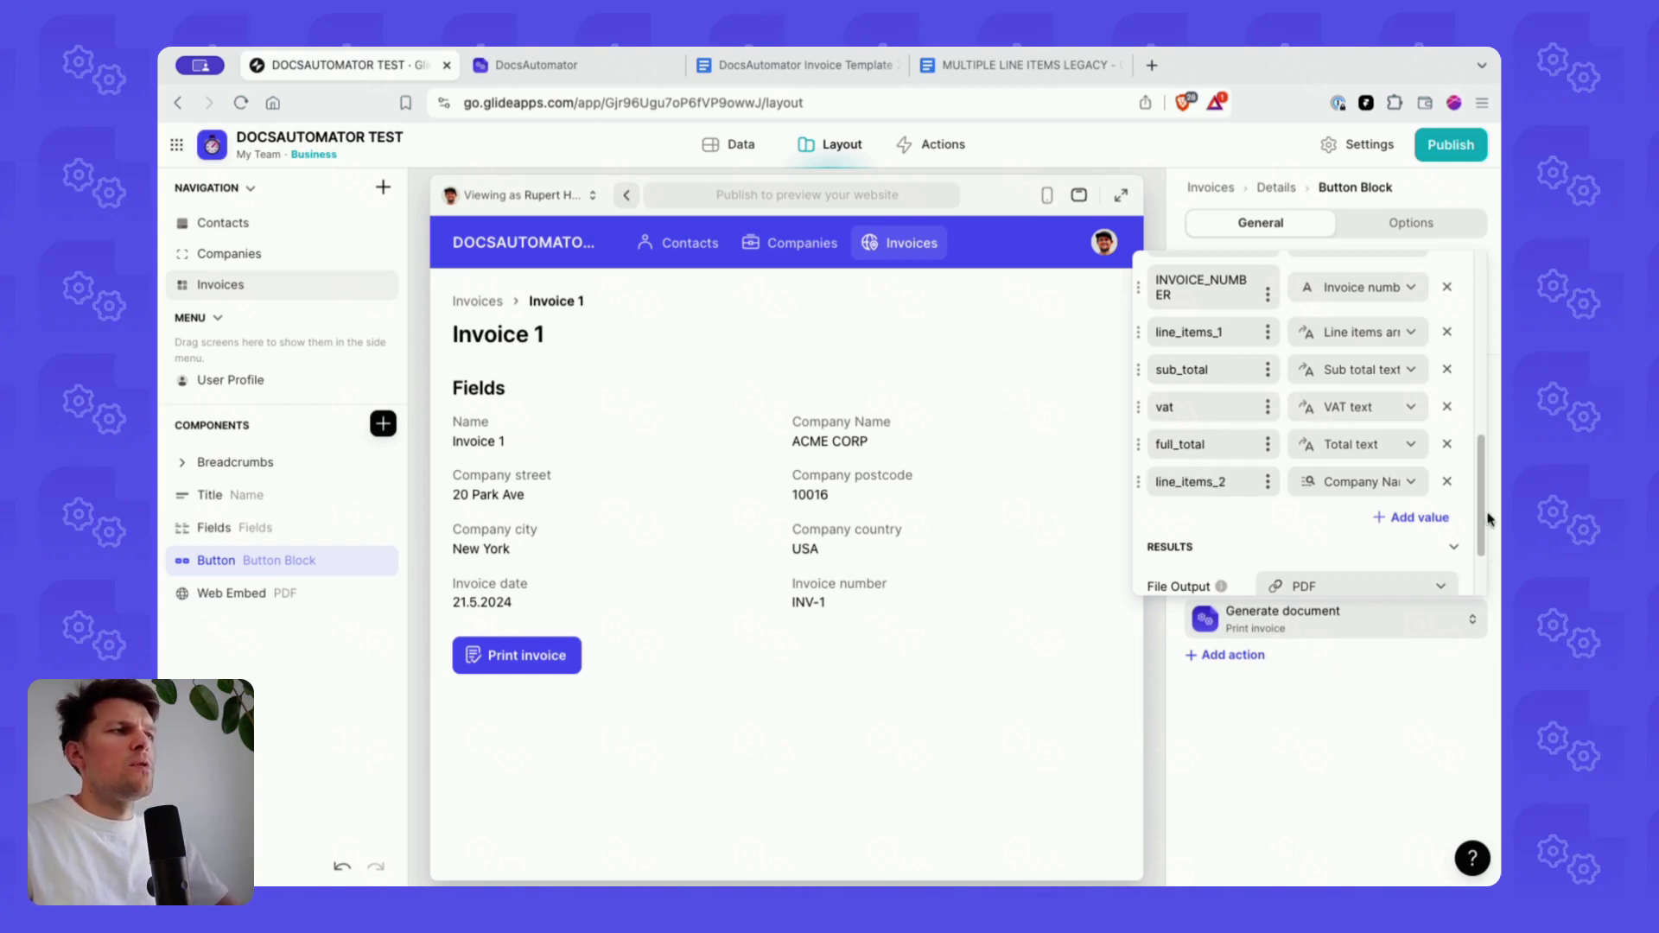
click(1359, 482)
scroll(1276, 682, down, 5)
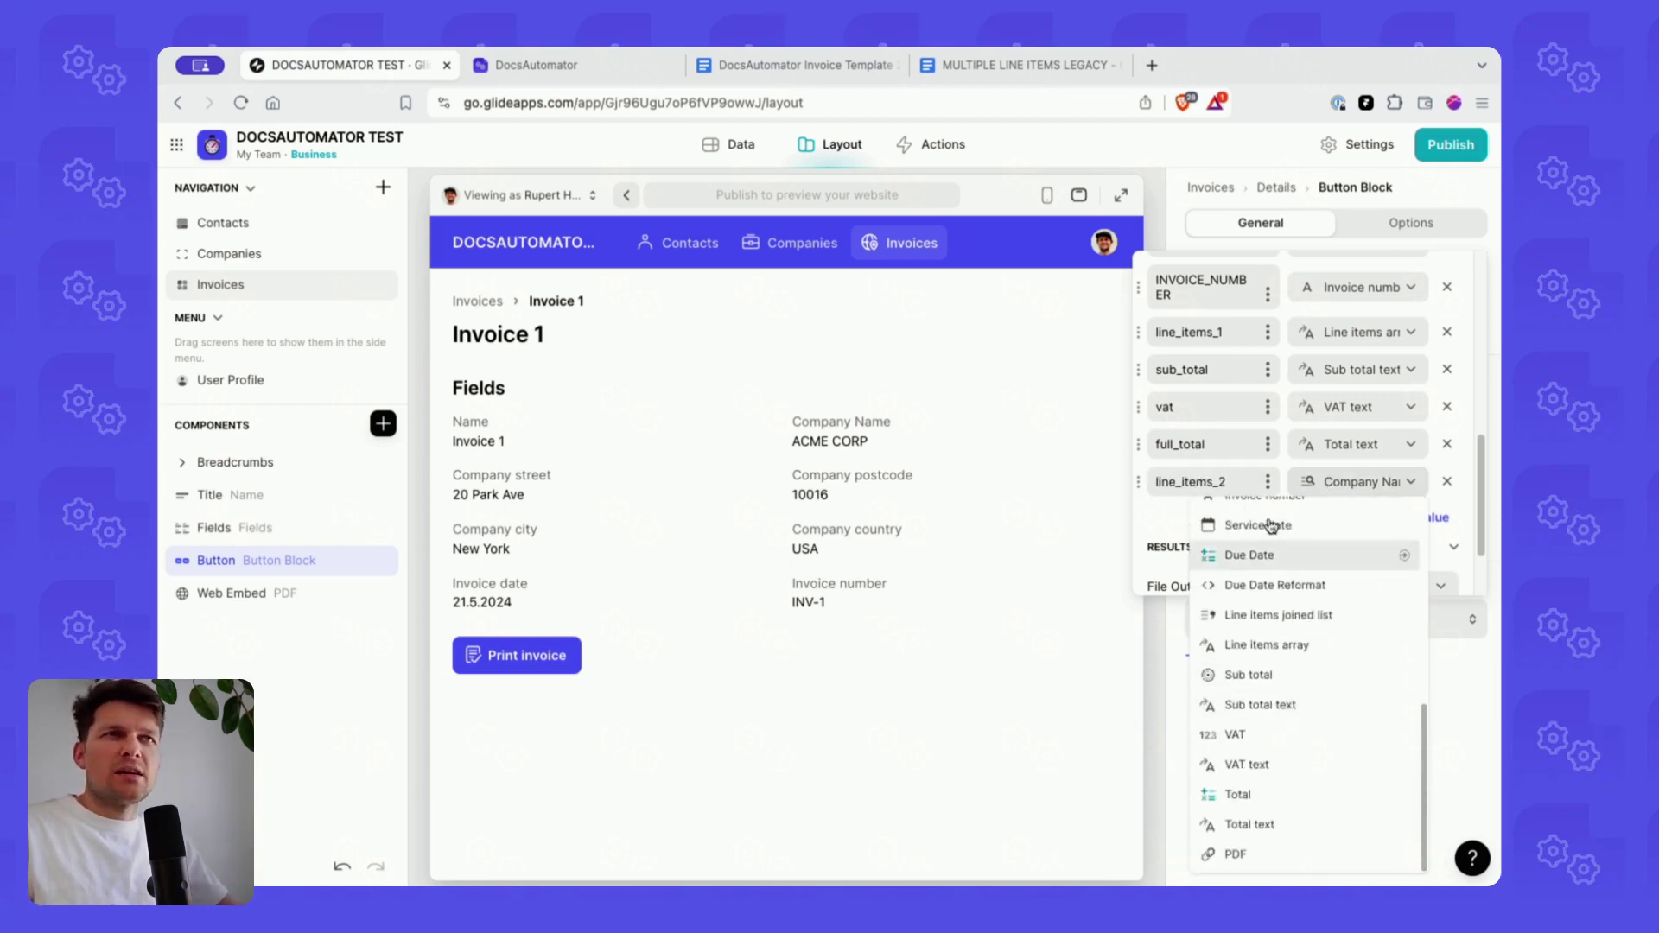
scroll(1263, 536, up, 1)
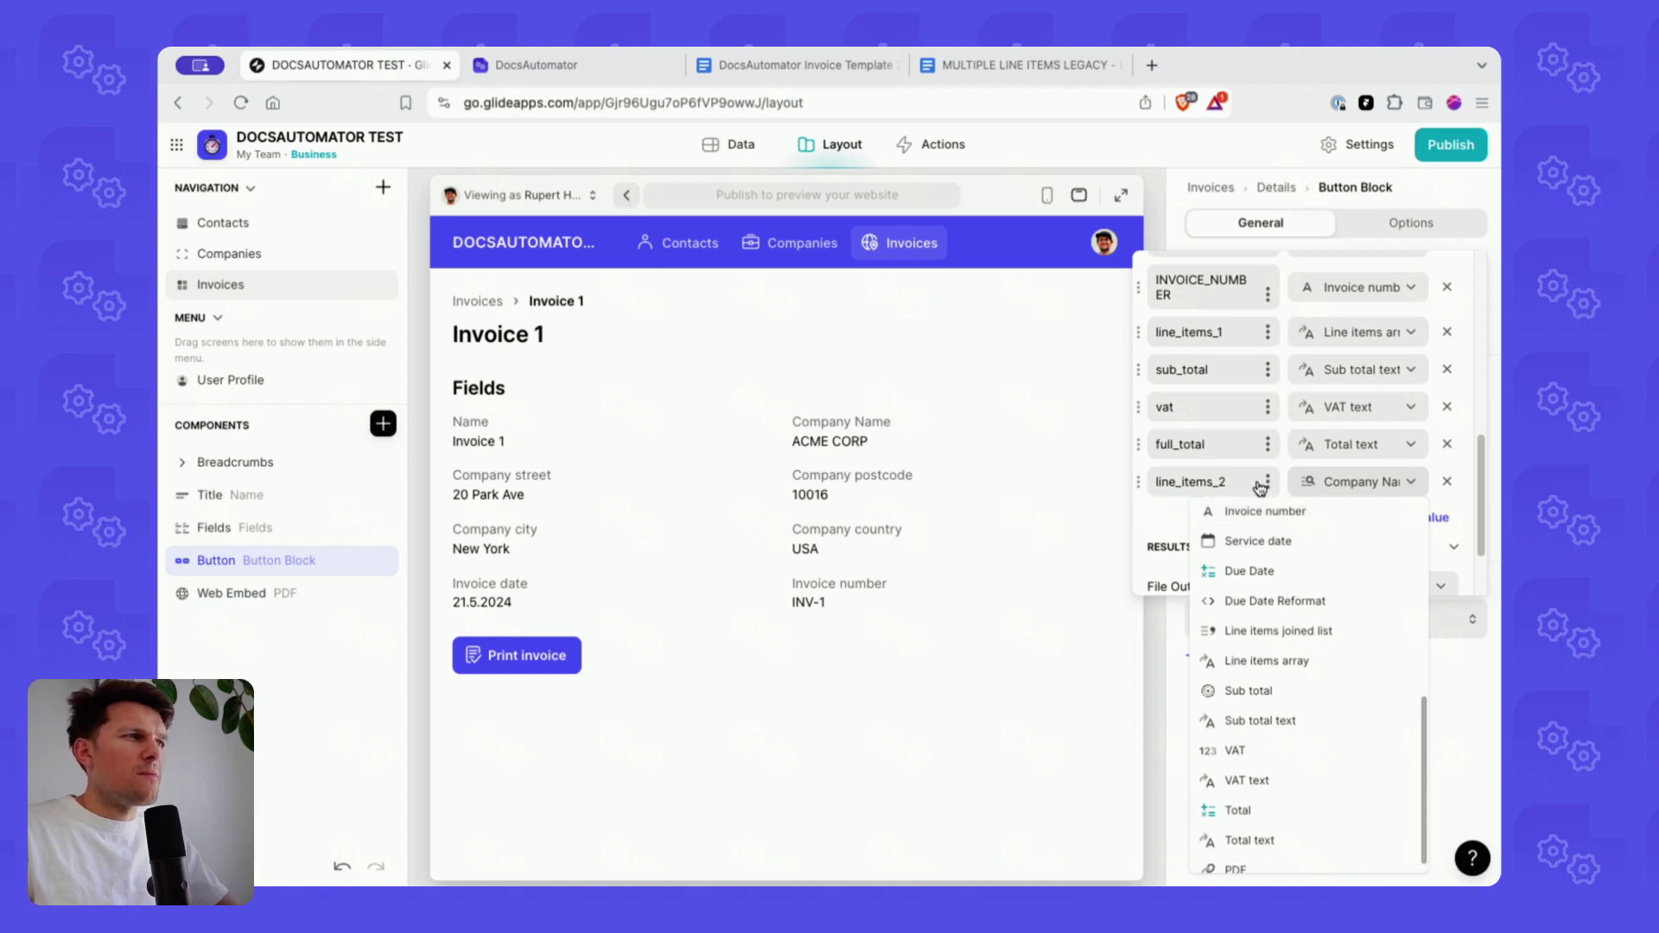
click(1447, 481)
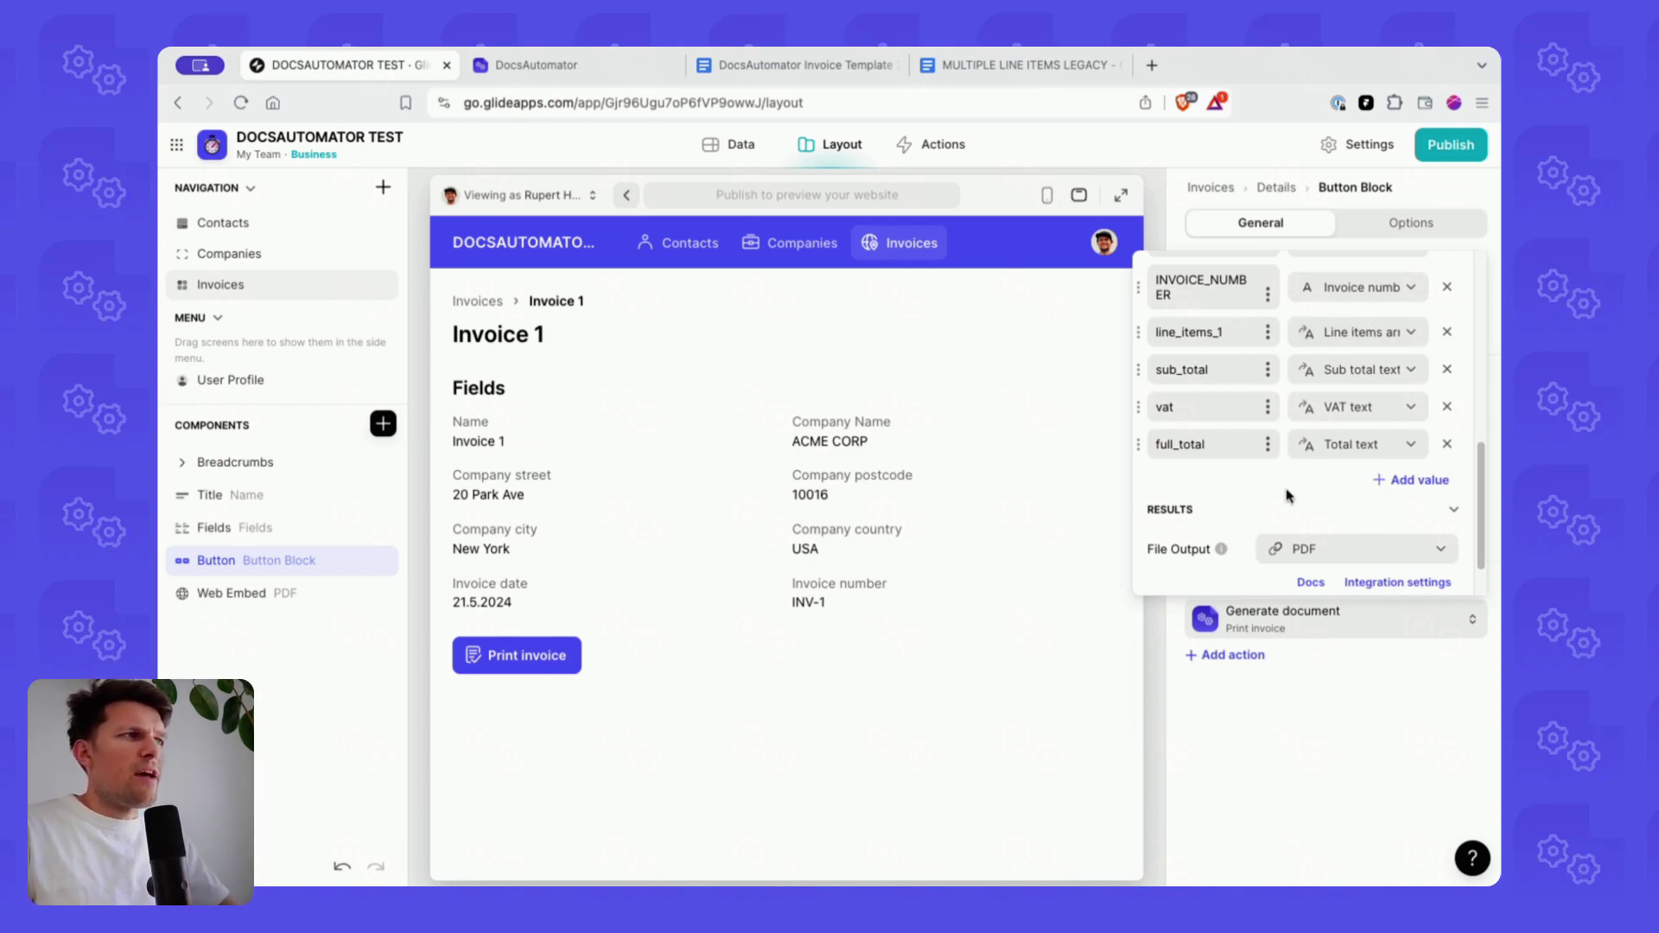
- Print the invoice PDF and compare its Bananas row with the template's amount cell
click(847, 331)
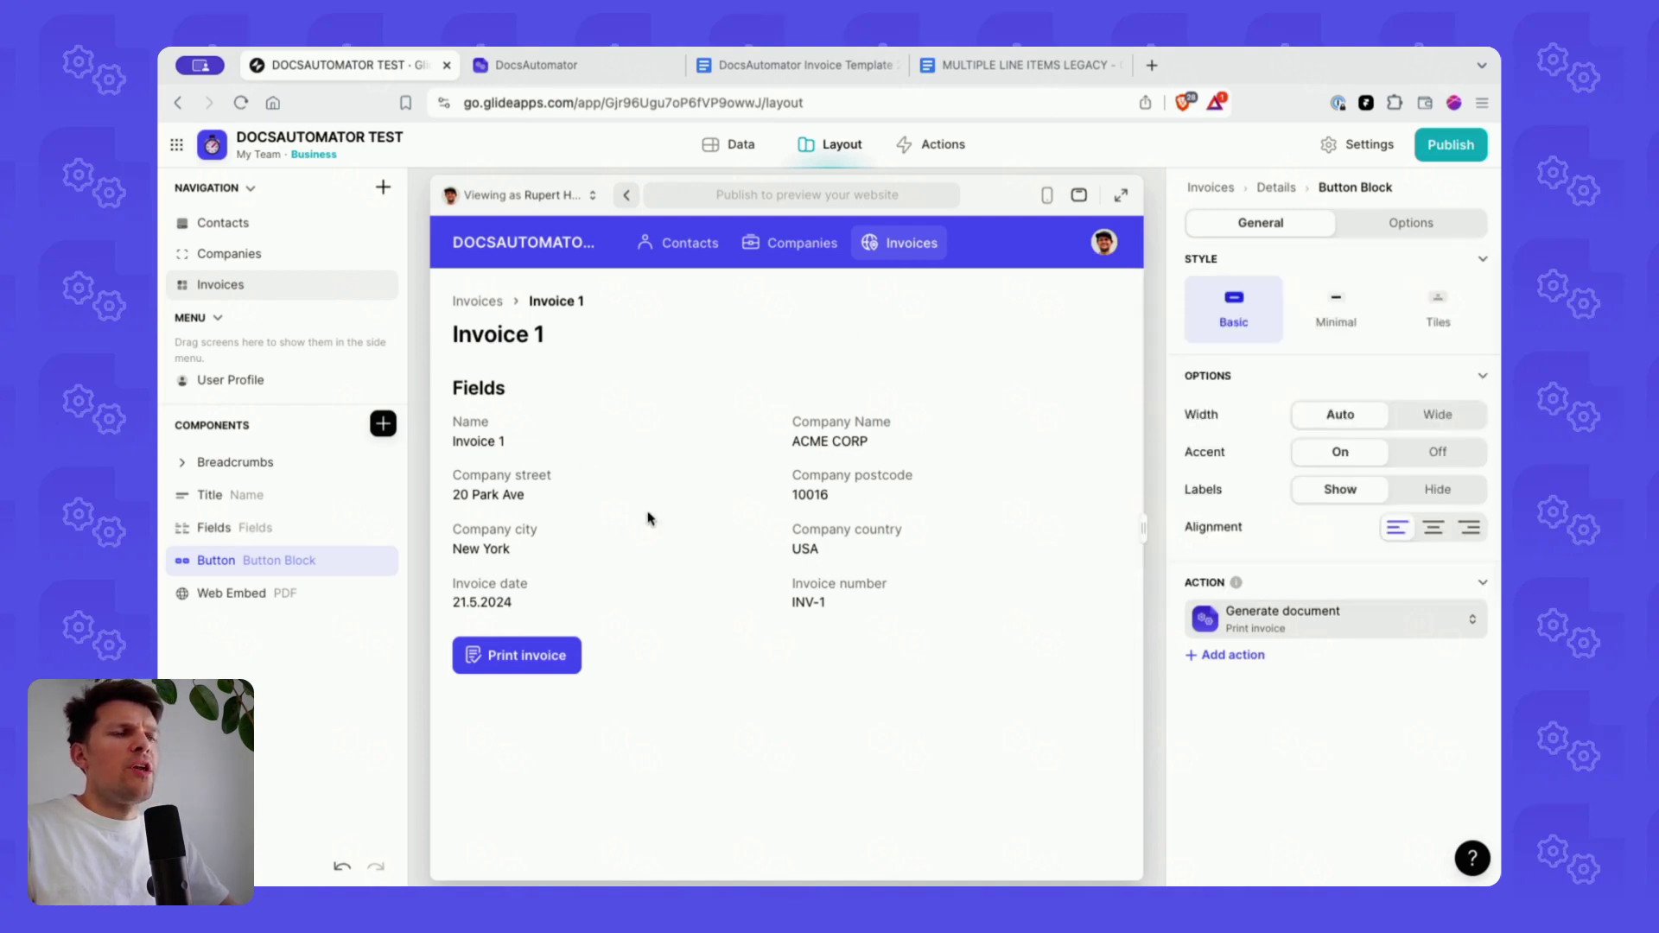
click(549, 654)
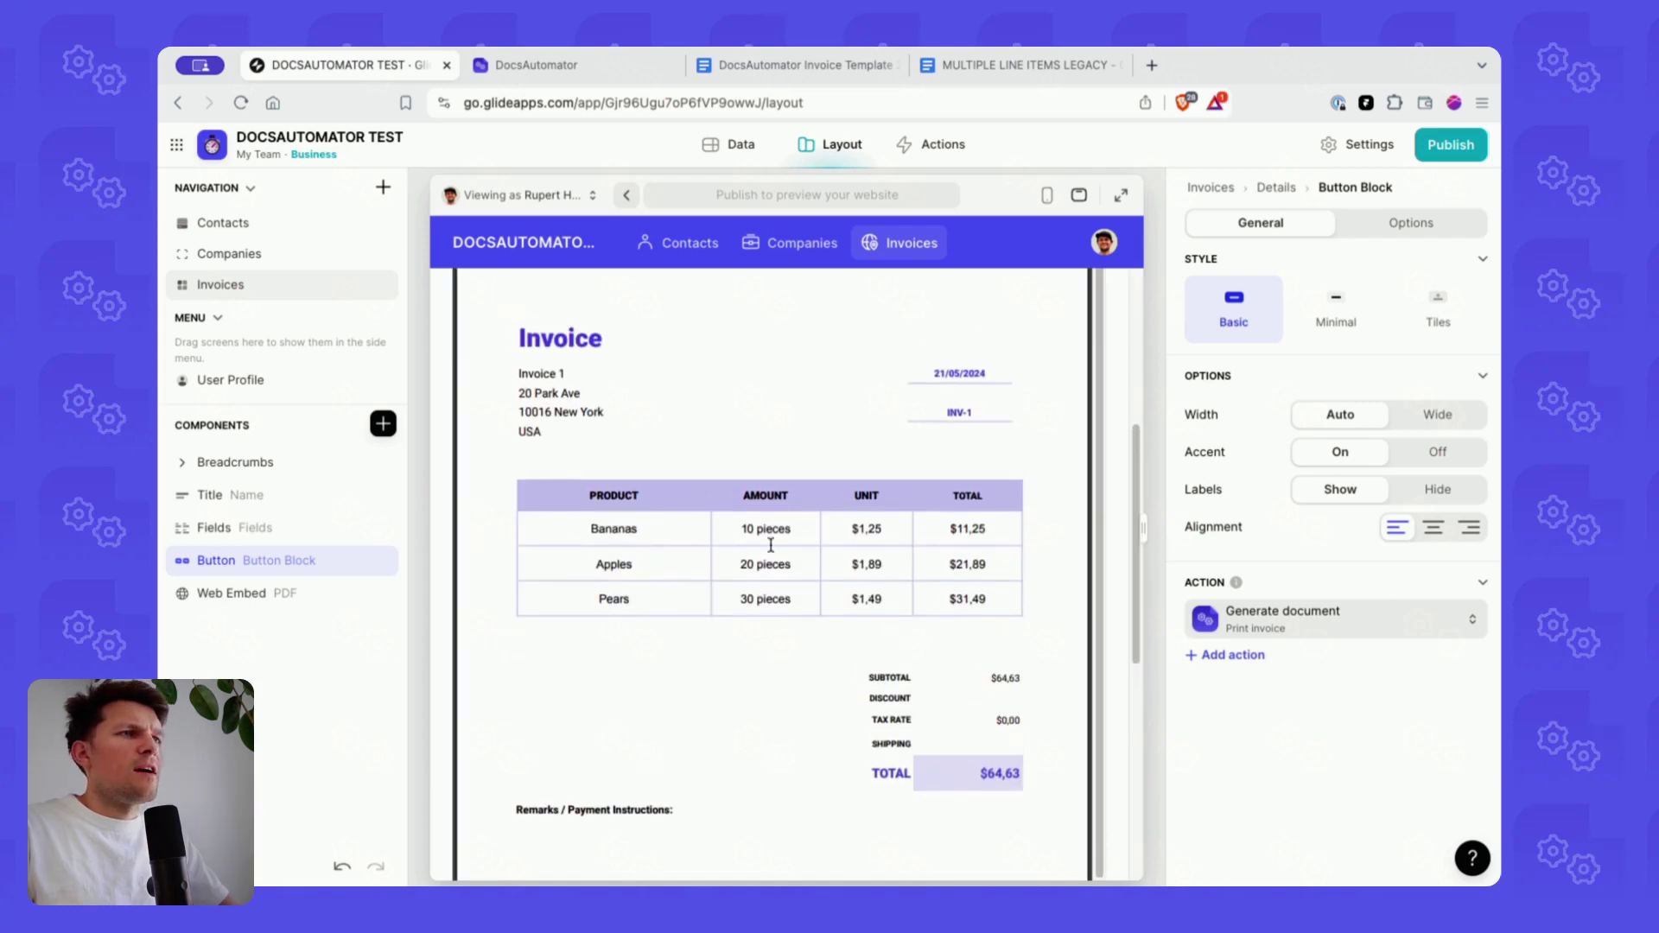
double_click(781, 526)
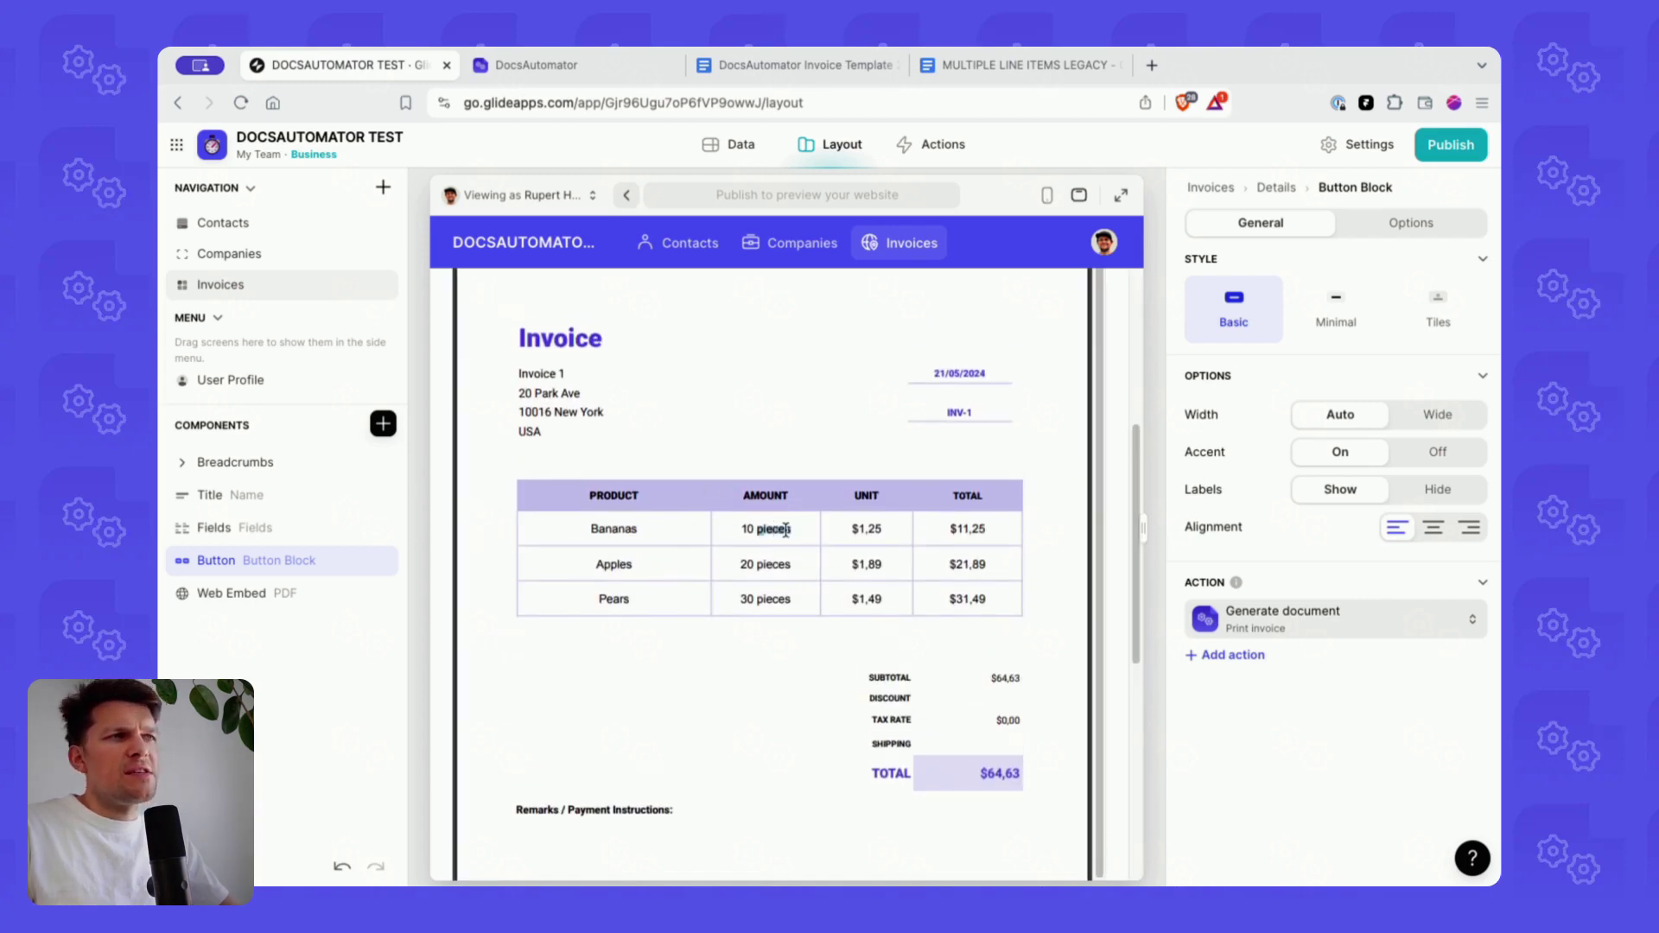
click(783, 65)
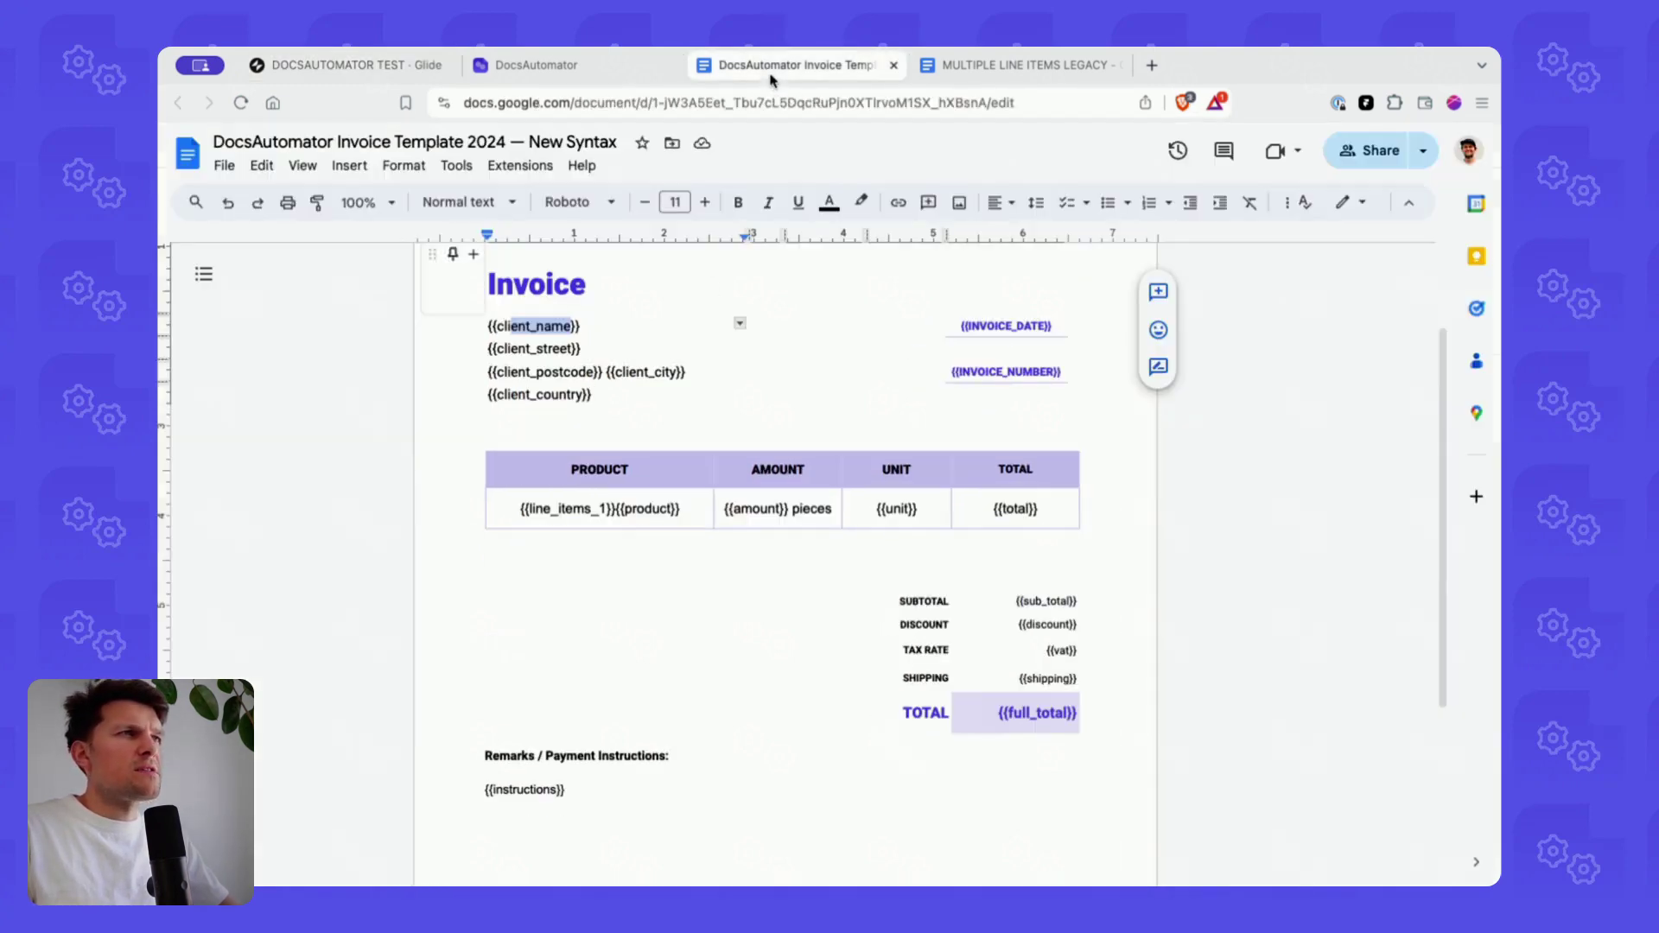
double_click(812, 508)
click(380, 67)
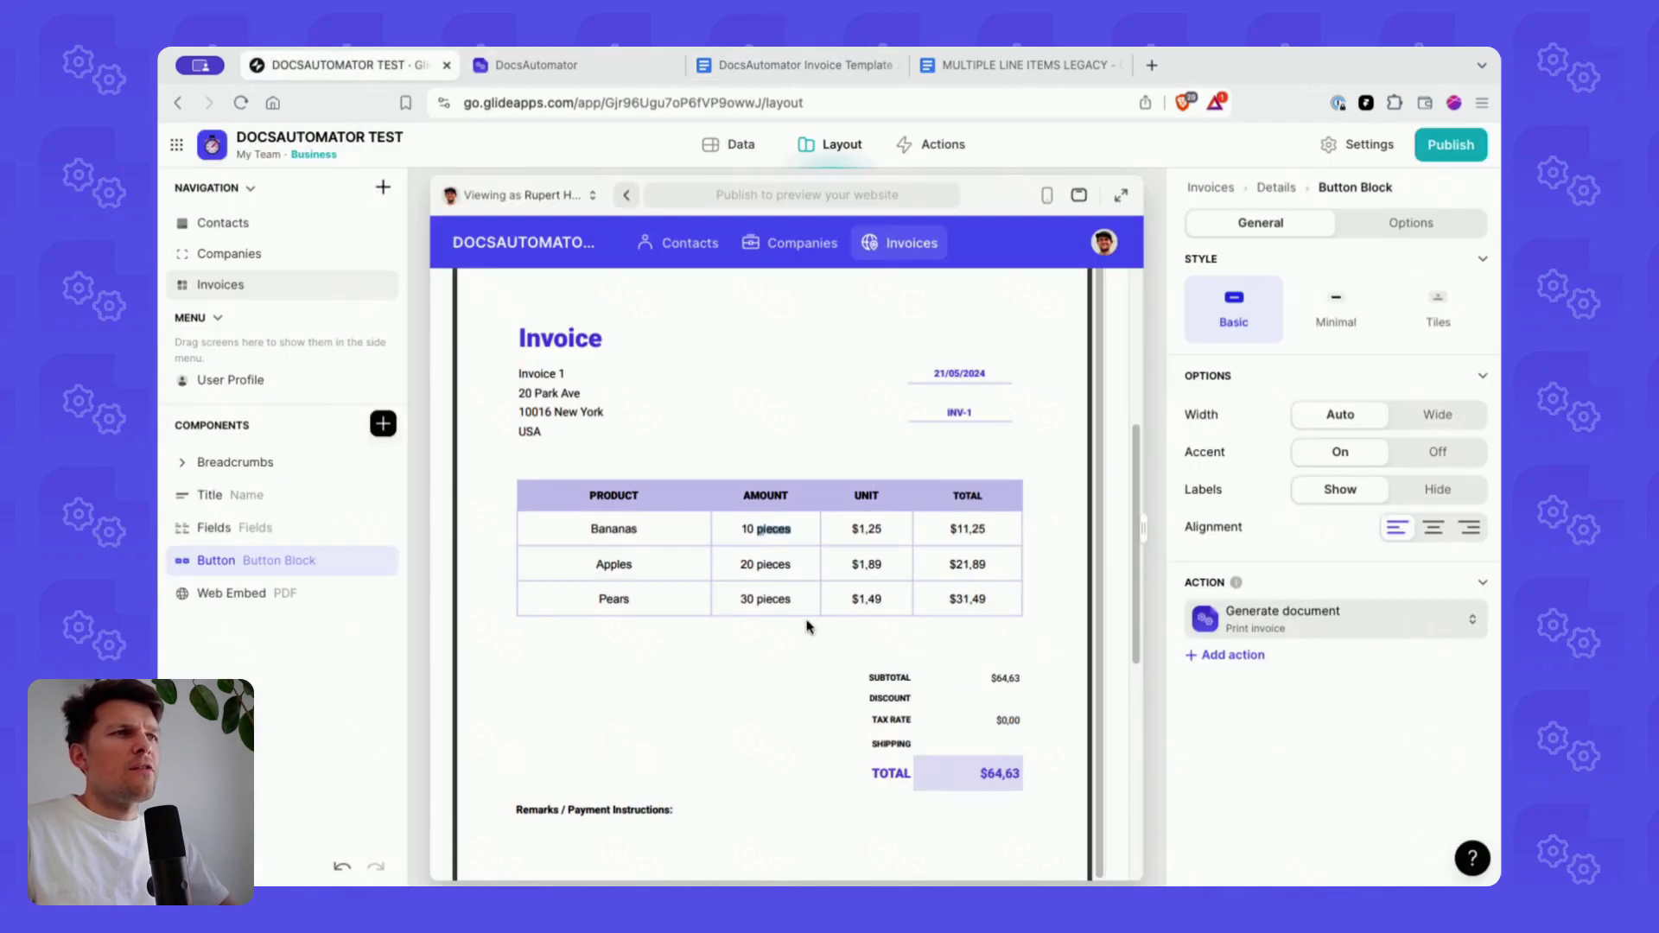
click(747, 525)
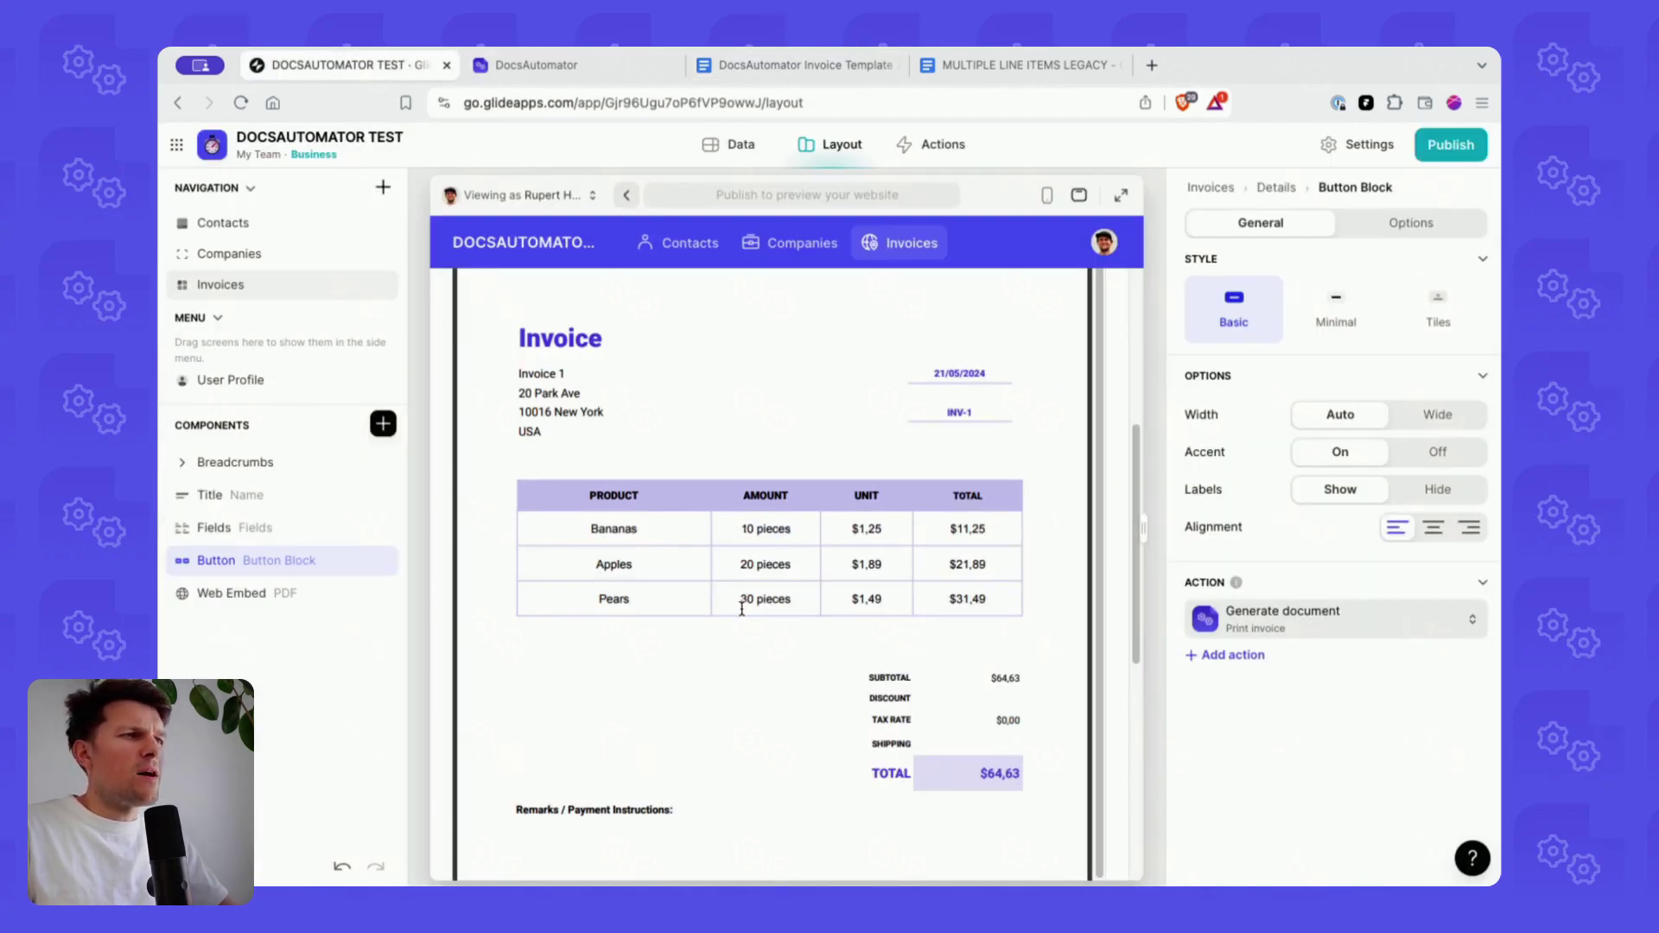
- Inspect the PDF totals, where the DISCOUNT and SHIPPING rows appear with no values
scroll(709, 544, up, 4)
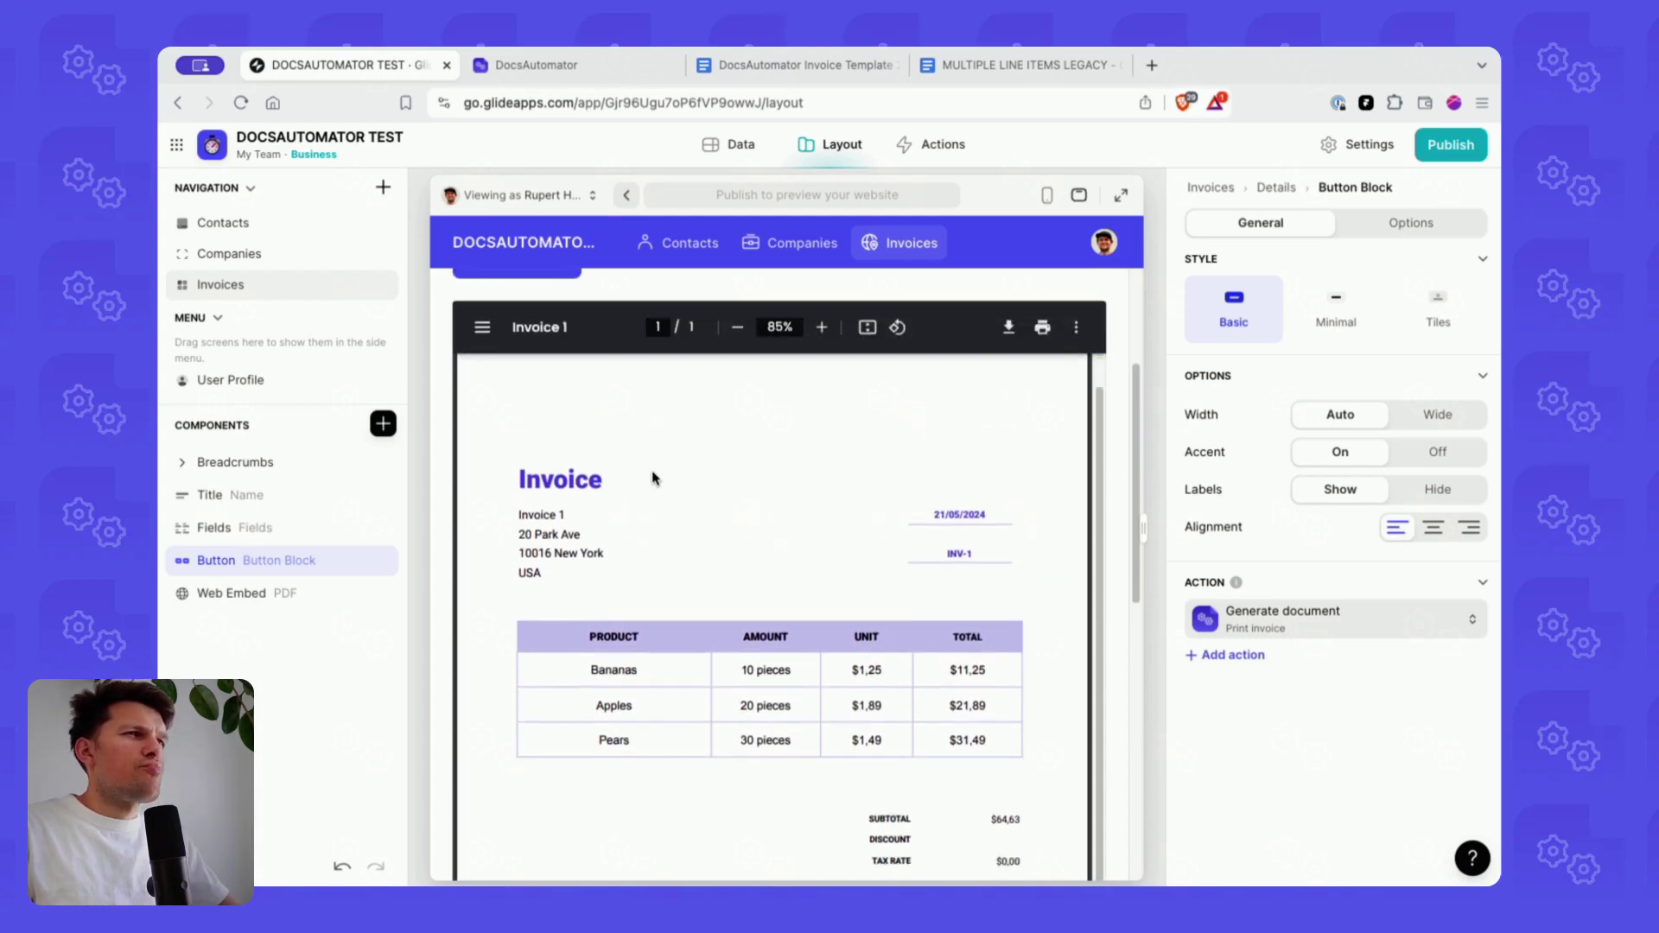
scroll(654, 478, down, 3)
double_click(894, 571)
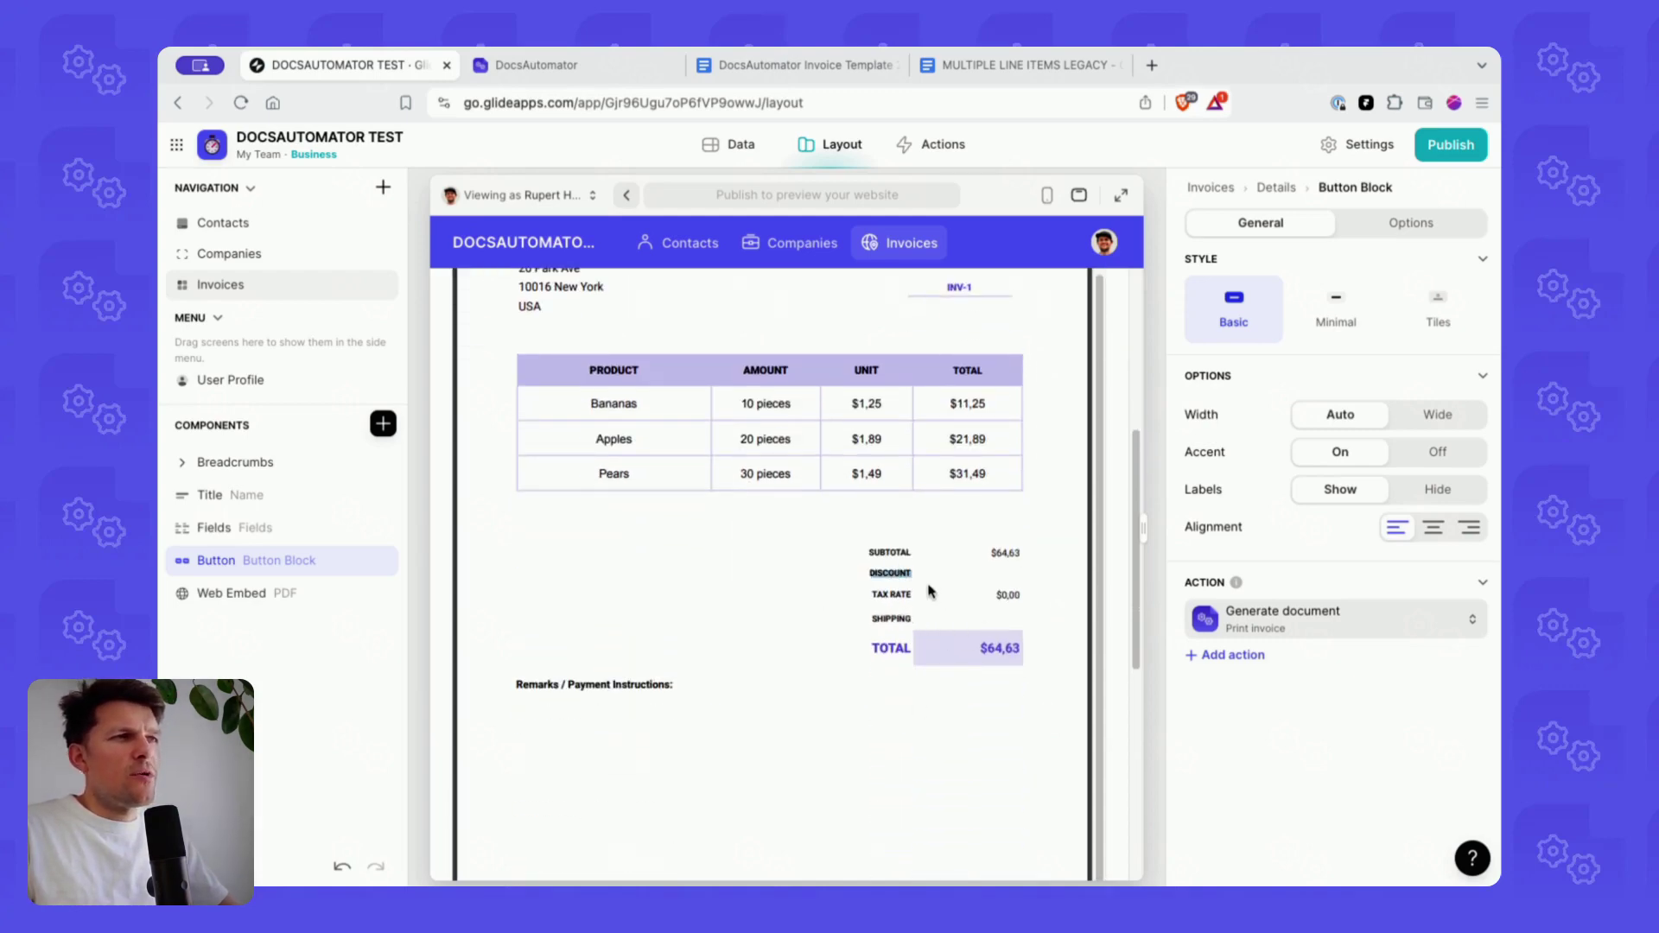
click(913, 571)
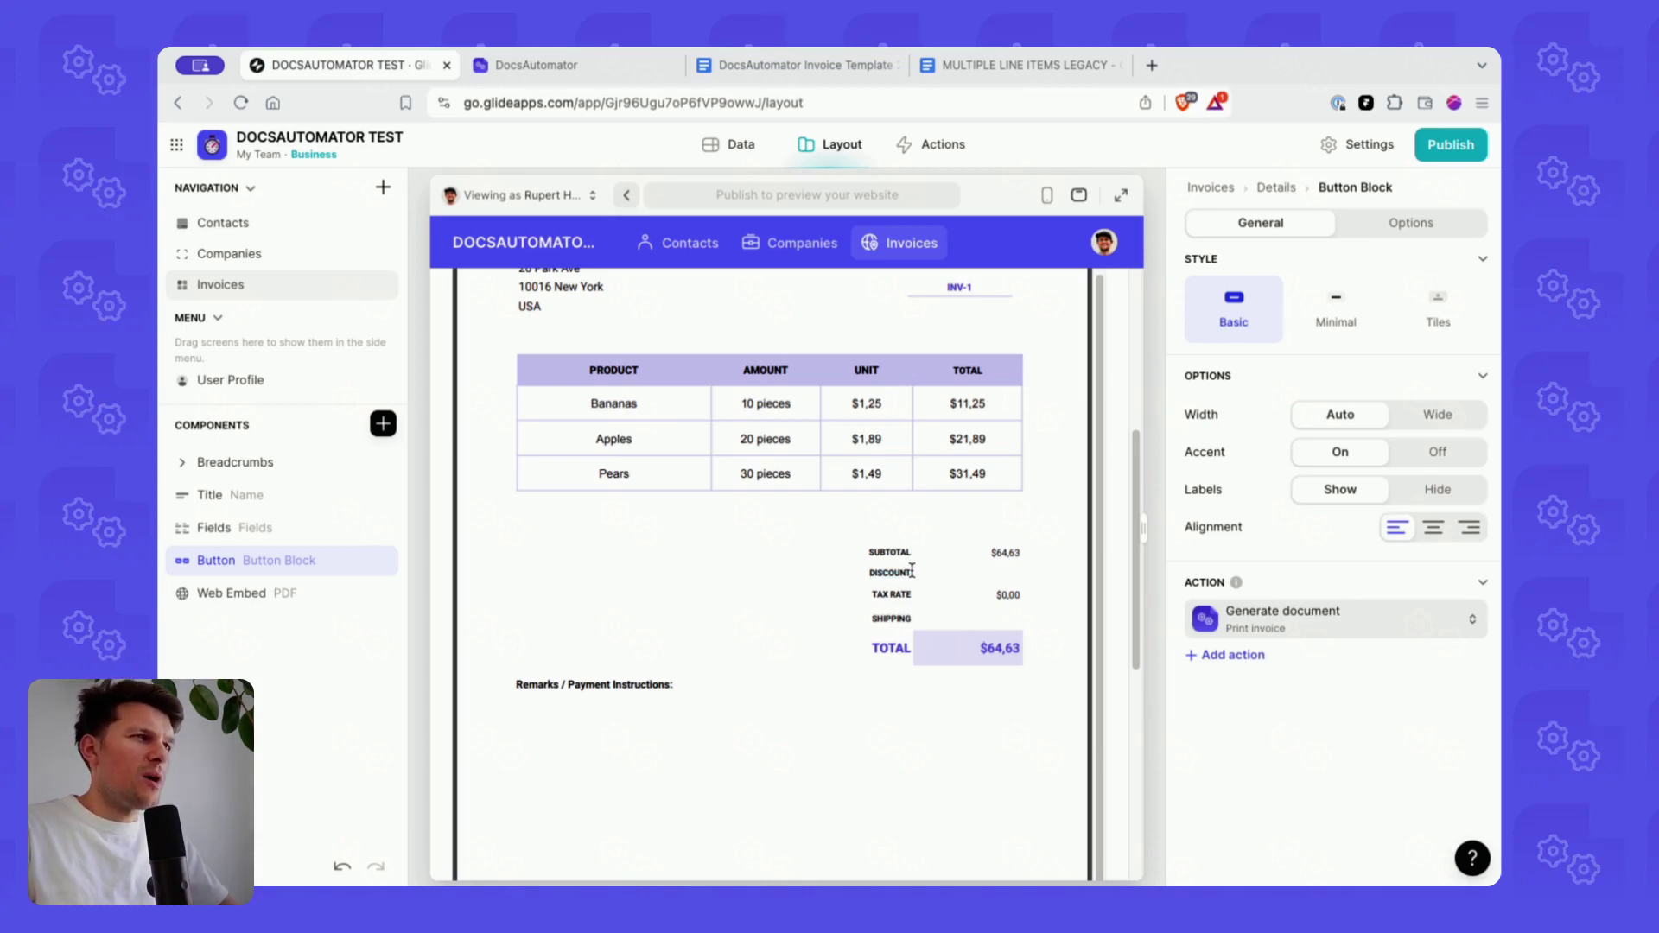
double_click(899, 572)
double_click(897, 619)
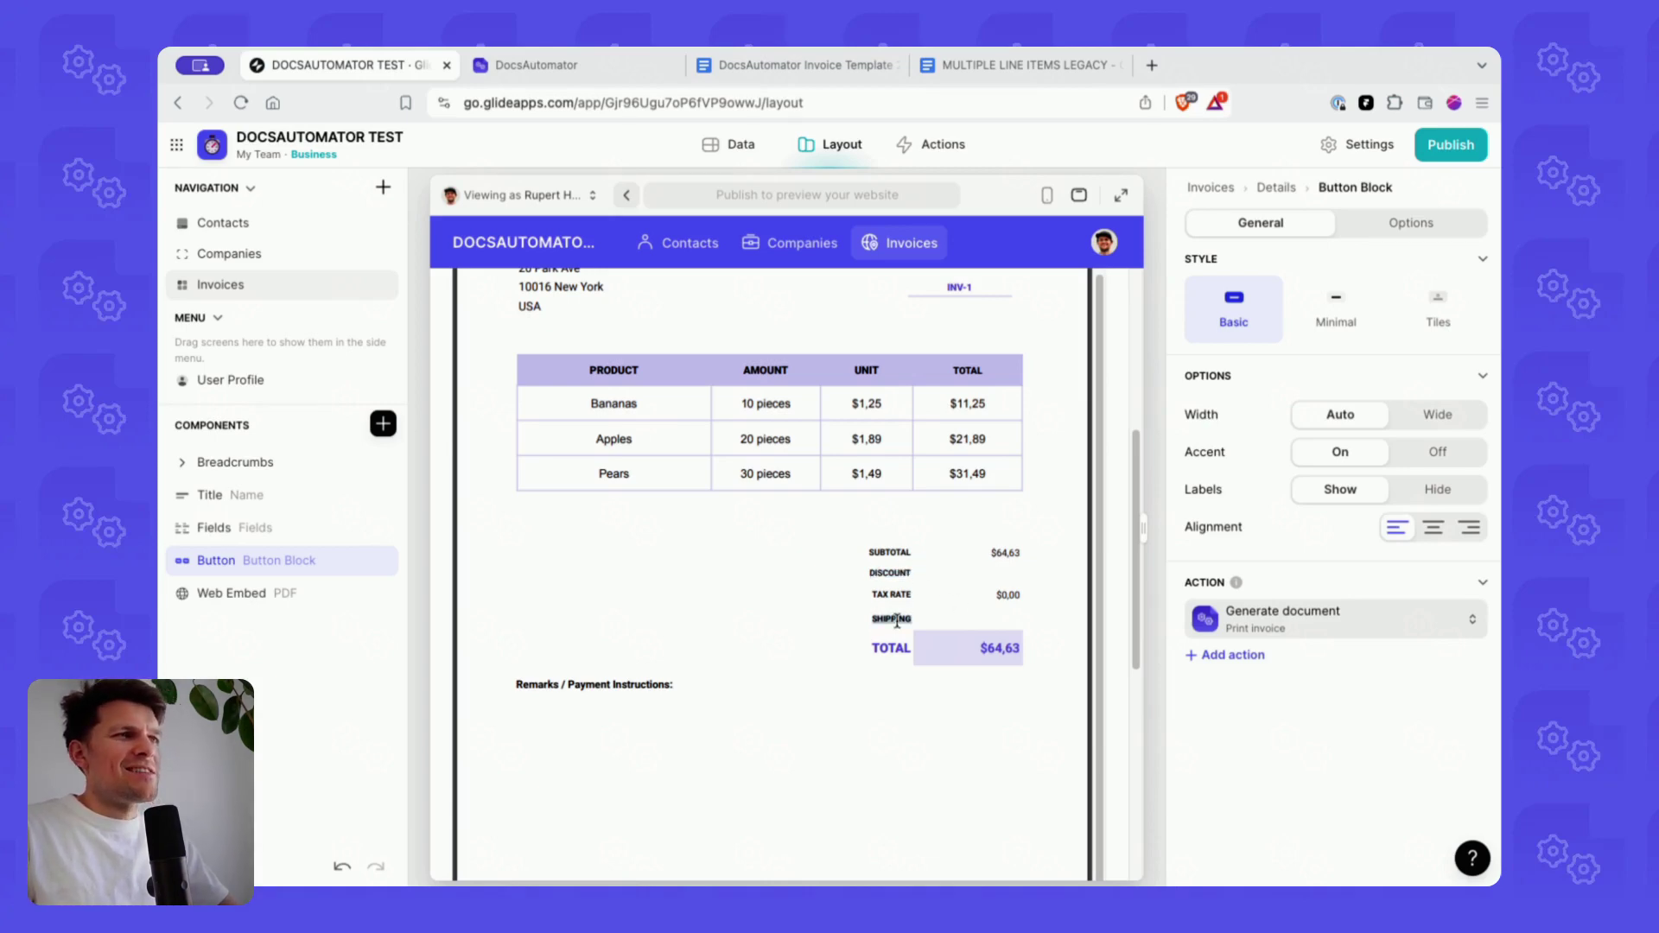
click(1016, 577)
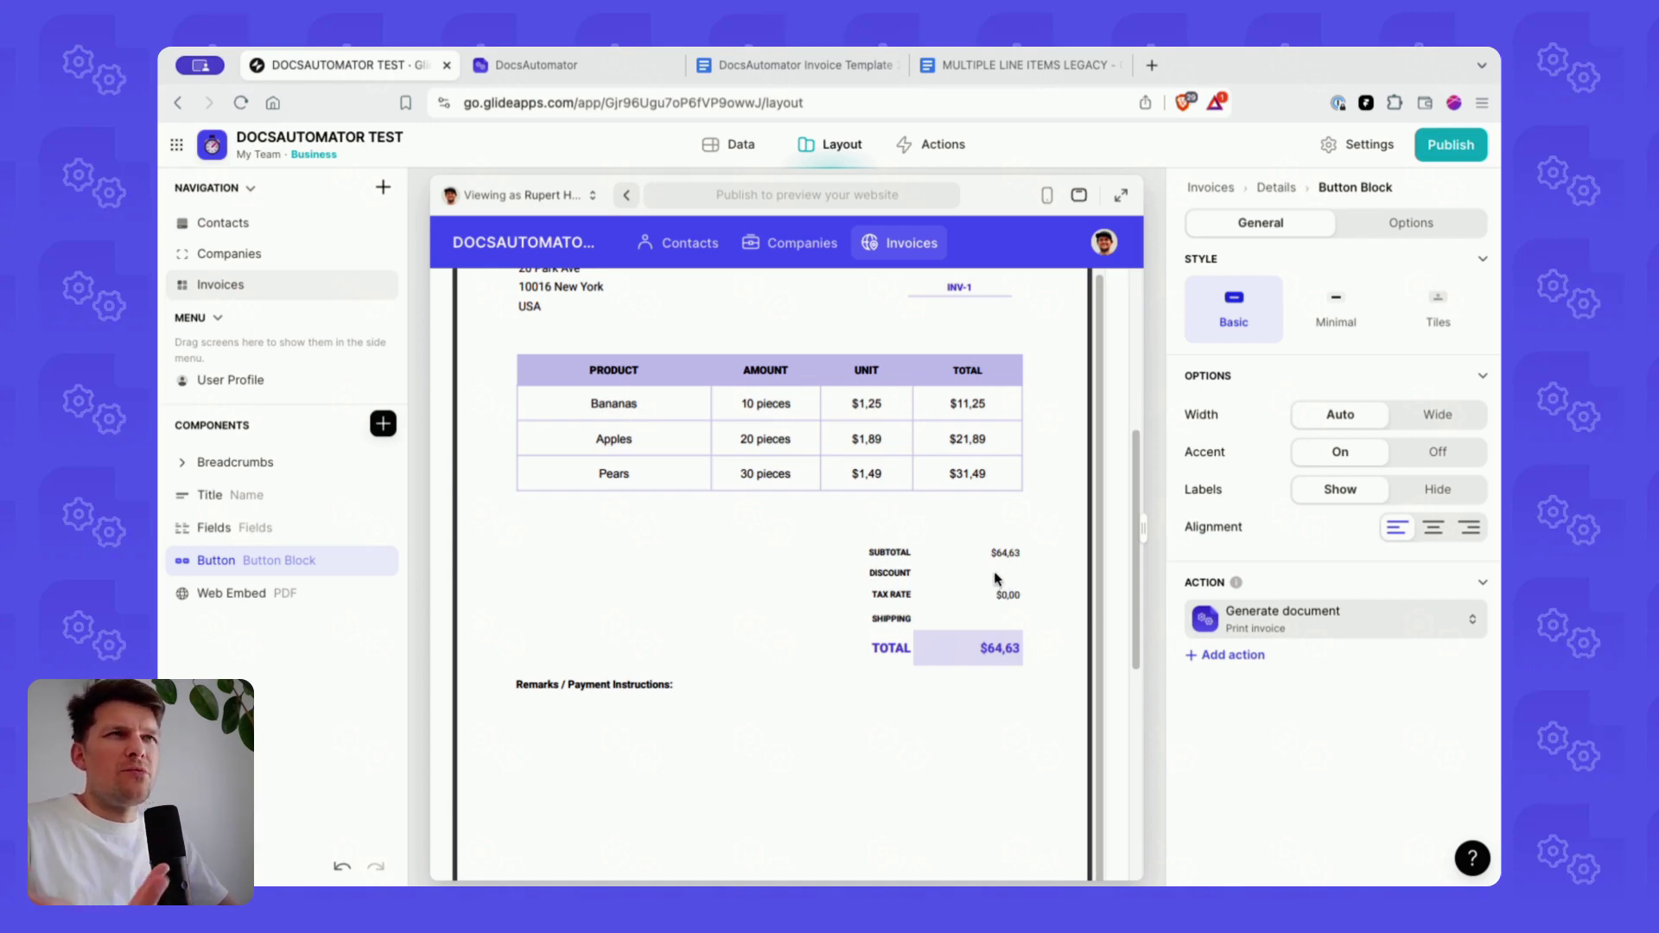
double_click(893, 573)
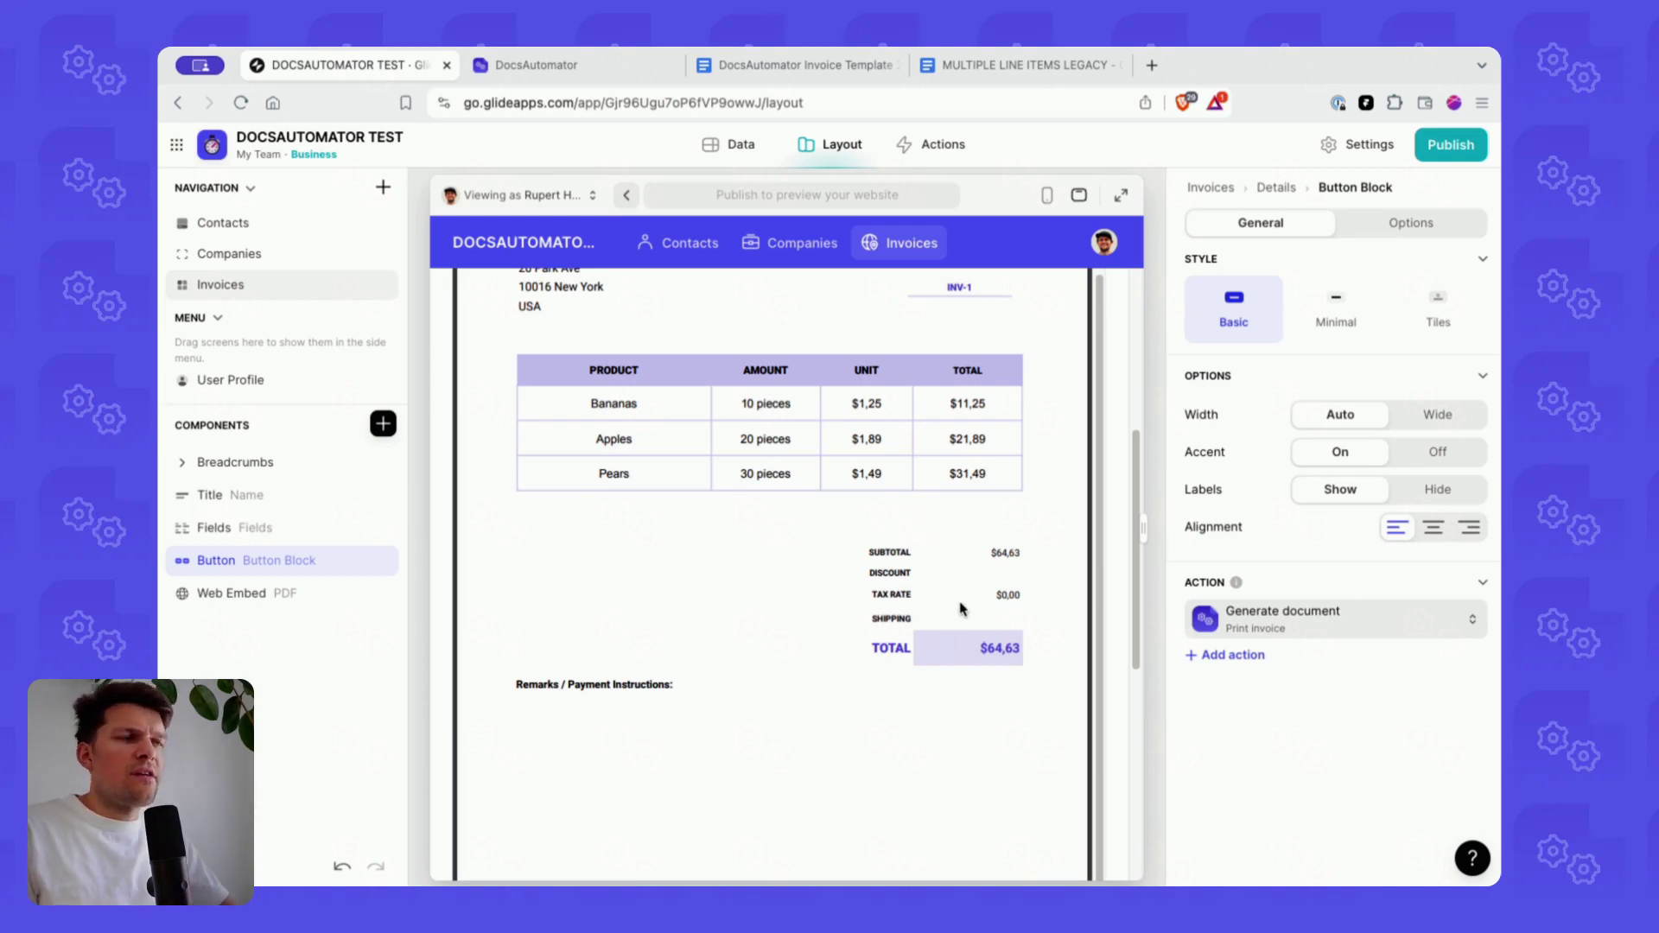
- Find the {{discount}} and {{shipping}} placeholders in the DocsAutomator automation settings
click(574, 65)
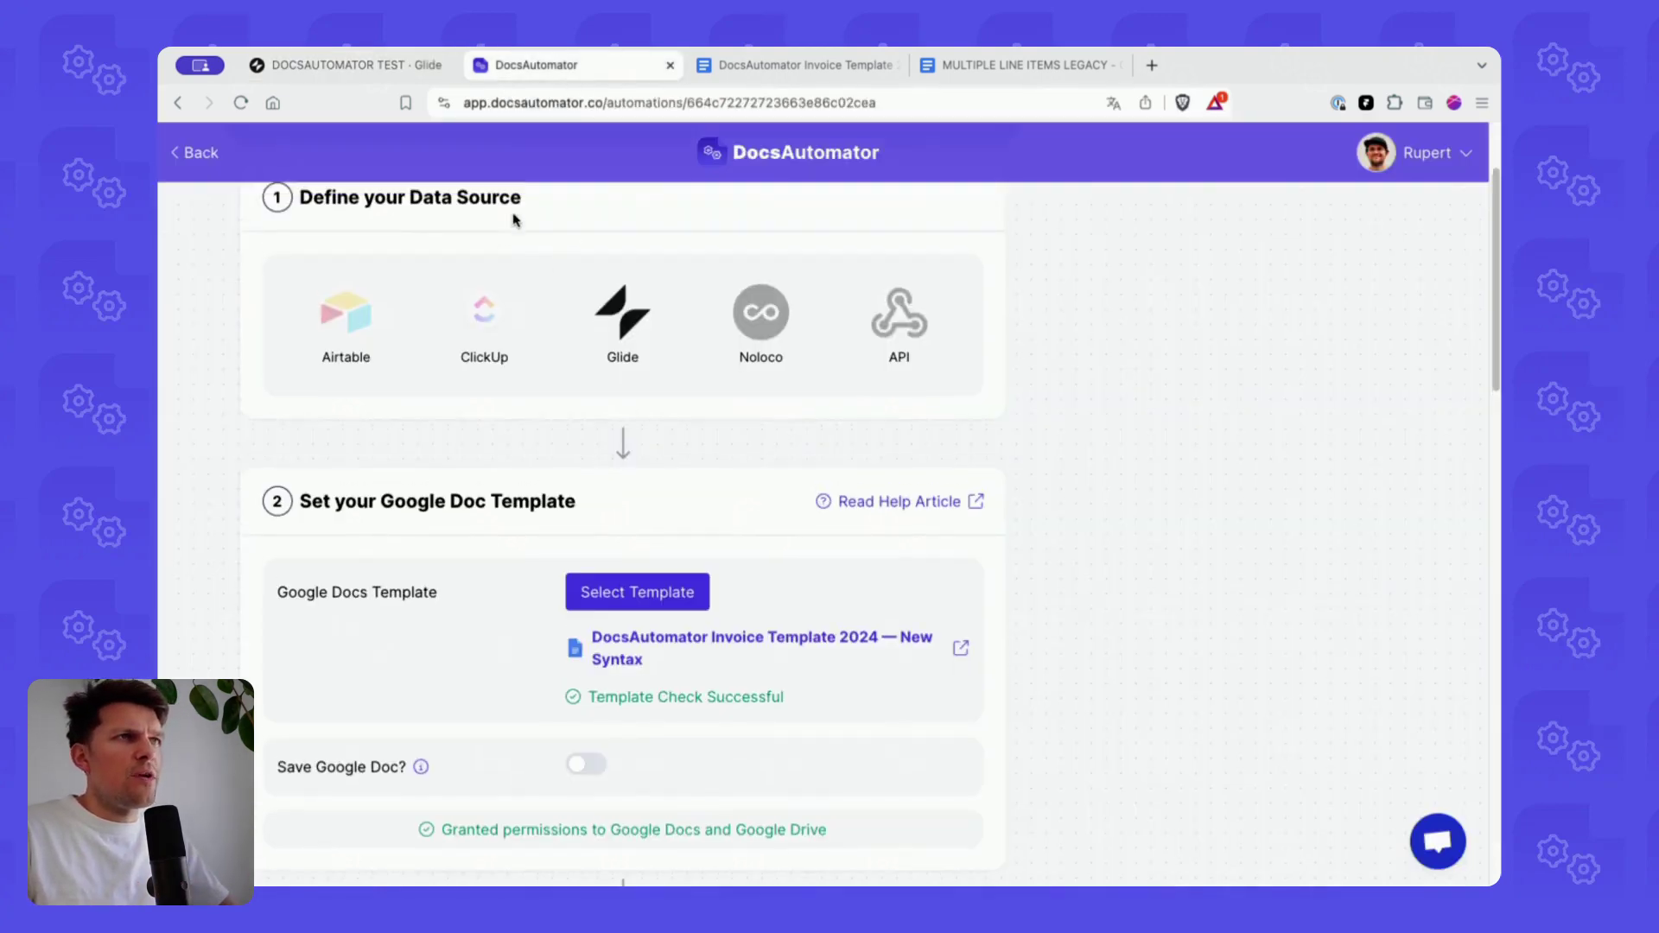
scroll(432, 302, down, 10)
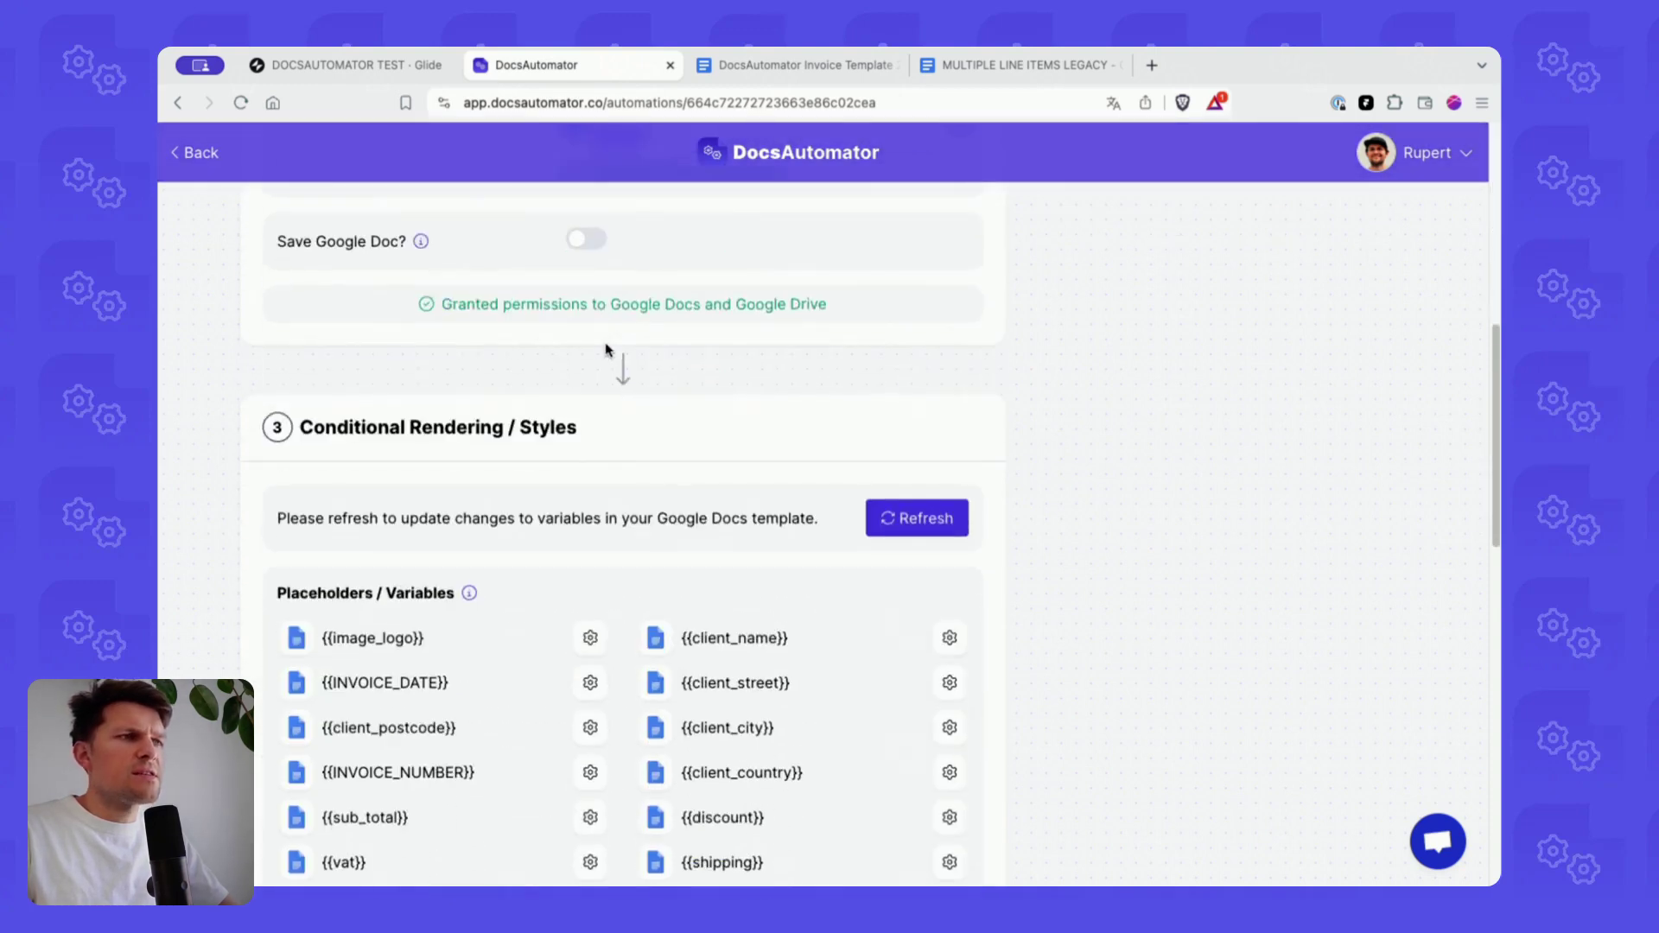
scroll(752, 640, down, 2)
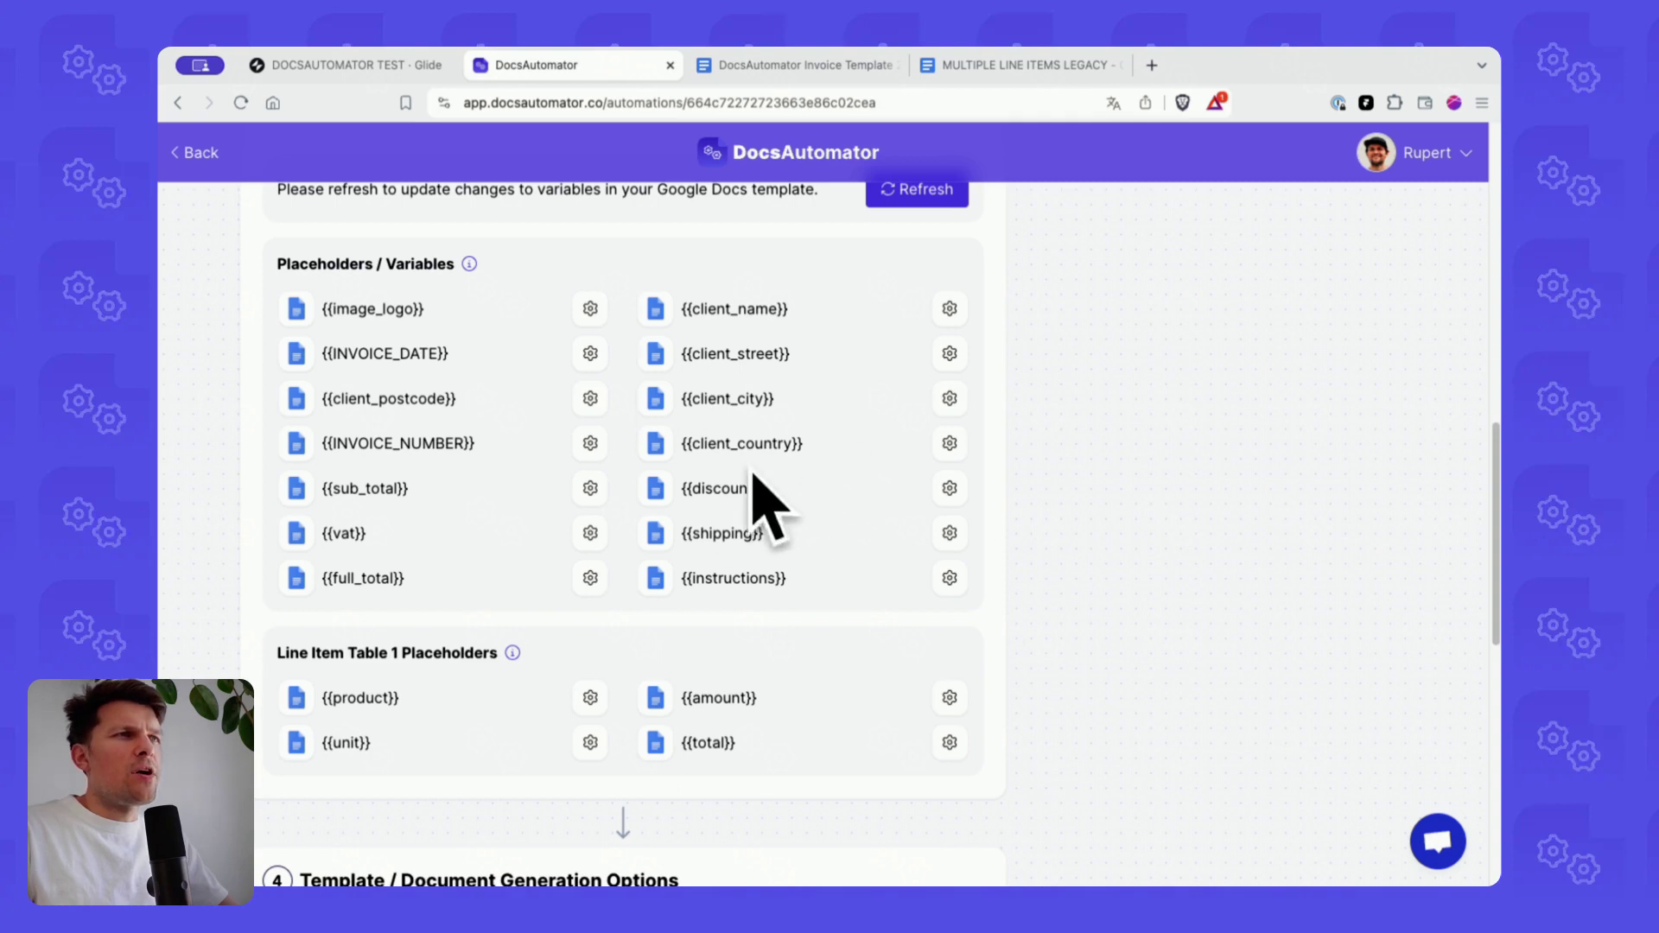
double_click(722, 488)
double_click(722, 533)
key(ctrl+shift+Tab)
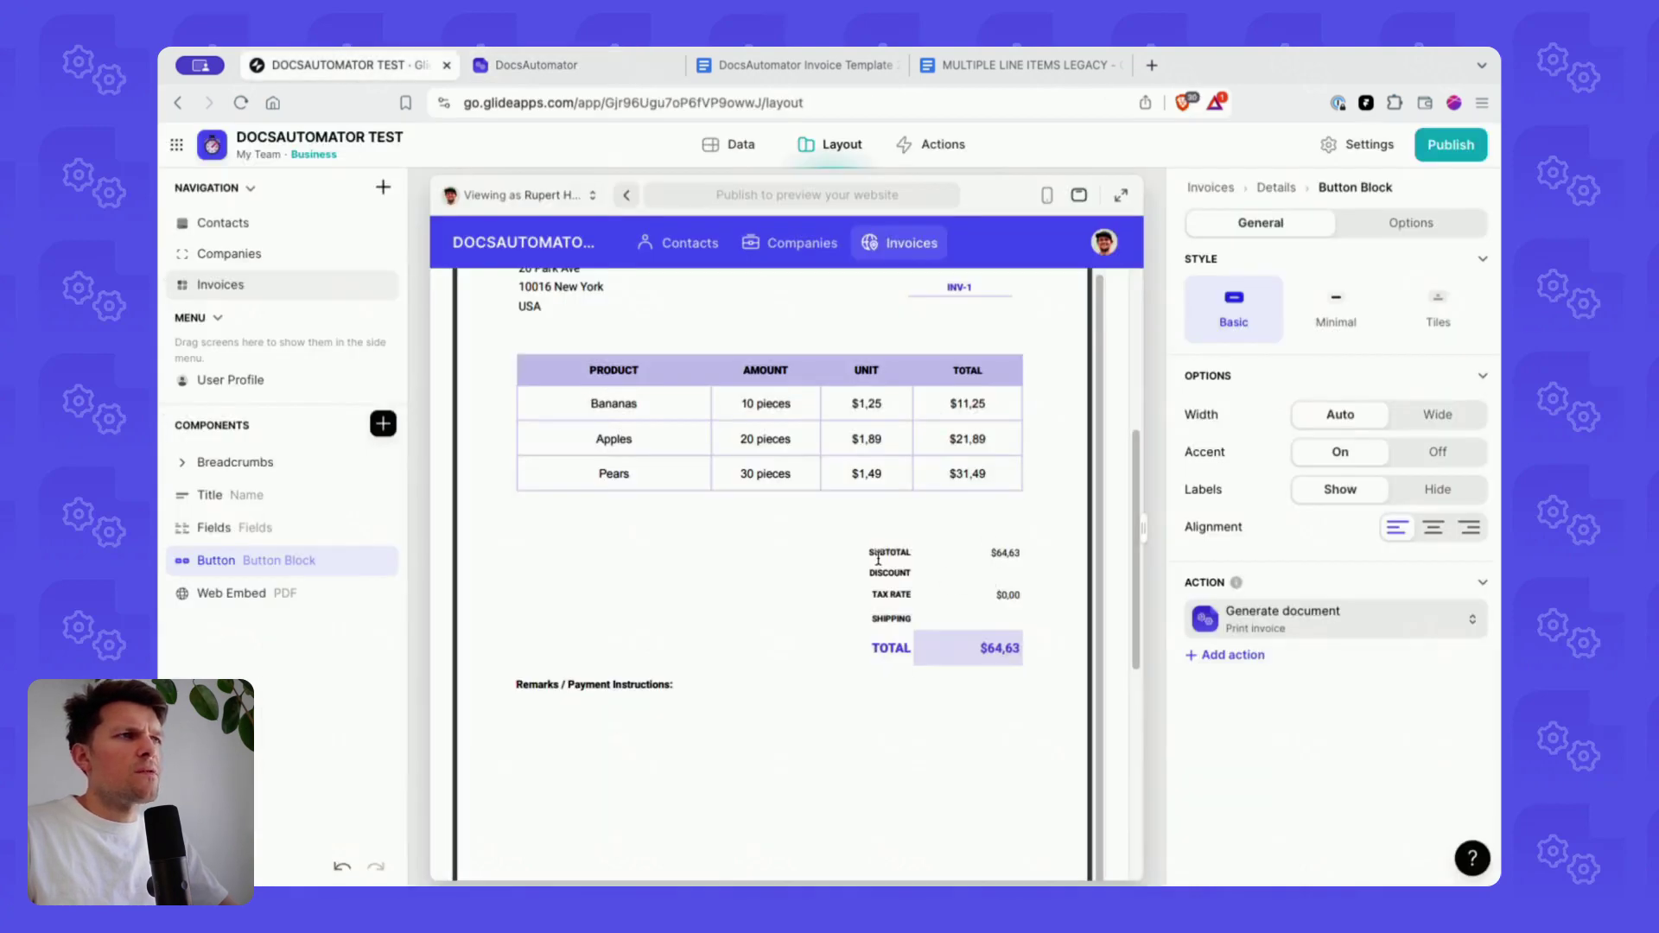
key(ctrl+Tab)
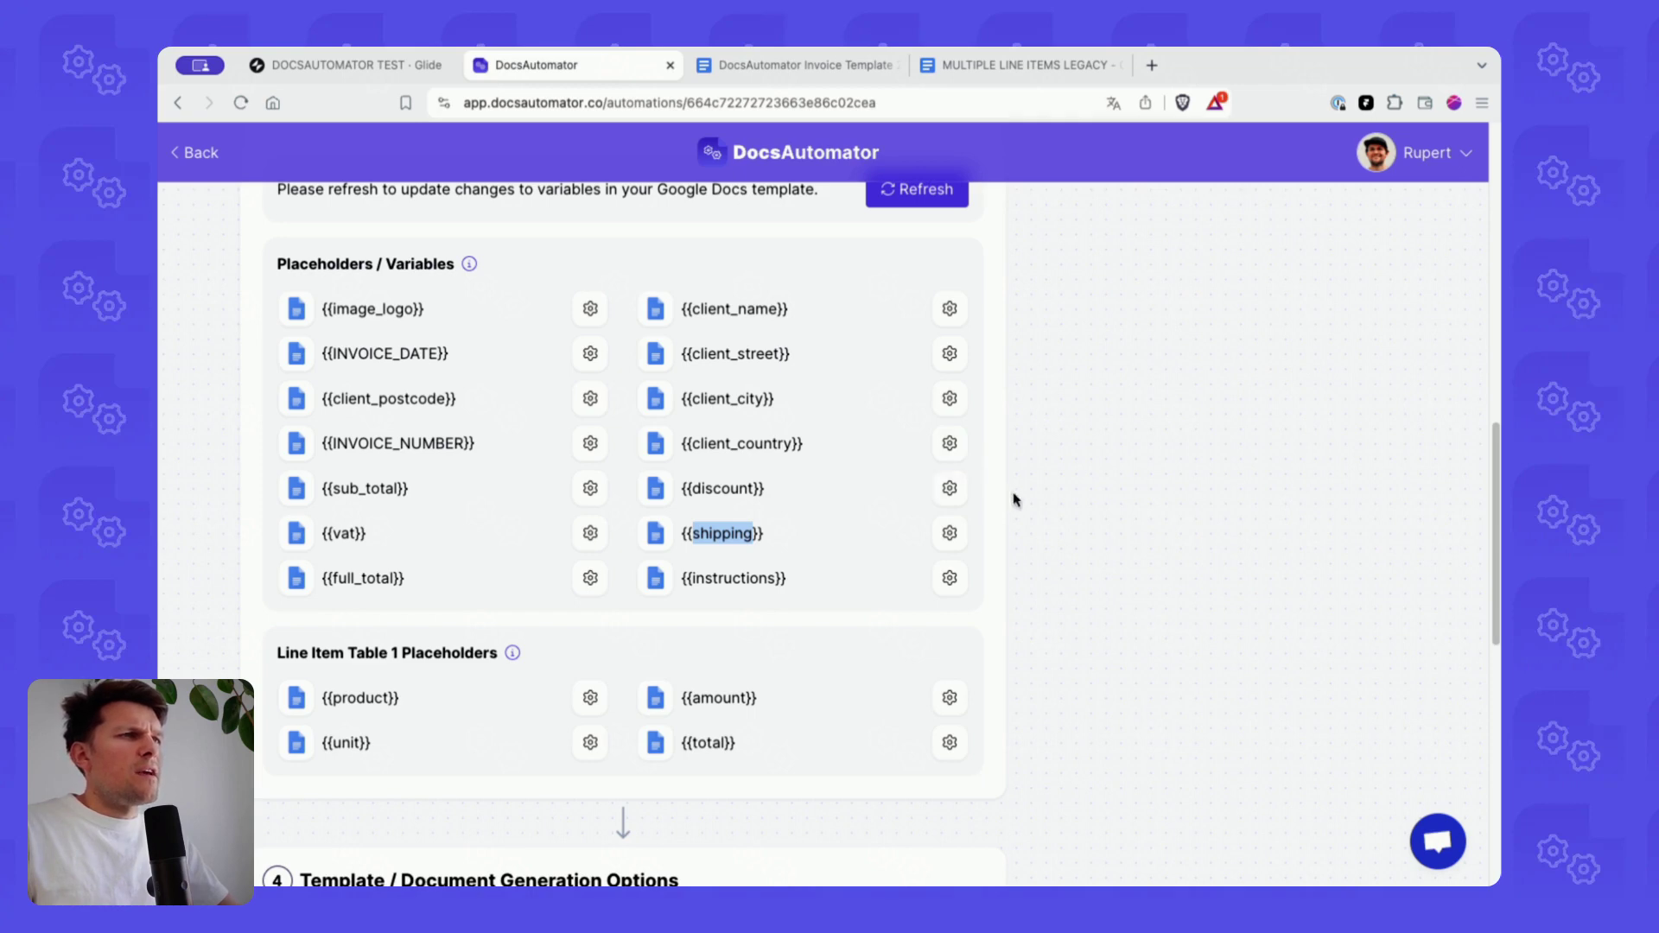
- Turn on 'Delete line / row when empty' for {{discount}} and {{shipping}}, then return to Glide
click(951, 491)
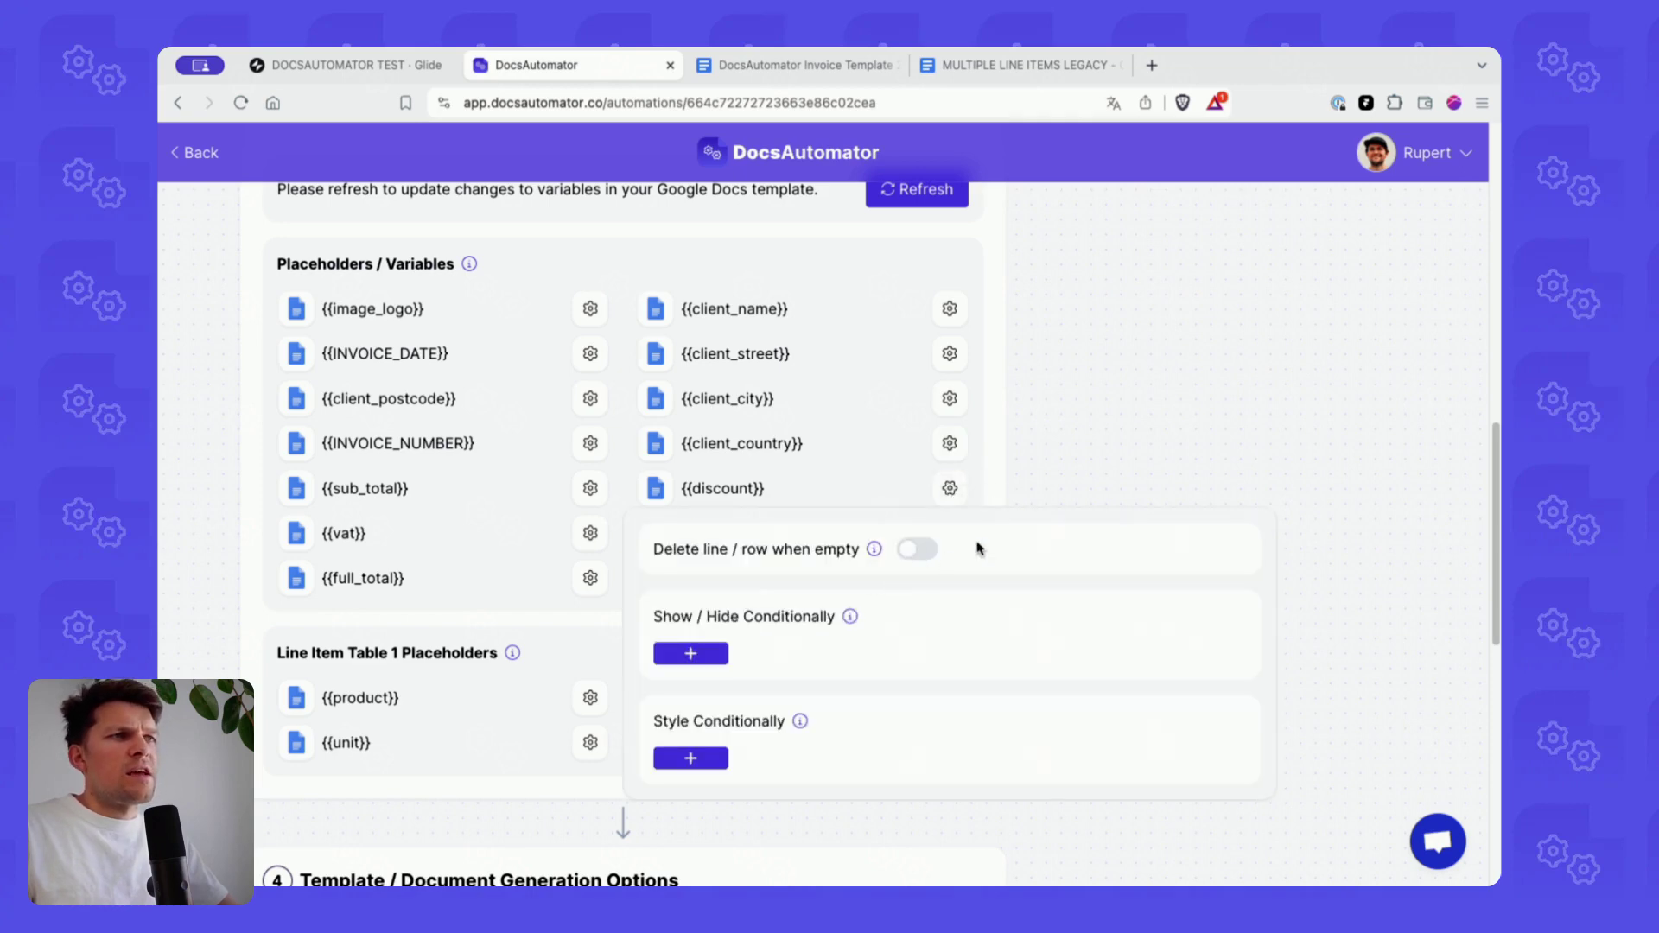
click(926, 548)
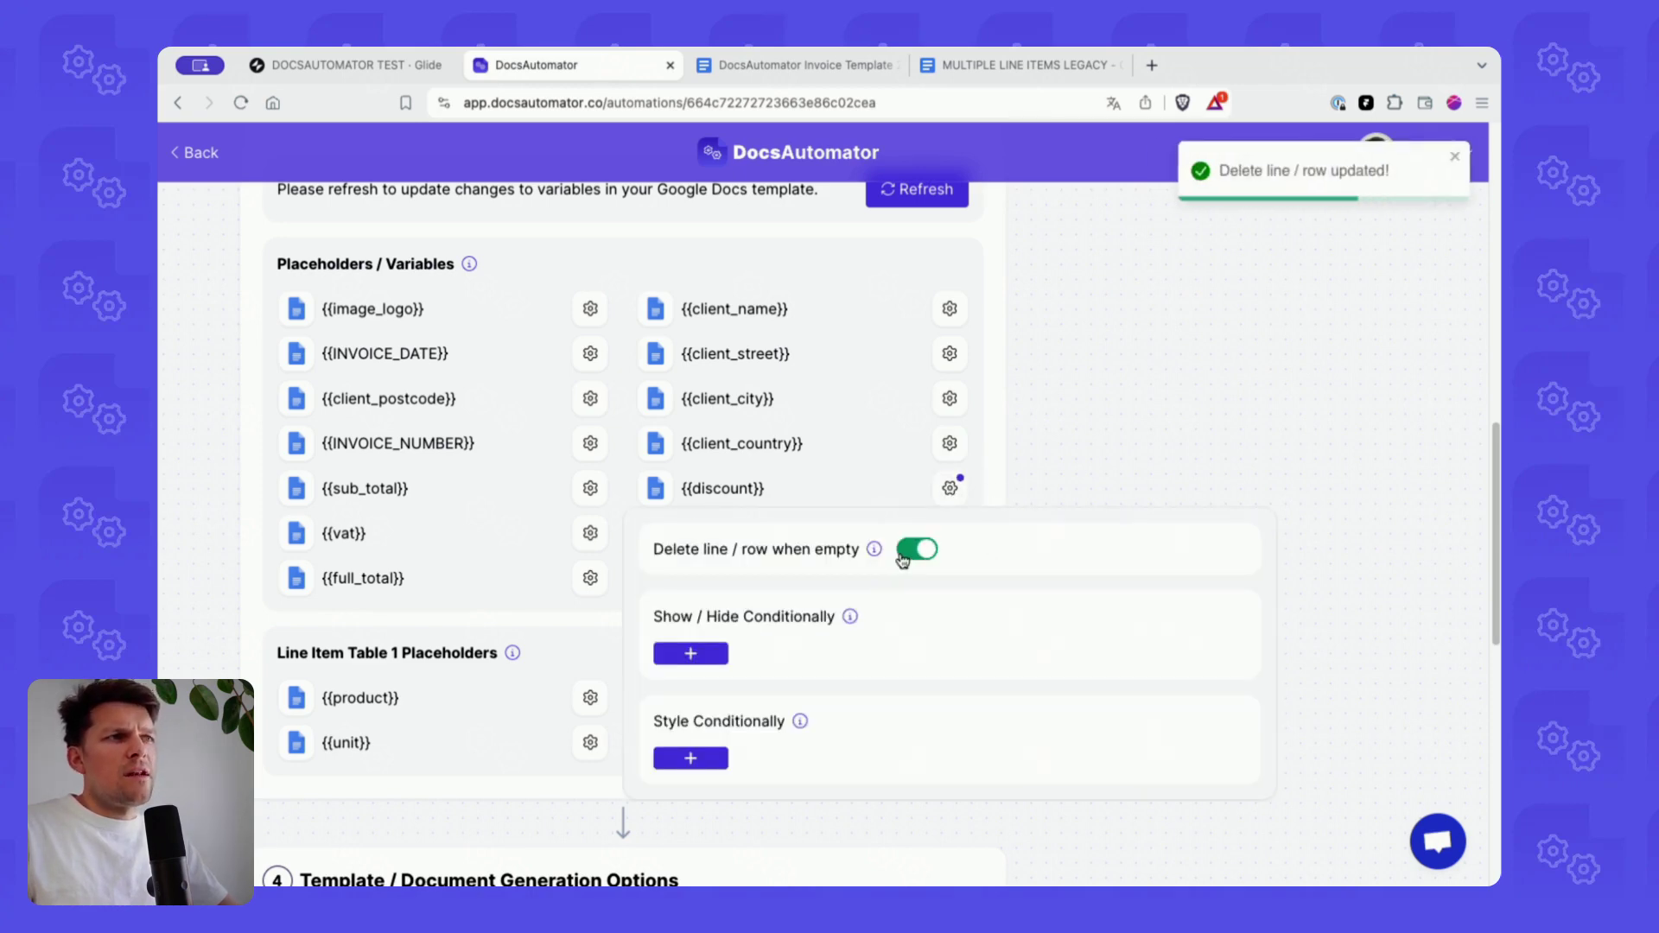
click(950, 487)
click(950, 533)
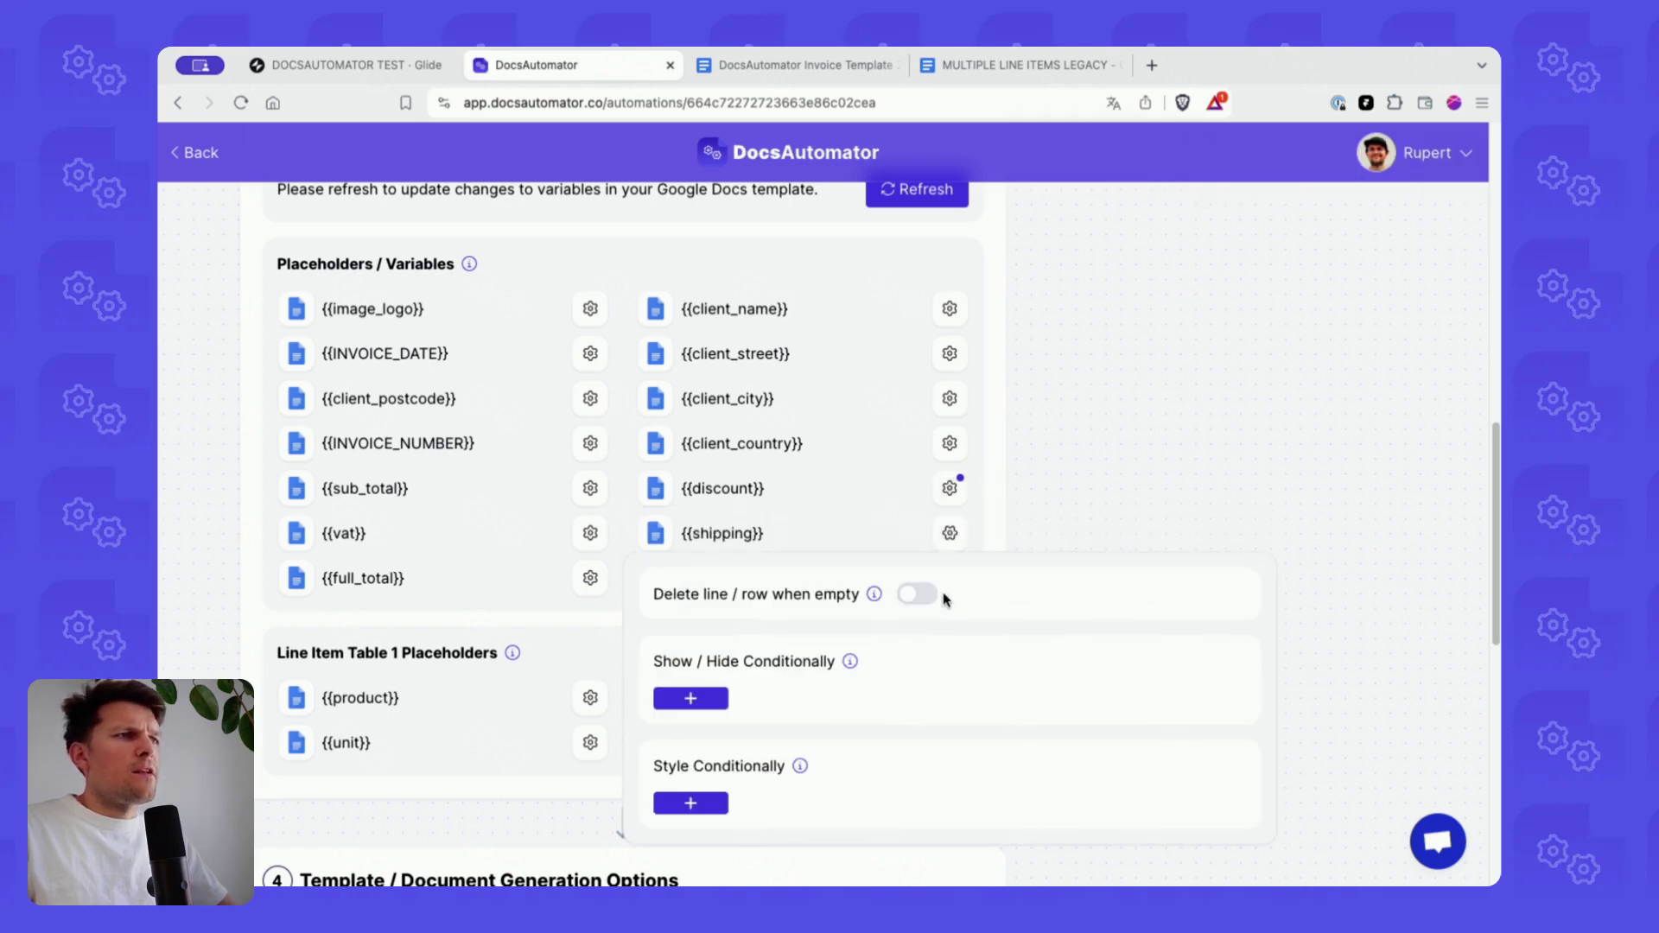
click(923, 595)
click(982, 512)
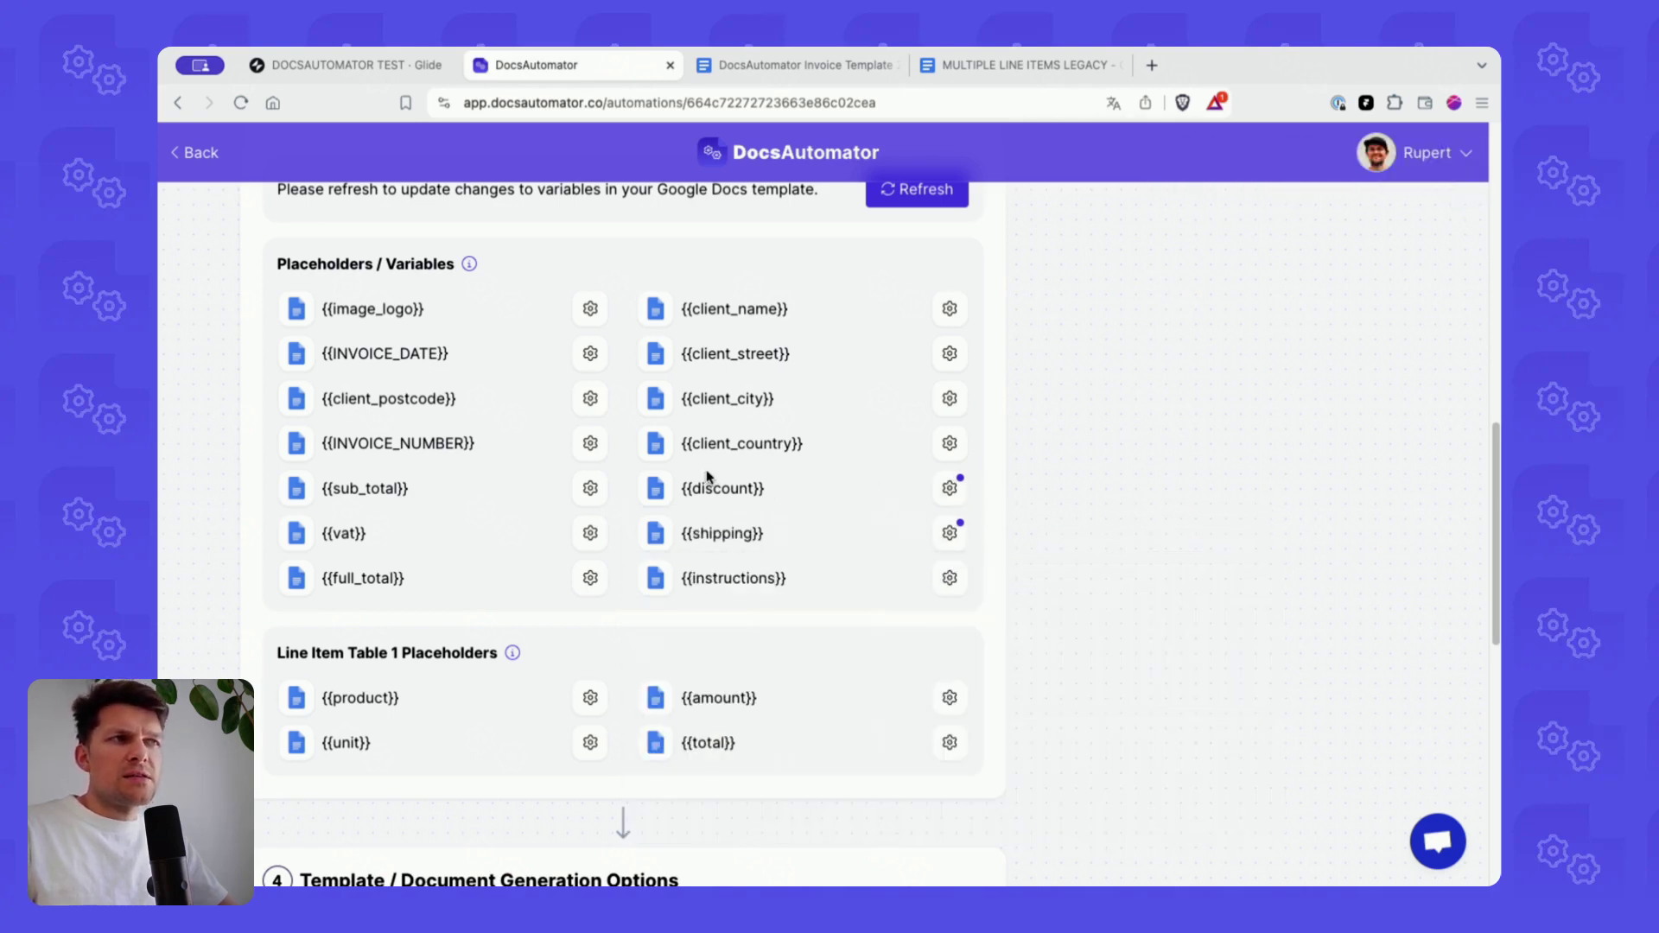
double_click(720, 489)
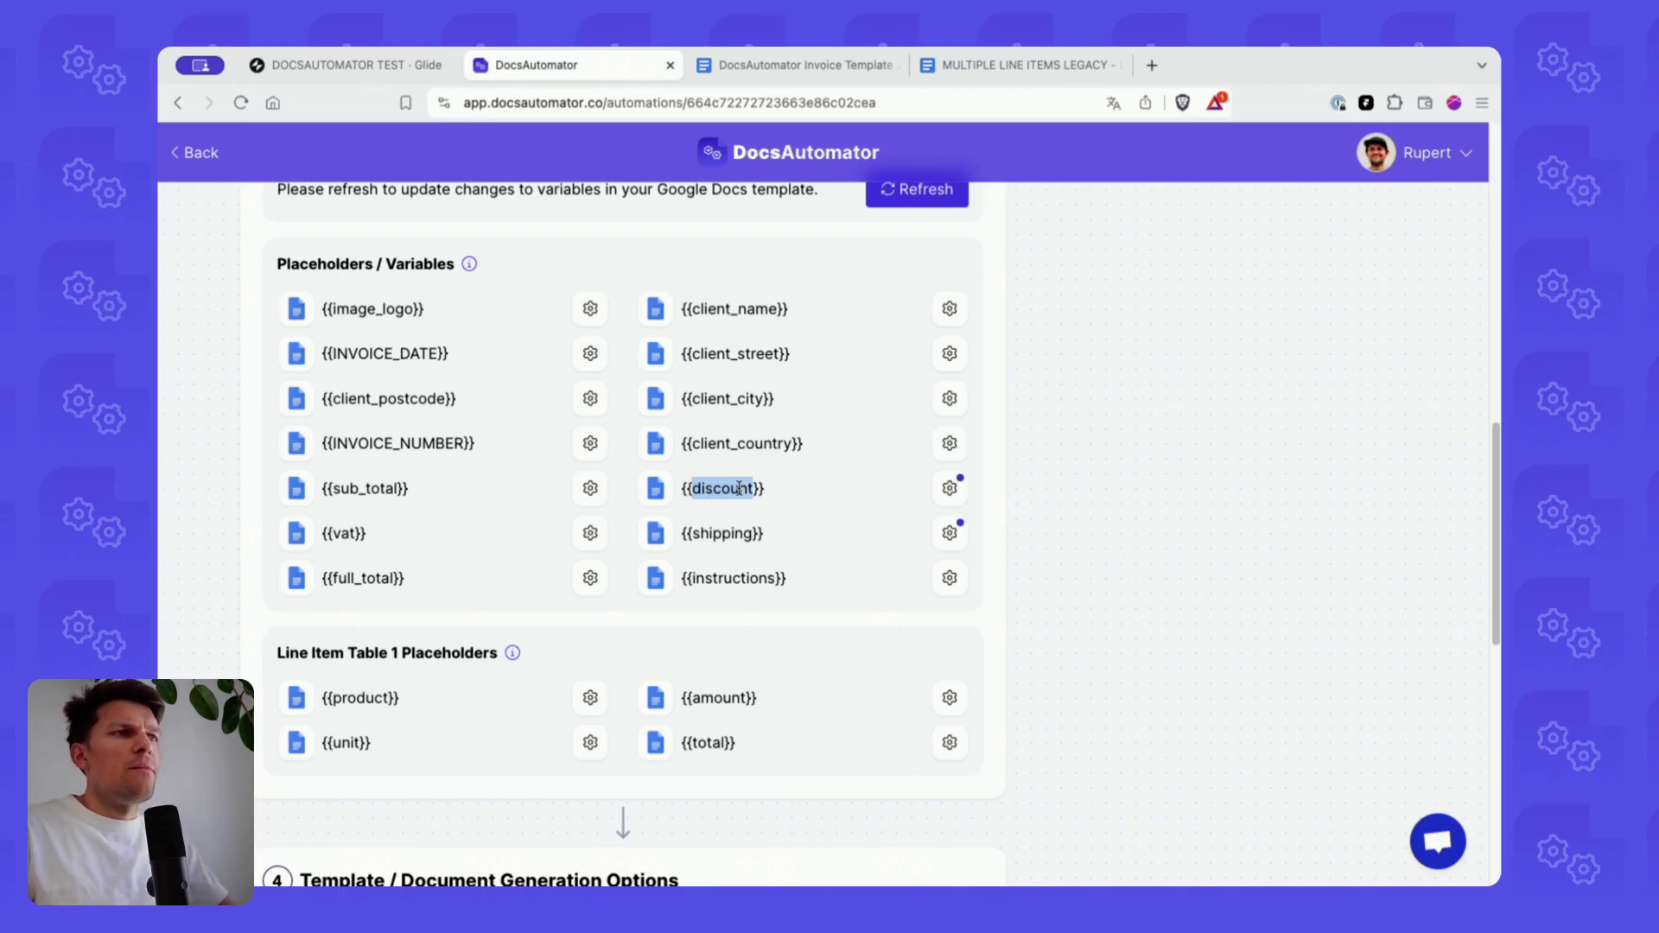
click(823, 492)
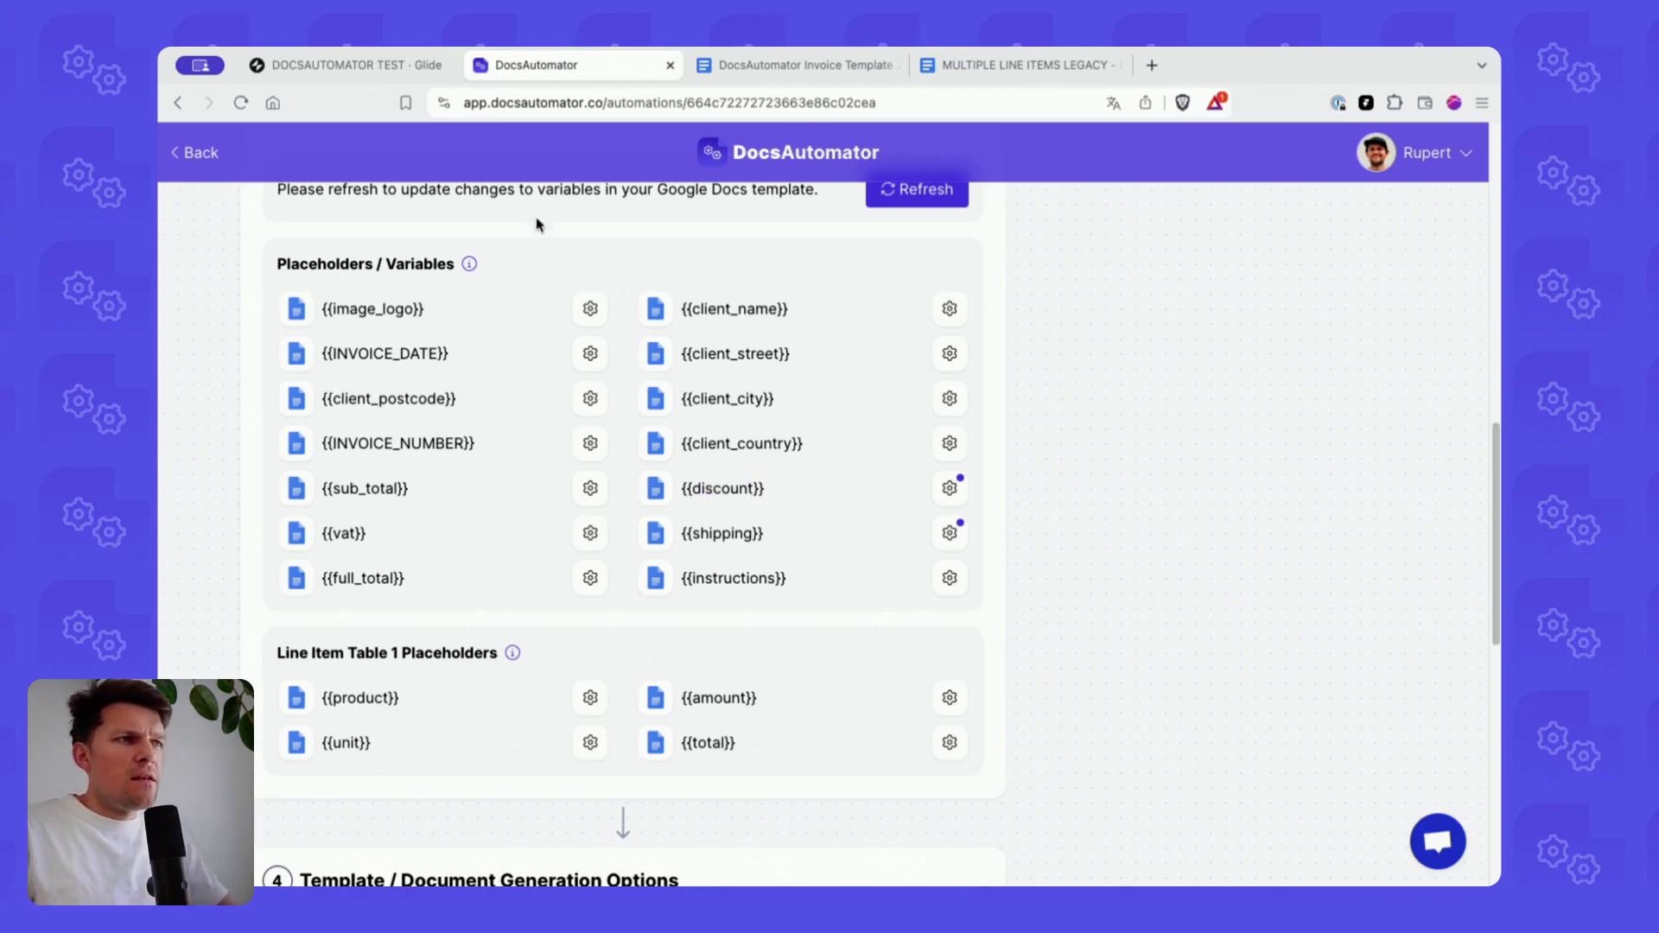
click(384, 66)
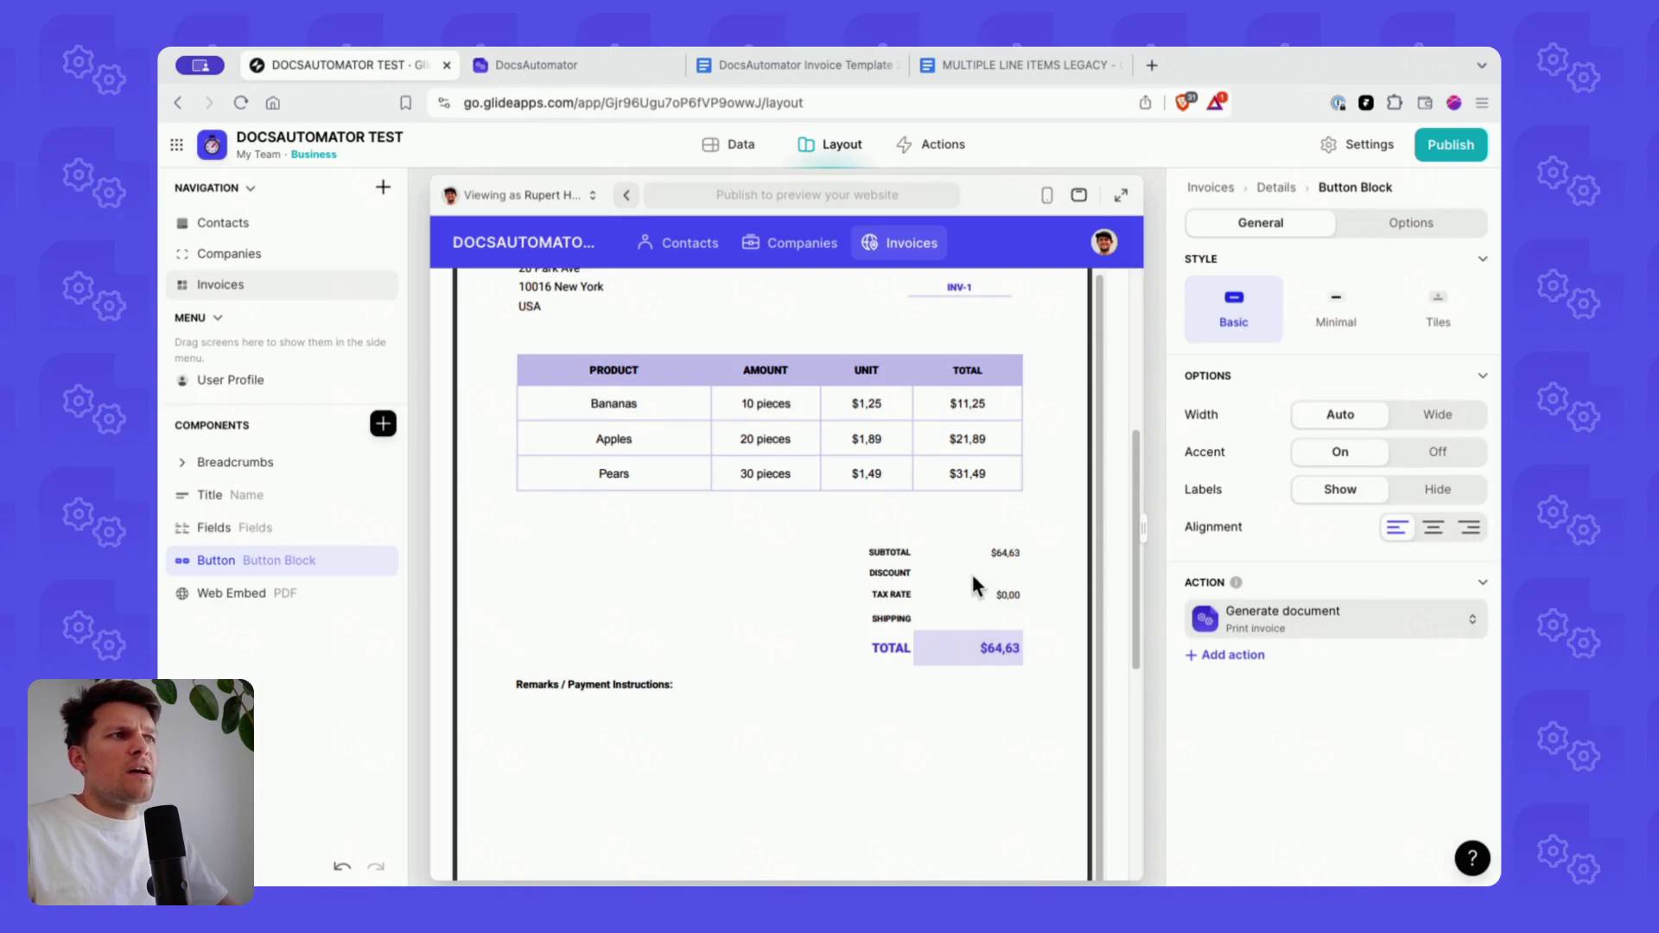
- Reprint the invoice and confirm the totals show only Subtotal, Tax Rate and the $64,63 Total
scroll(978, 579, up, 1)
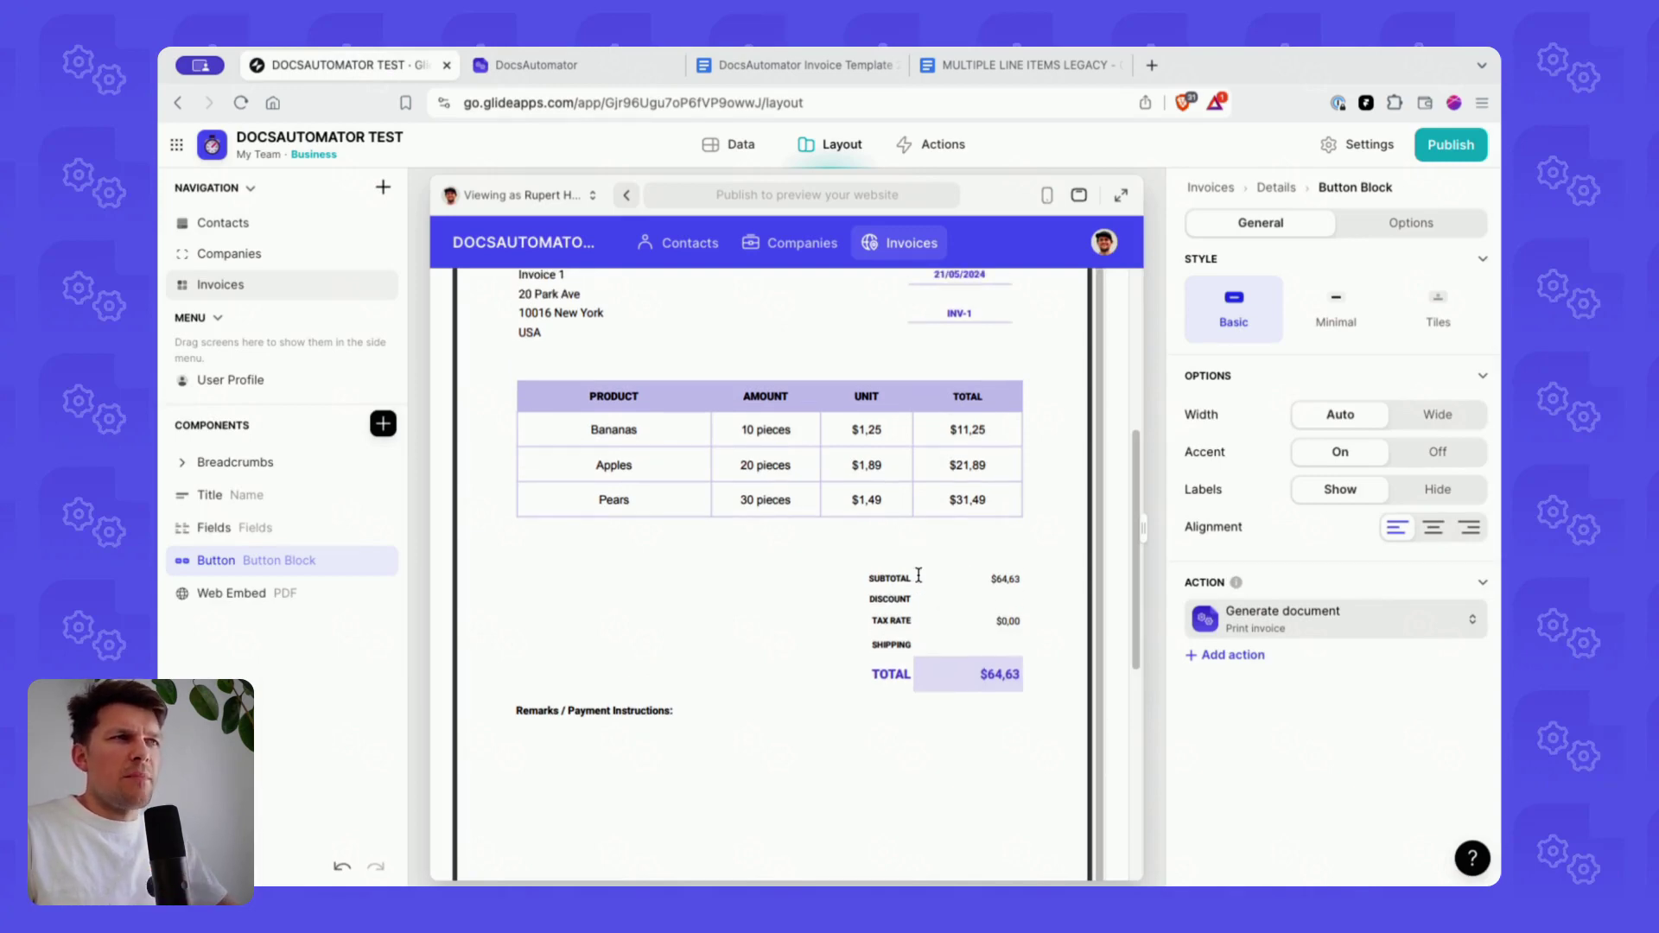
scroll(533, 378, up, 5)
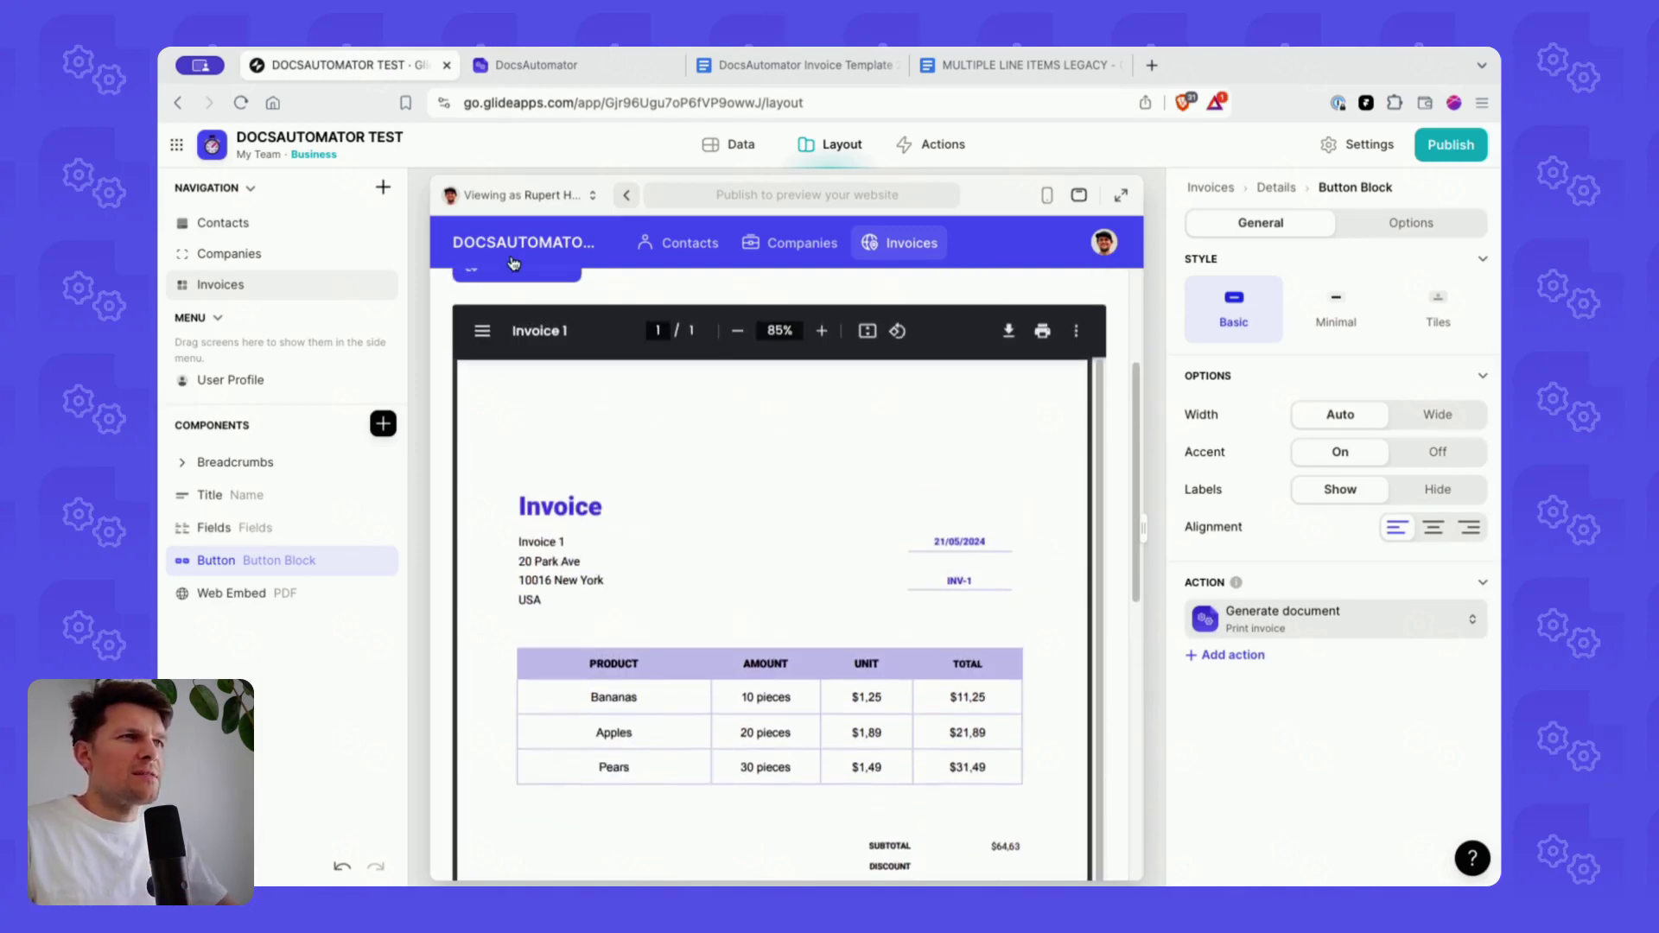
click(517, 380)
scroll(1115, 441, down, 5)
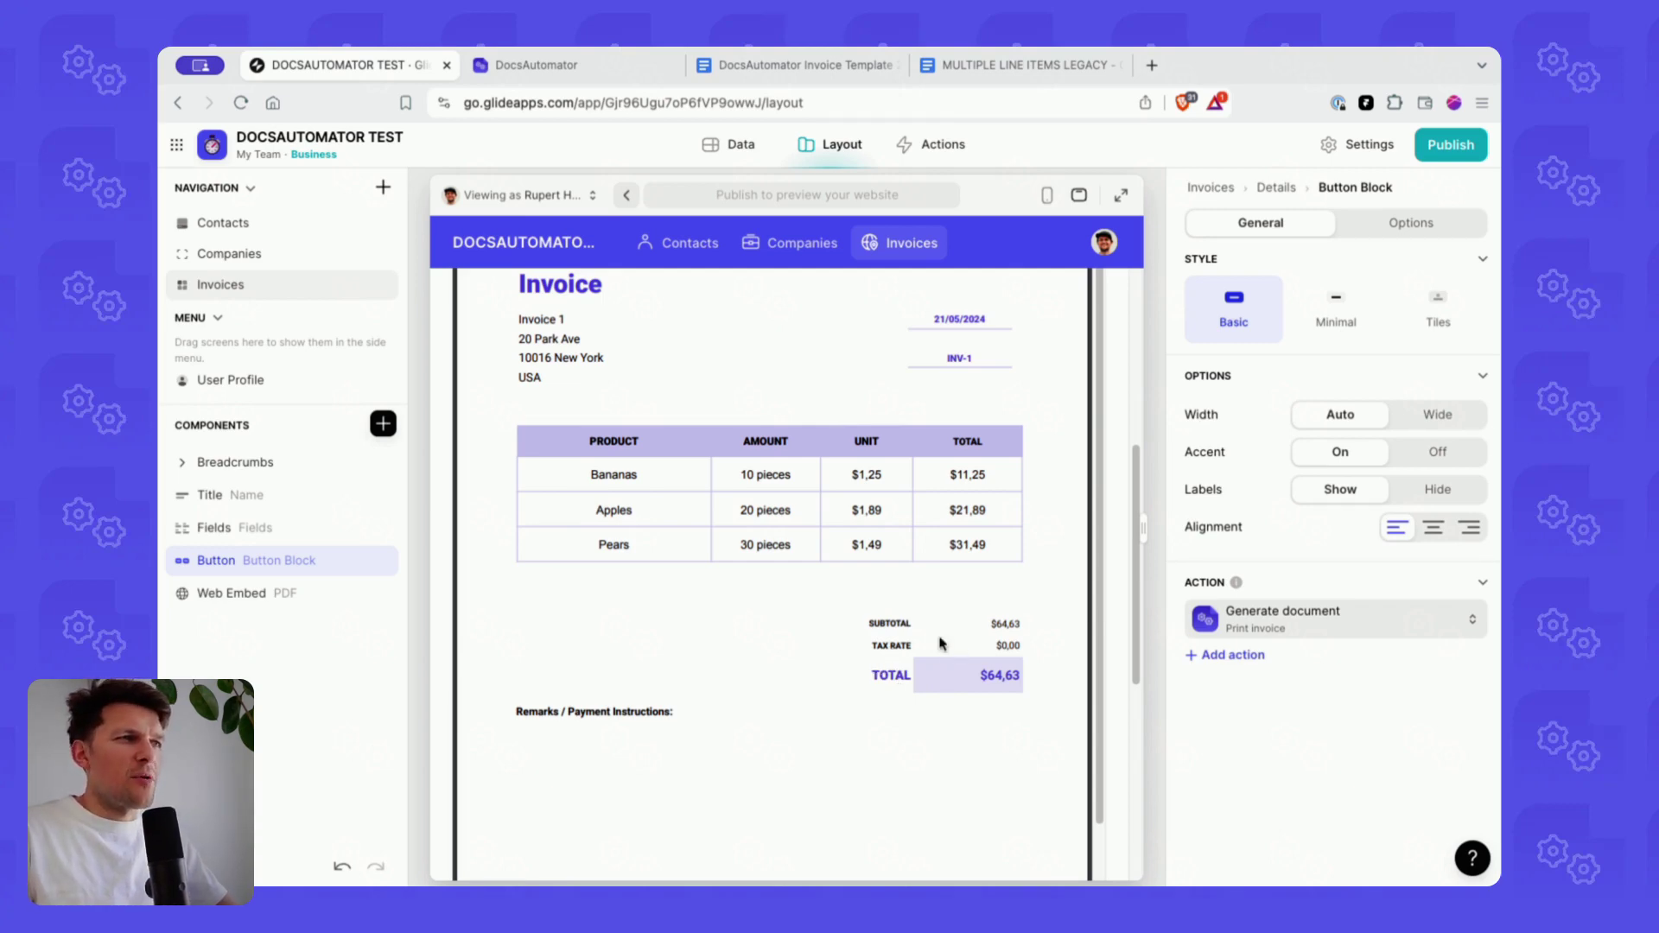
scroll(927, 633, down, 1)
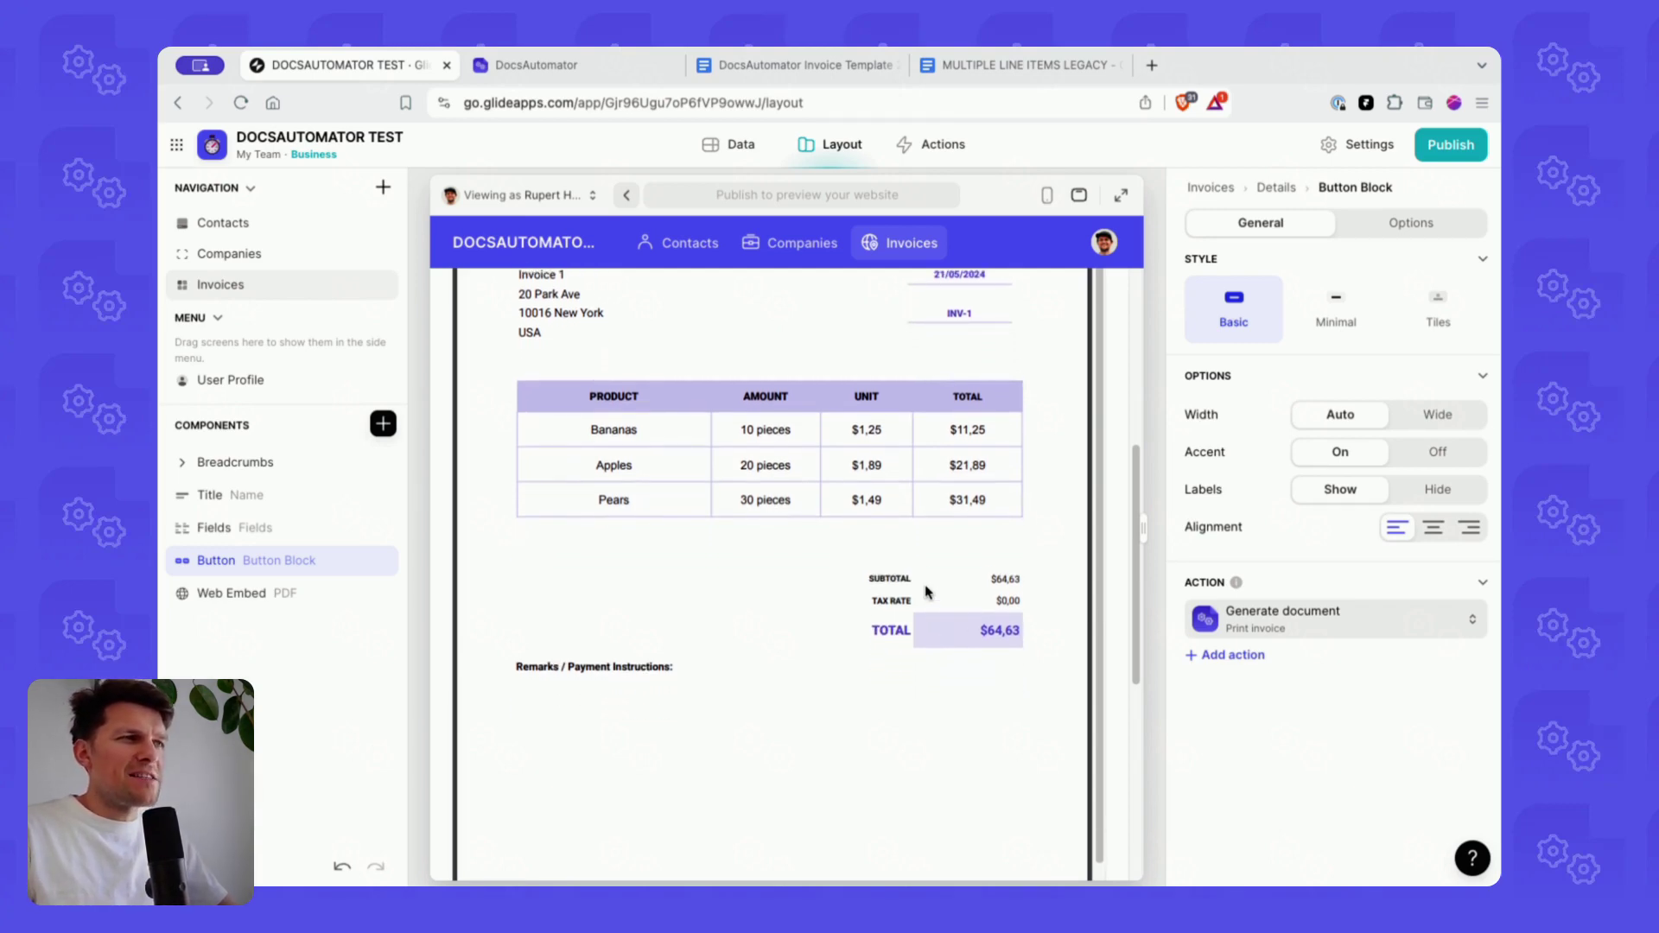
click(789, 54)
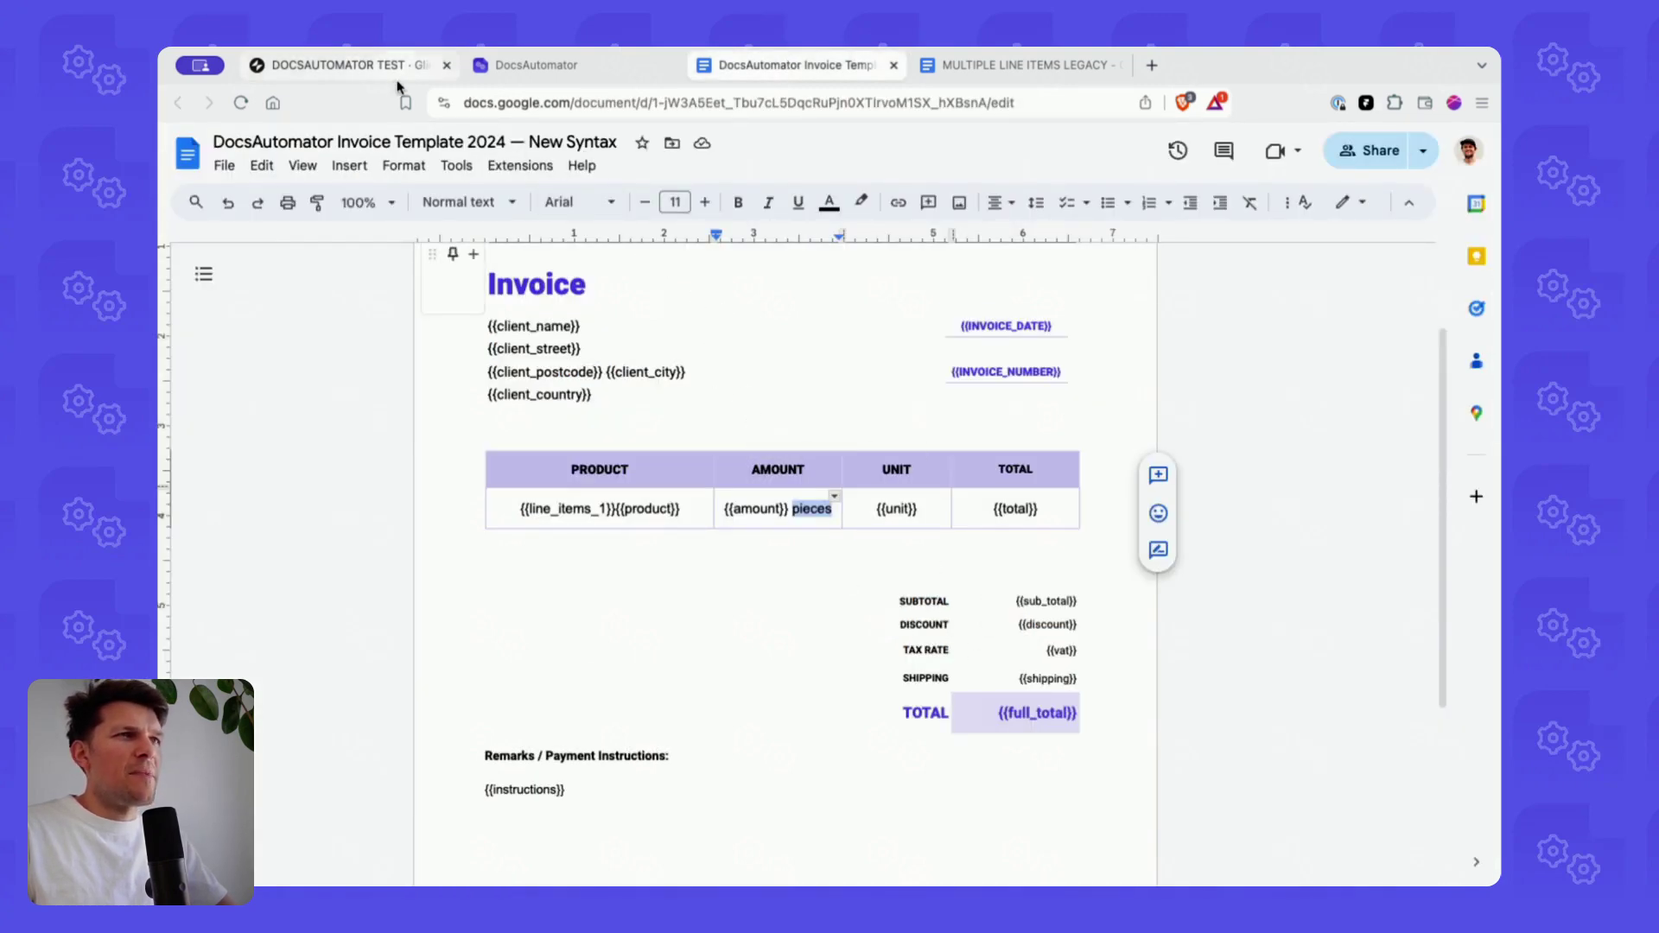
click(317, 76)
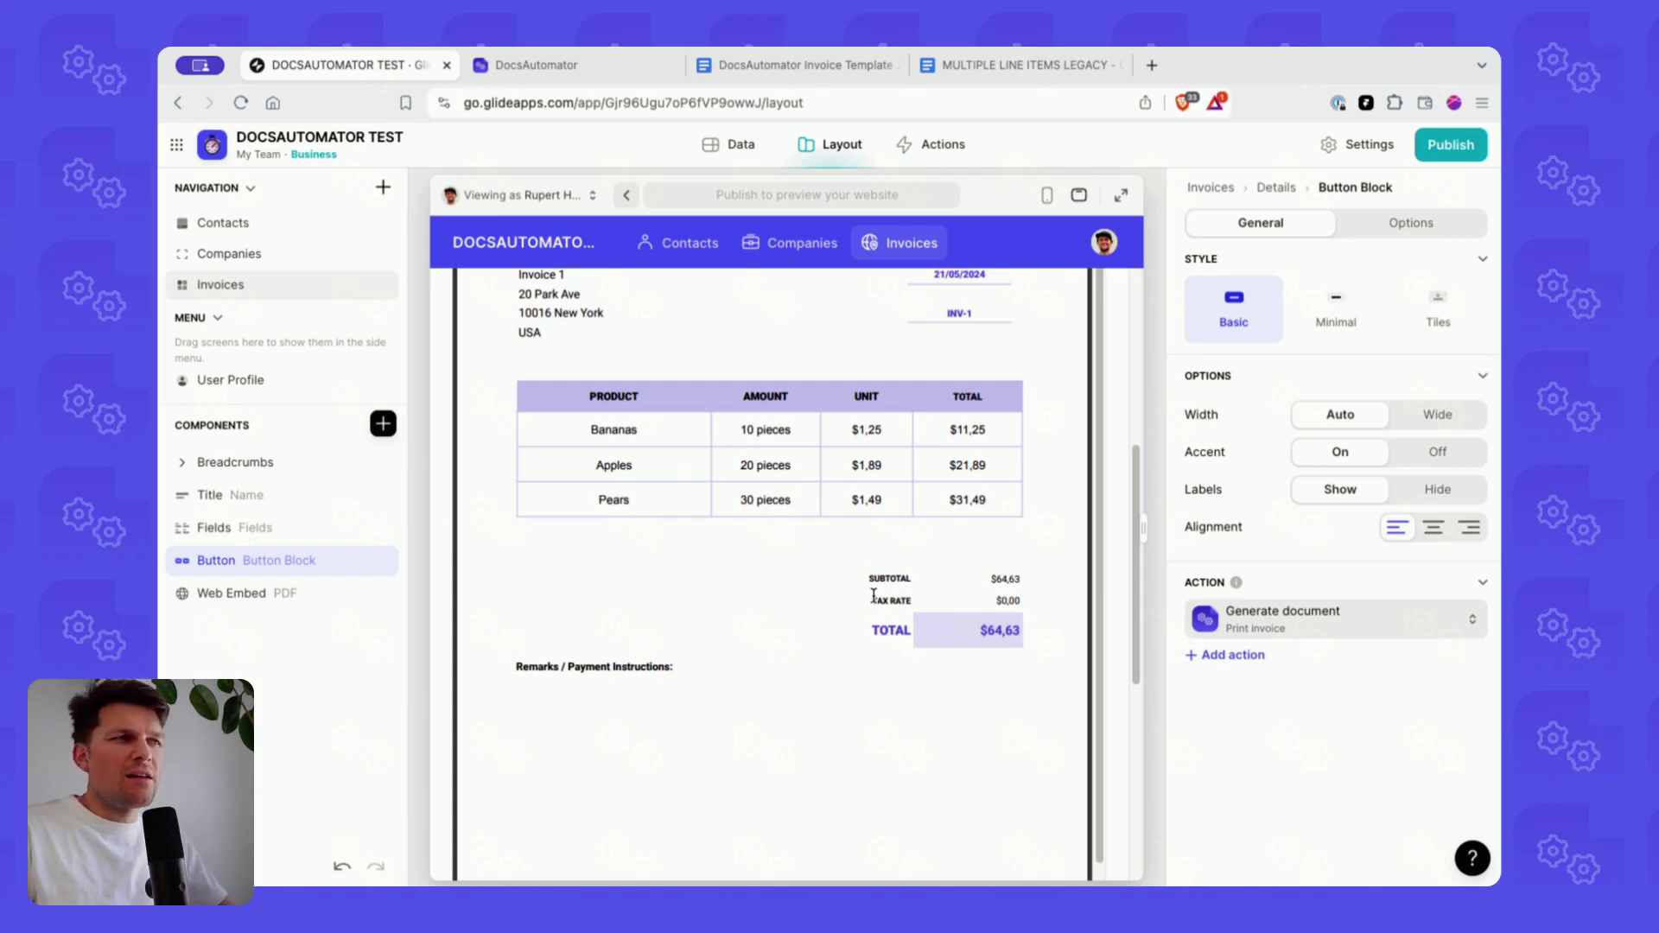
scroll(898, 469, up, 1)
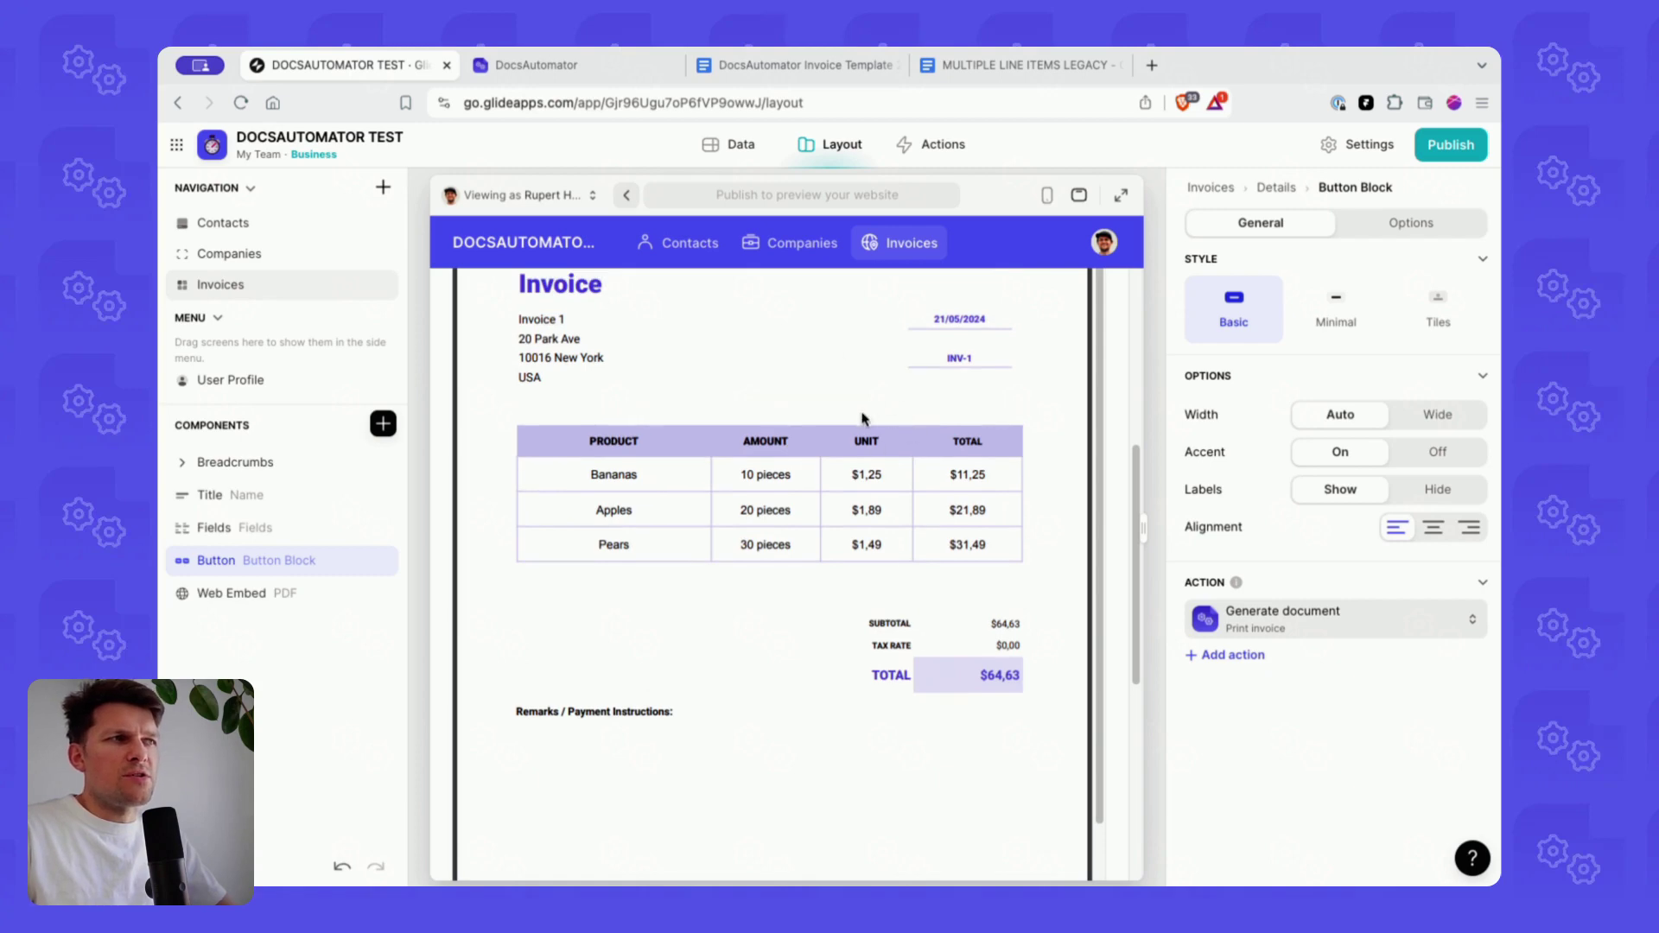